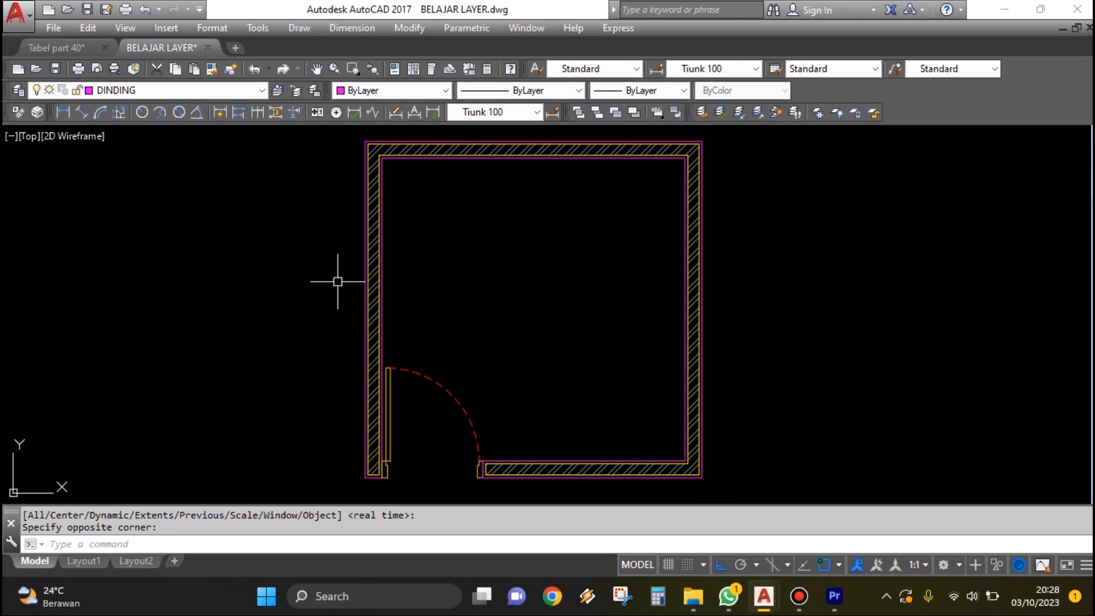
pyautogui.click(173, 91)
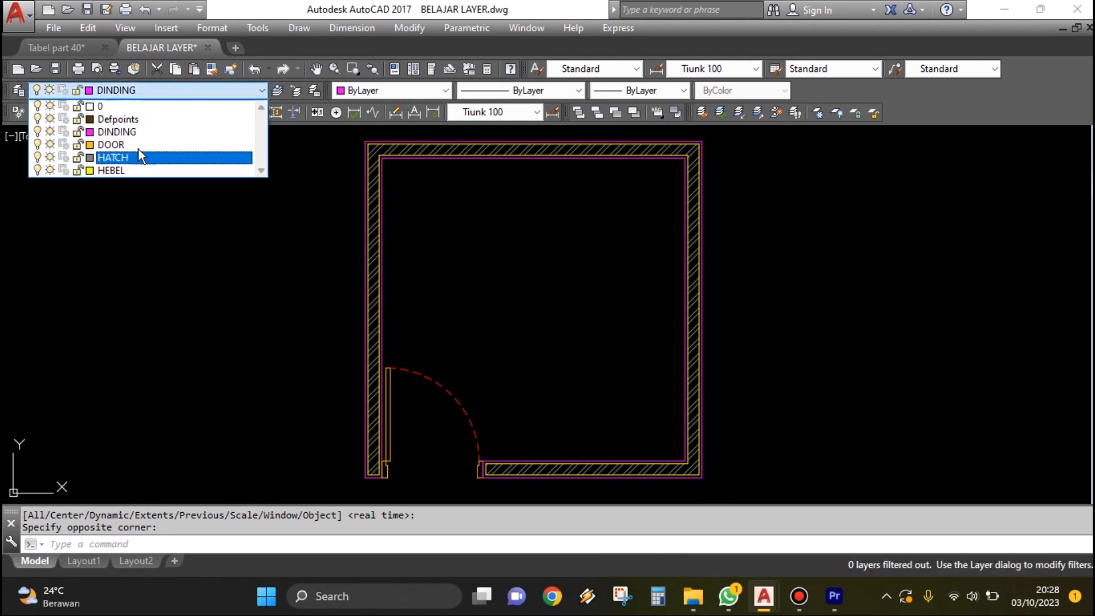
pyautogui.click(240, 246)
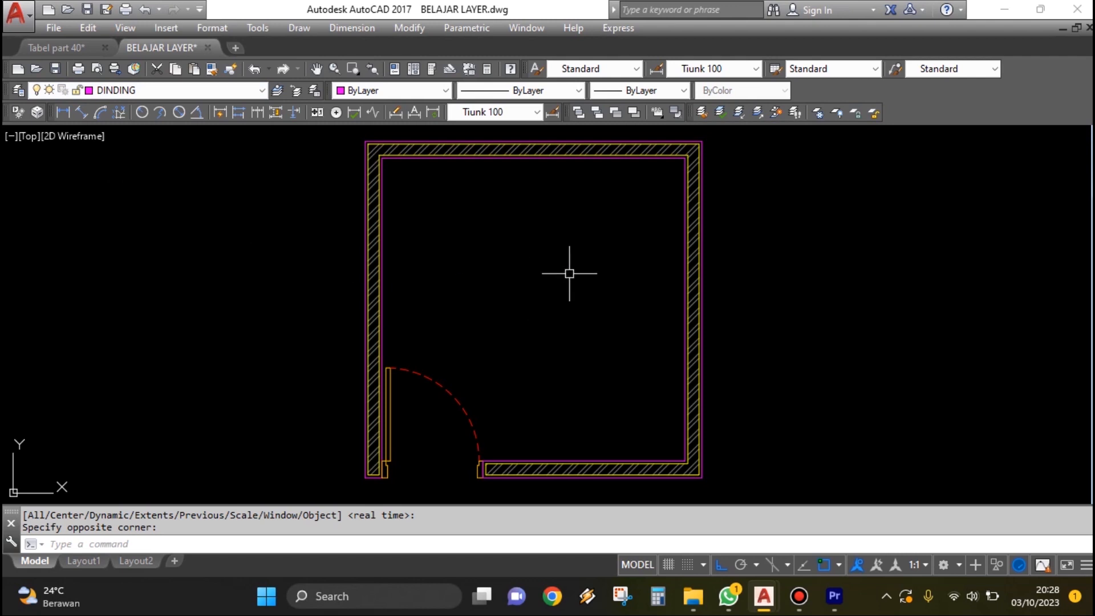
pyautogui.press('Escape')
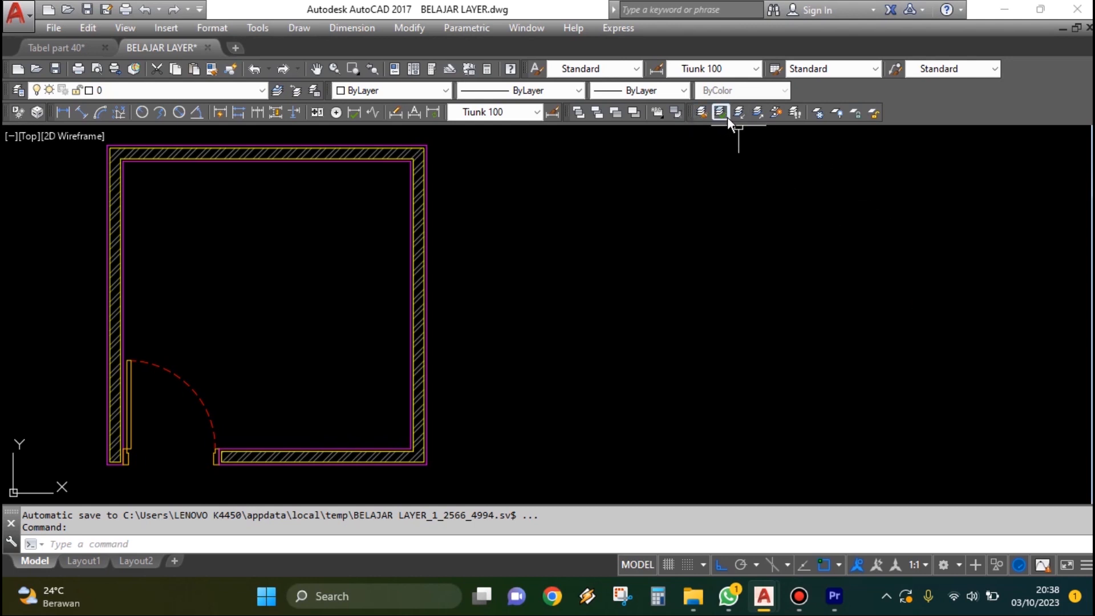
# - Hide the Layers II toolbar and display it again
pyautogui.rightClick(911, 120)
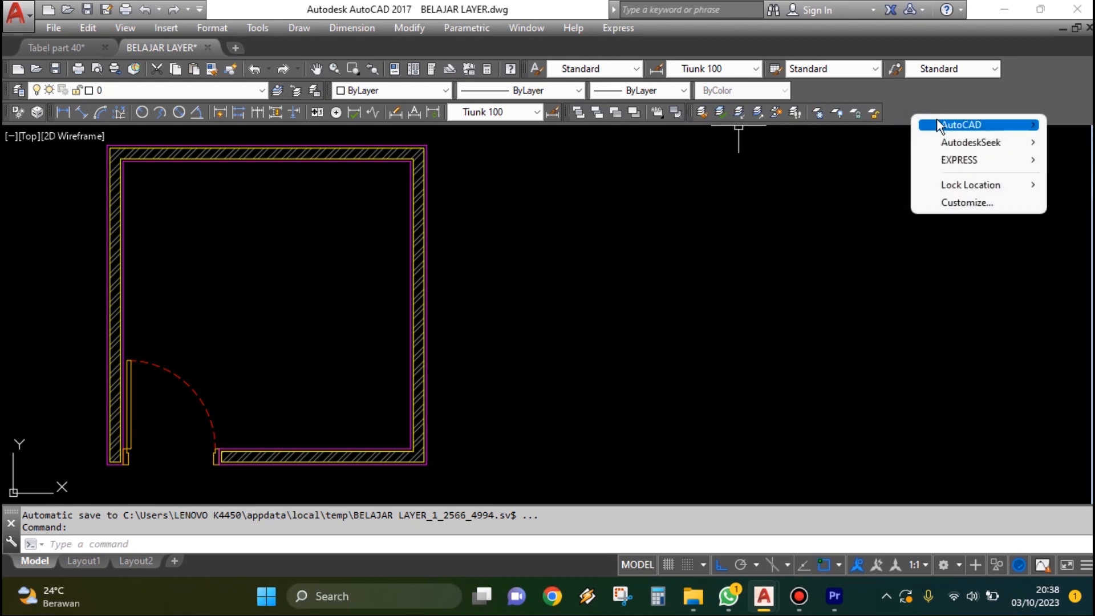
pyautogui.moveTo(935, 124)
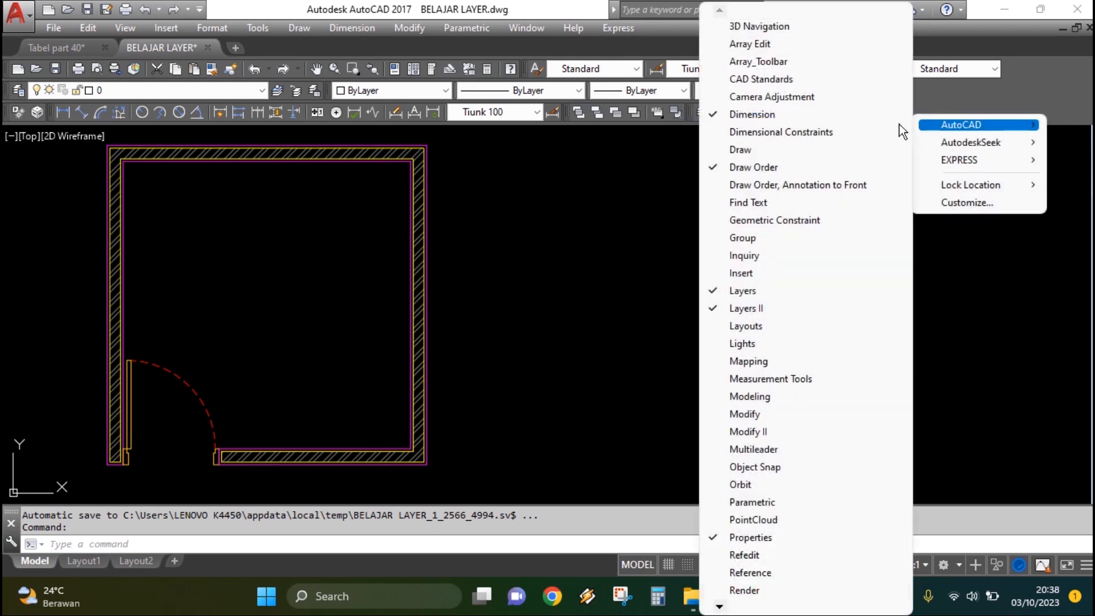
pyautogui.click(748, 311)
pyautogui.moveTo(745, 311); pyautogui.dragTo(727, 111)
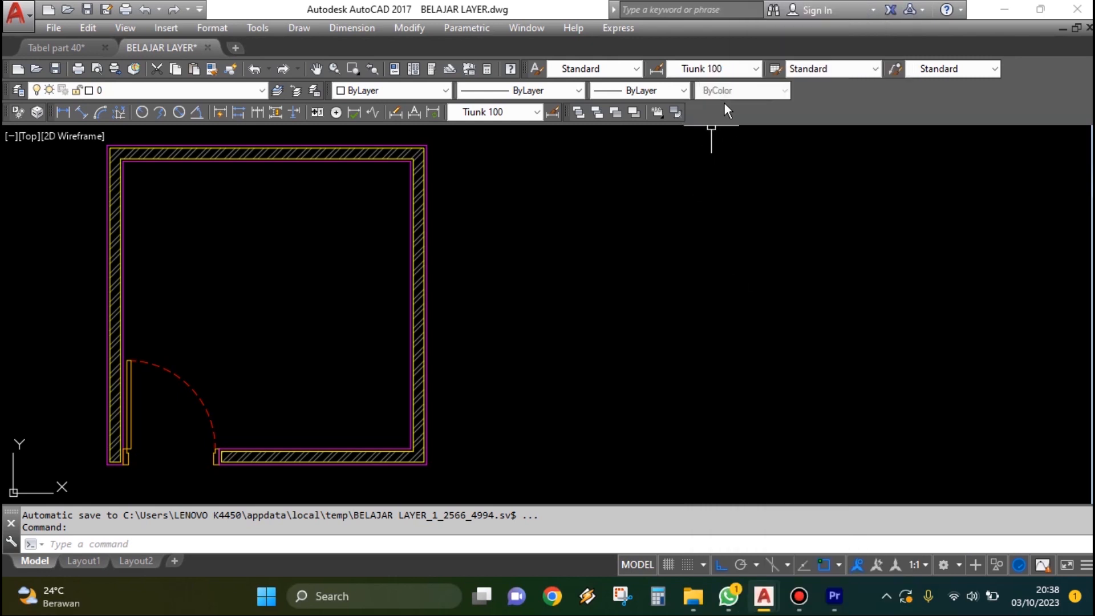
pyautogui.rightClick(913, 112)
pyautogui.moveTo(944, 118)
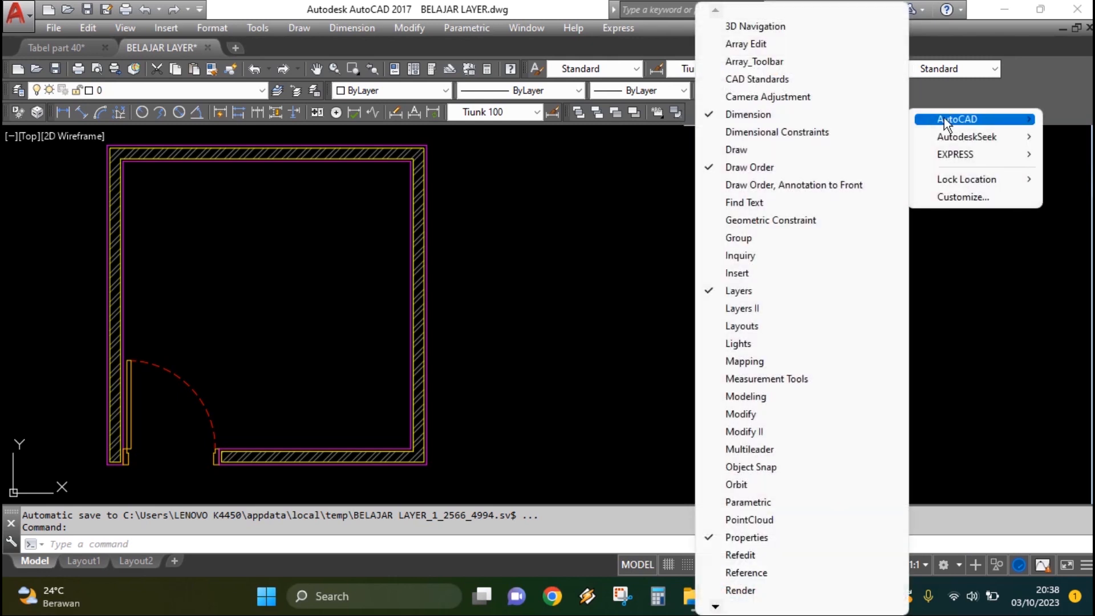
pyautogui.click(737, 308)
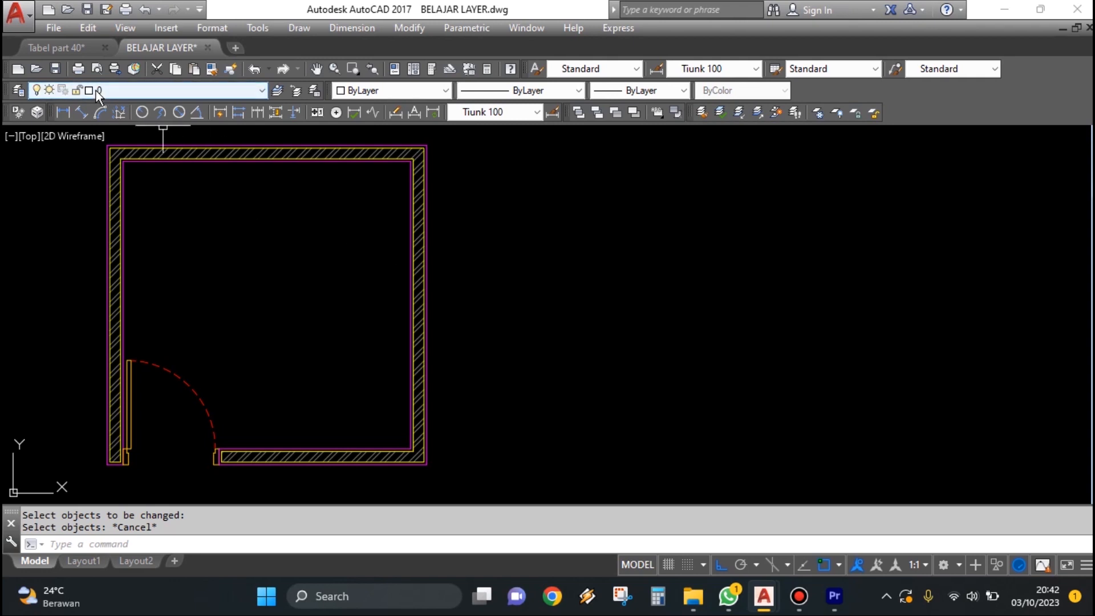
# - Draw a freehand rectangle on layer 0 in the empty space to the right of the room plan
pyautogui.write('REC')
pyautogui.press('Return')
pyautogui.click(521, 420)
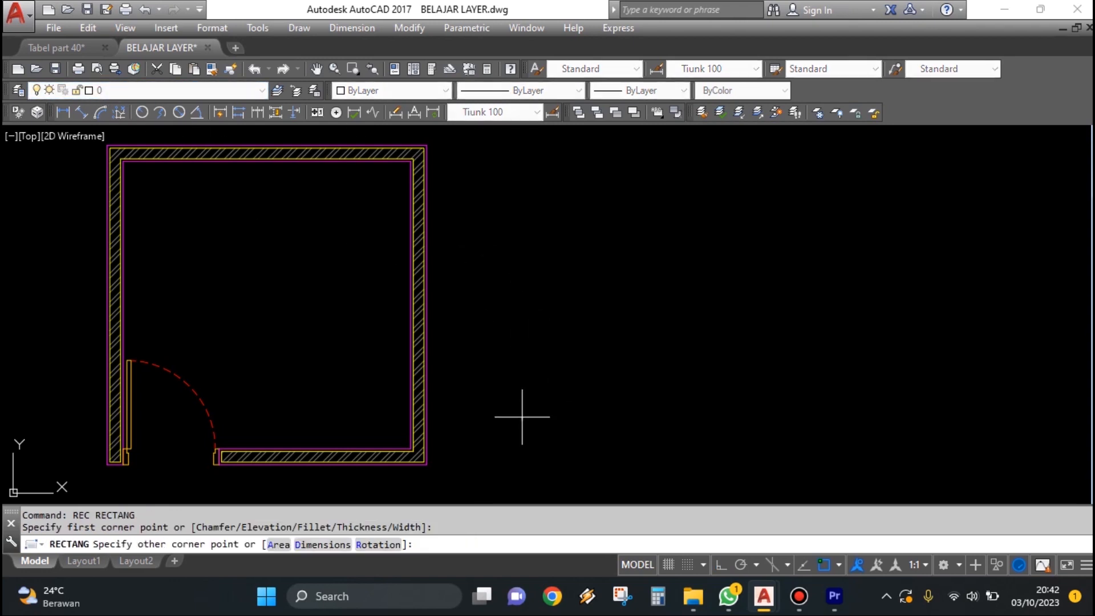
pyautogui.click(765, 190)
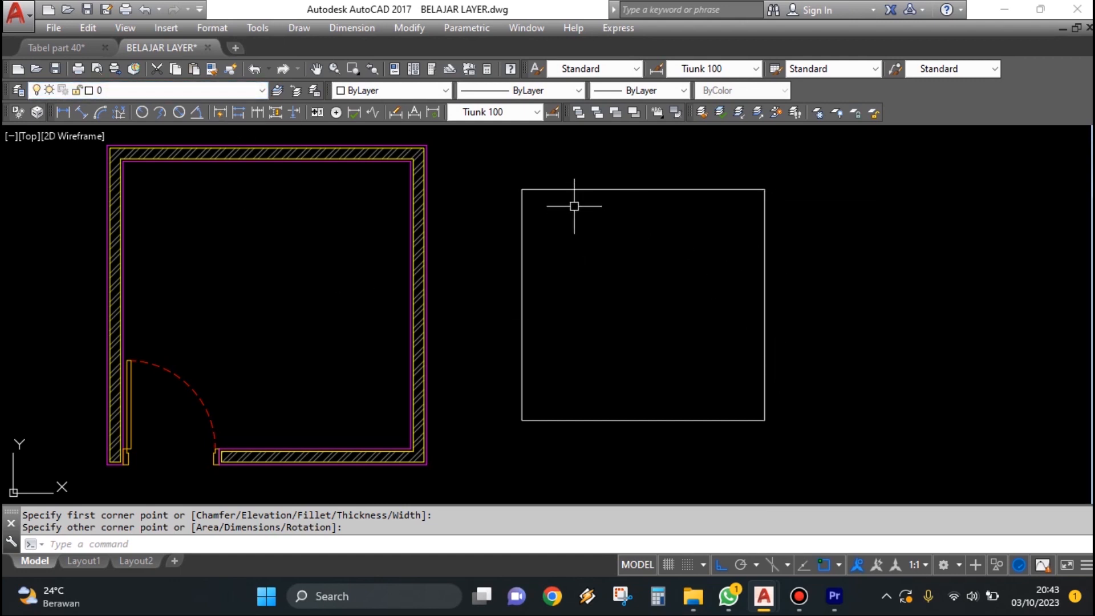
# - Check which layer the new rectangle is on and examine the room's wall lines beside it
pyautogui.click(599, 187)
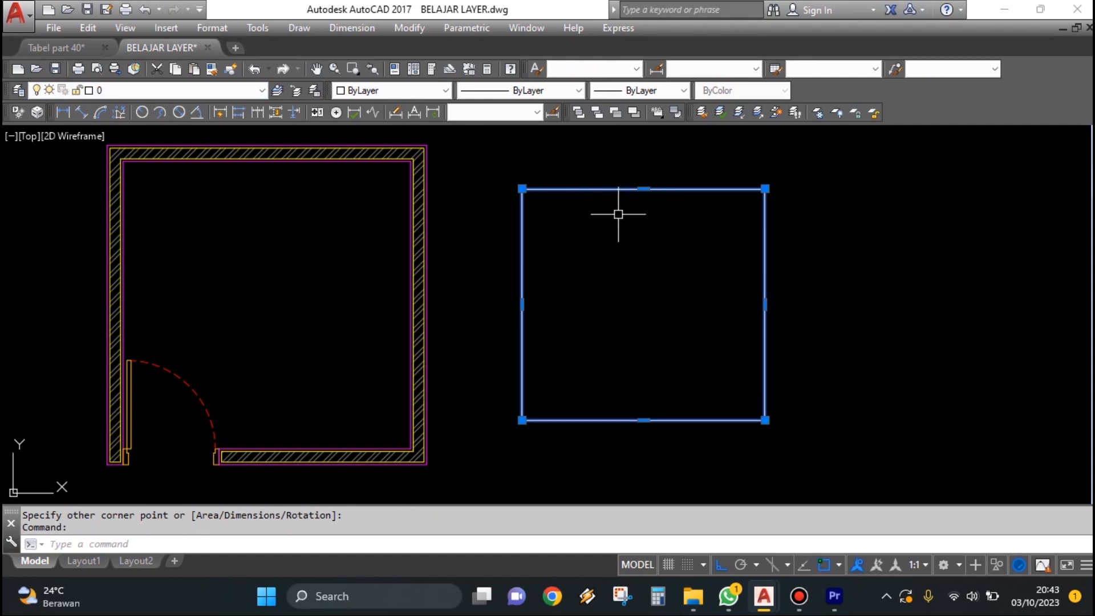
pyautogui.press('Escape')
pyautogui.press('Escape')
pyautogui.scroll(2, 386, 147)
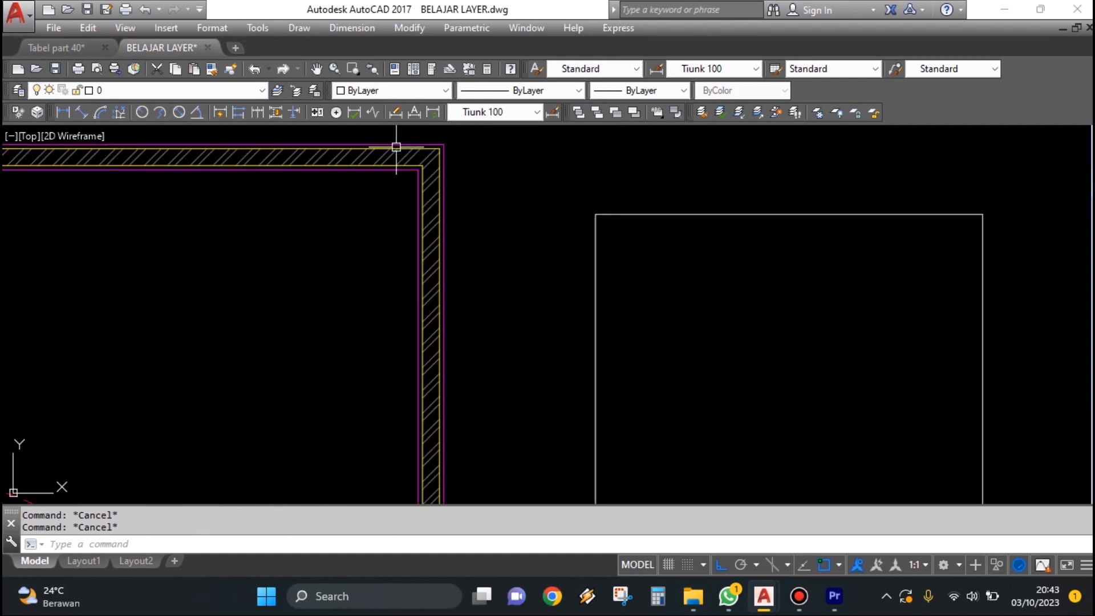
pyautogui.scroll(-3, 385, 150)
pyautogui.scroll(4, 385, 150)
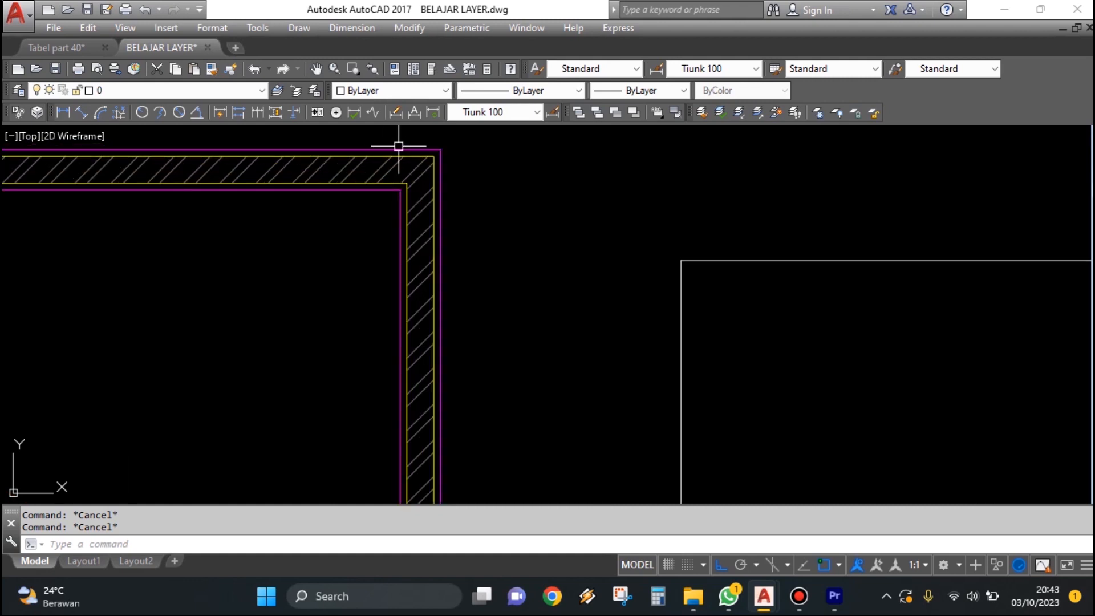
pyautogui.scroll(-2, 399, 147)
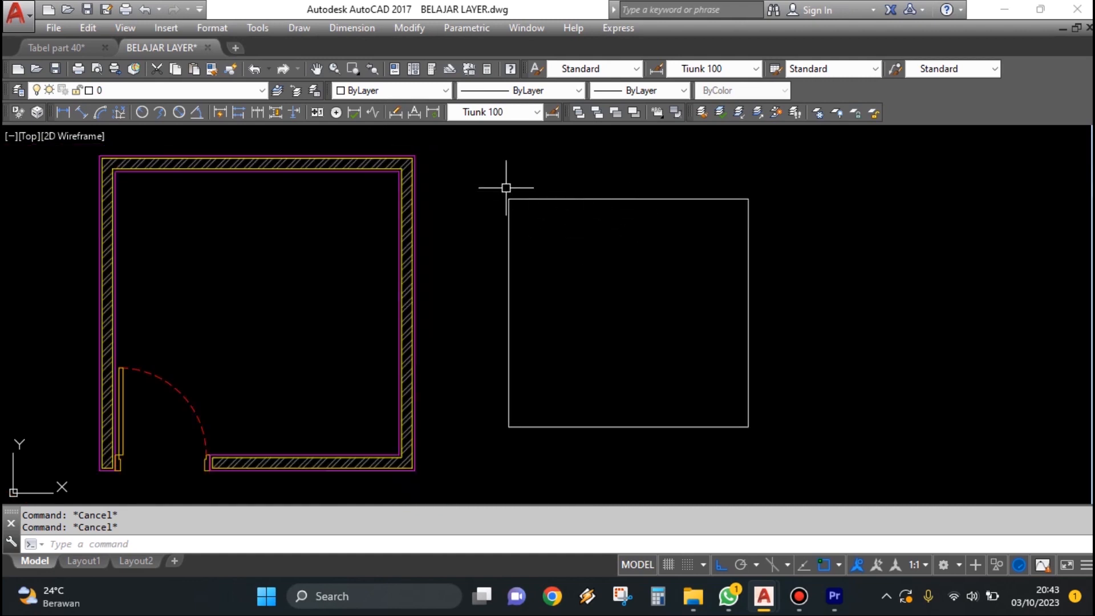
pyautogui.scroll(4, 409, 160)
pyautogui.scroll(-4, 406, 157)
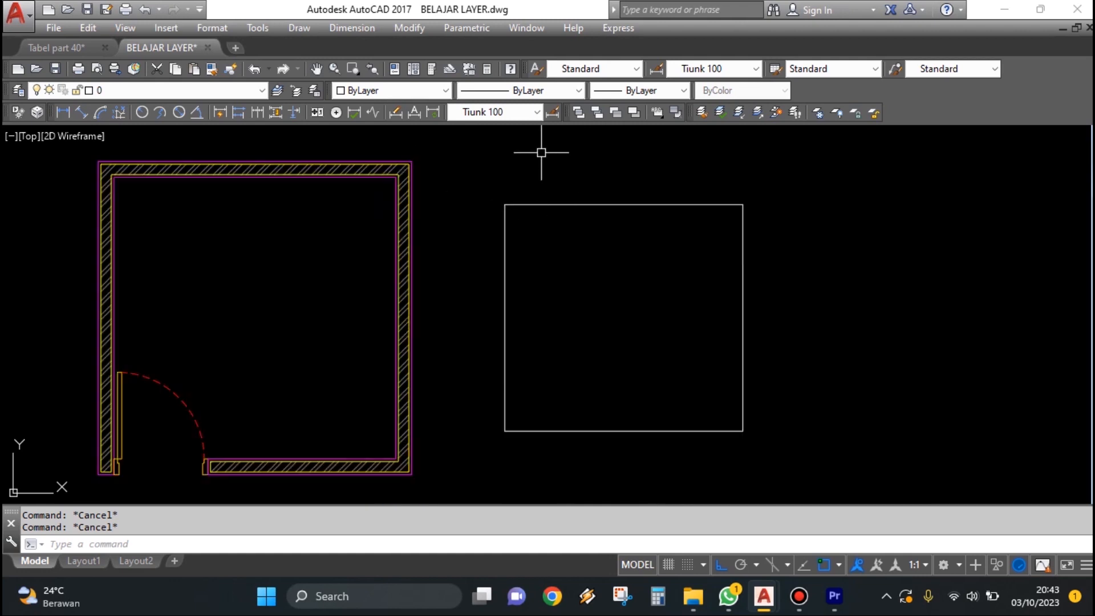
pyautogui.scroll(2, 544, 149)
pyautogui.scroll(-3, 671, 216)
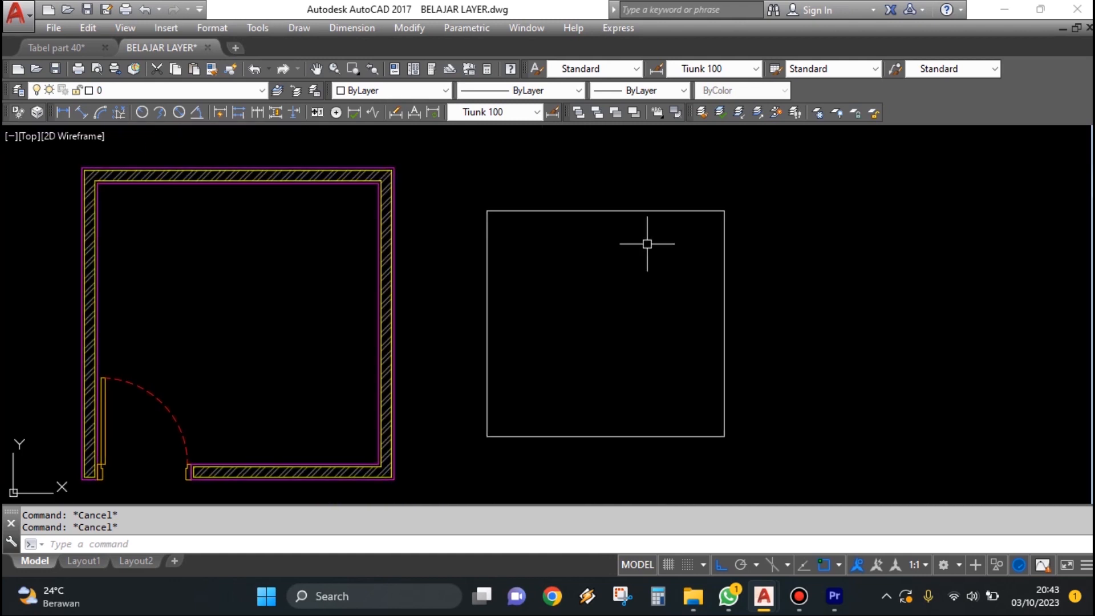
pyautogui.write('MAL')
pyautogui.press('Escape')
pyautogui.write('LAYMCH')
pyautogui.press('Return')
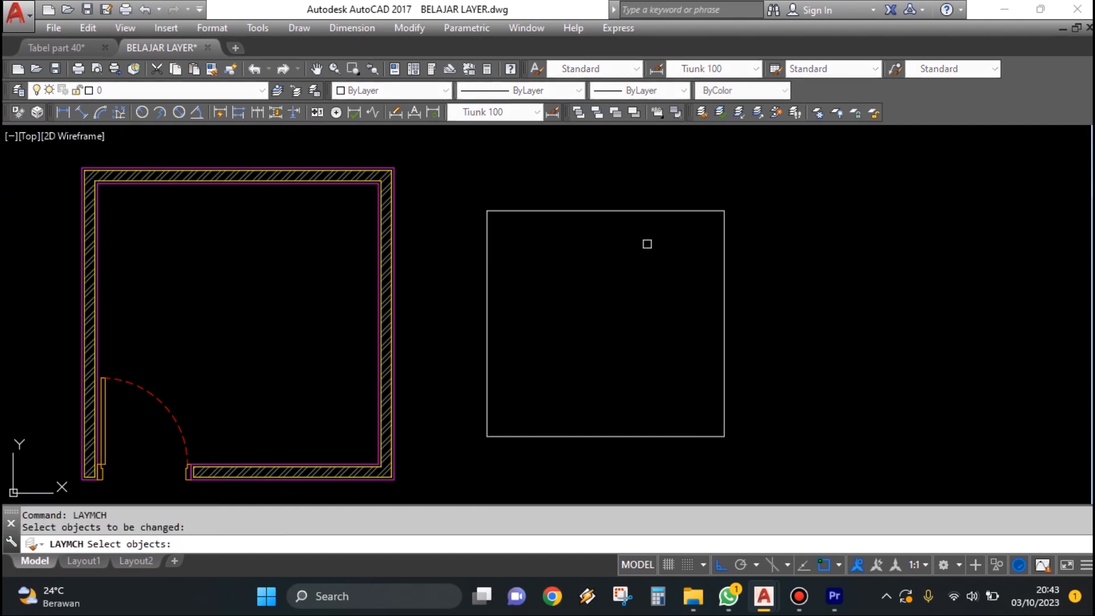
pyautogui.press('Escape')
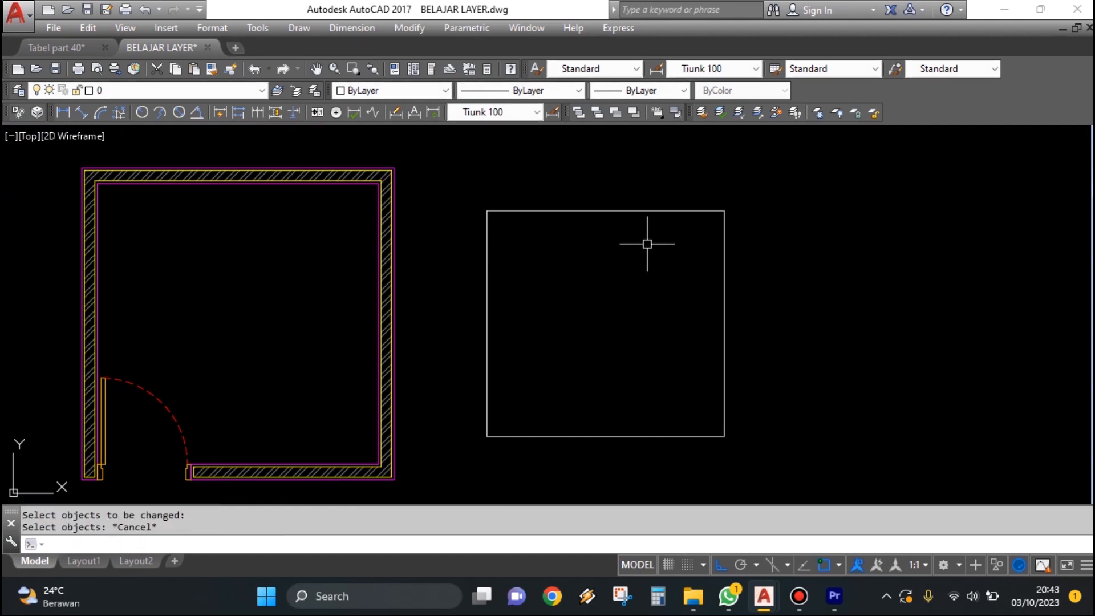
# - Use Layer Match to move the rectangle to the DINDING layer, taking the room's magenta outer wall line as the destination object
pyautogui.click(702, 112)
pyautogui.scroll(4, 577, 235)
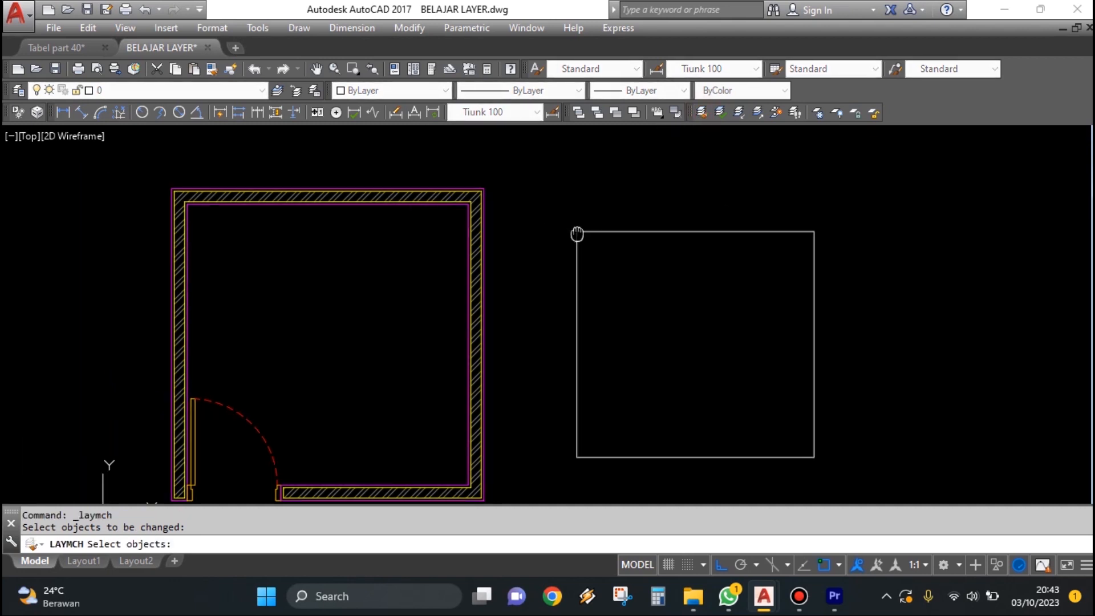
pyautogui.click(822, 200)
pyautogui.click(682, 354)
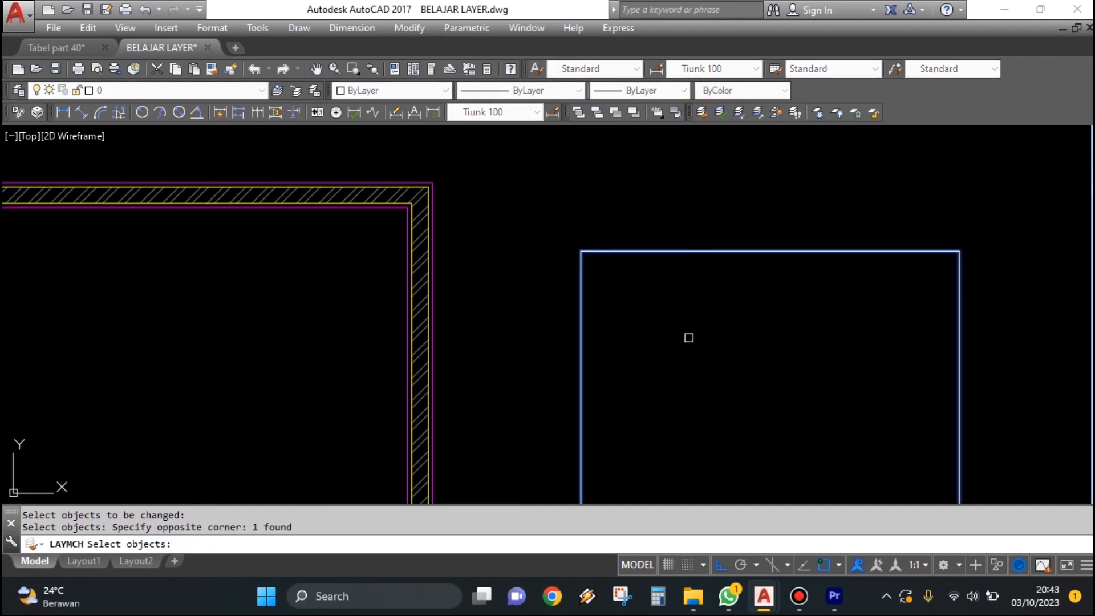
pyautogui.press('Return')
pyautogui.scroll(-3, 633, 313)
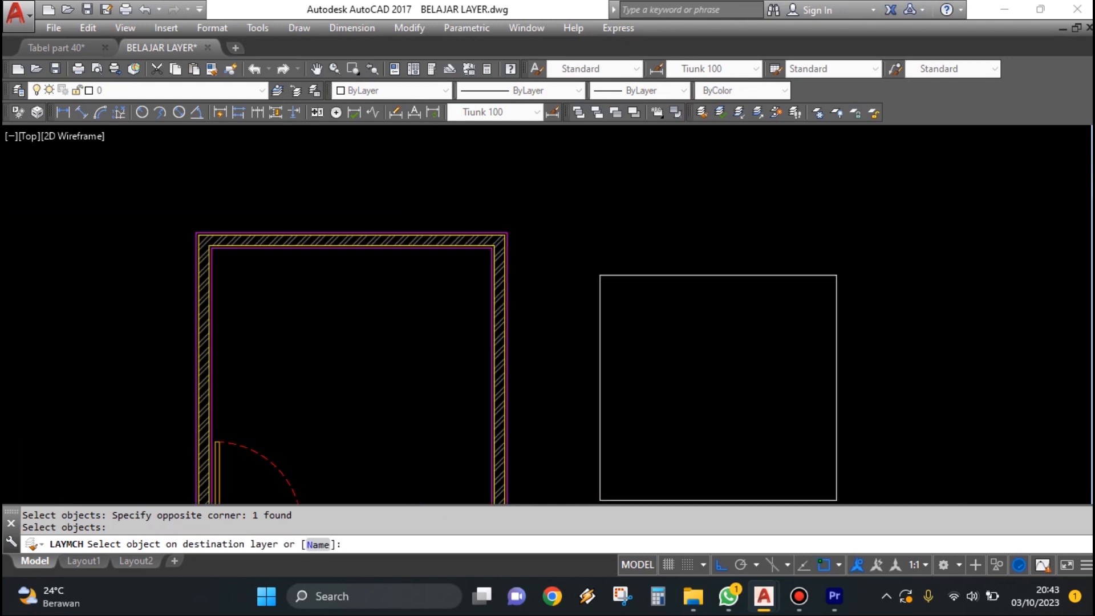
pyautogui.scroll(5, 502, 285)
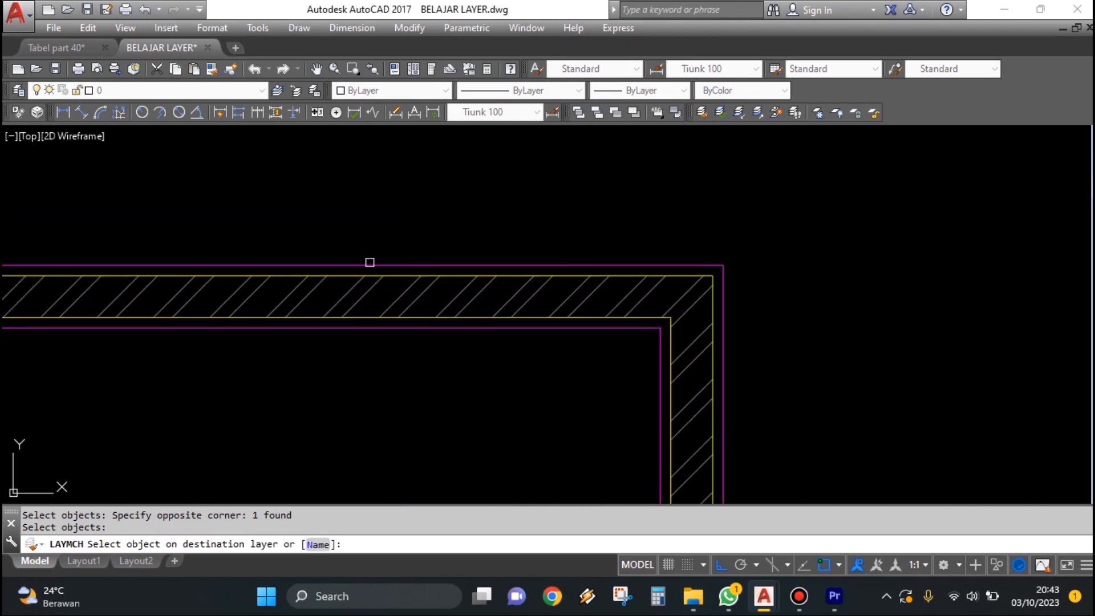
pyautogui.click(345, 265)
pyautogui.scroll(-6, 389, 237)
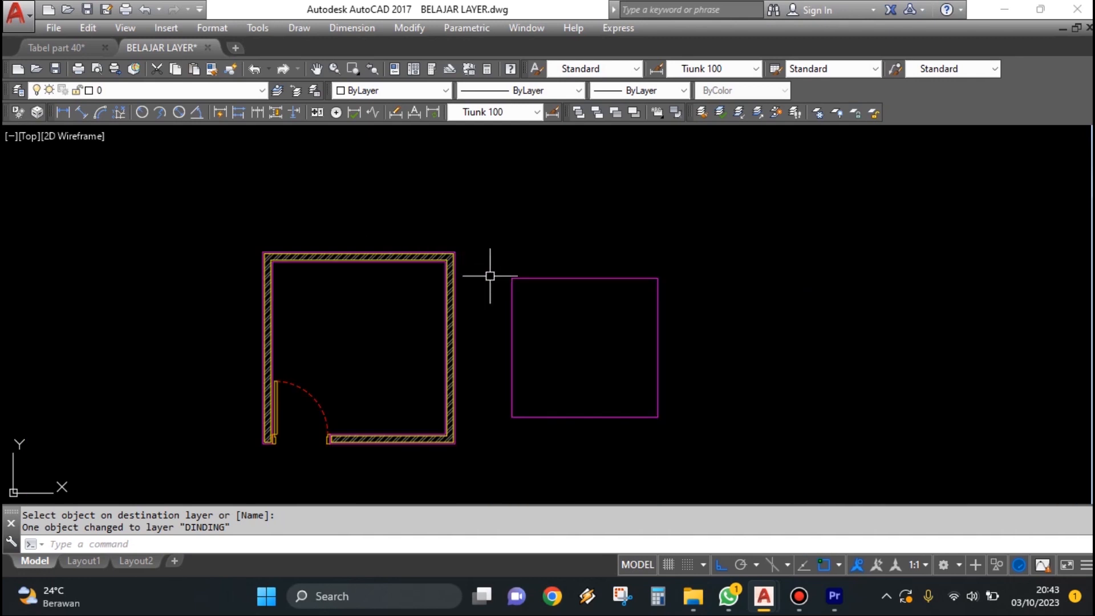
# - Select the rectangle to check its current layer, and clear the selection
pyautogui.scroll(2, 601, 374)
pyautogui.moveTo(578, 357); pyautogui.dragTo(631, 340, button='middle')
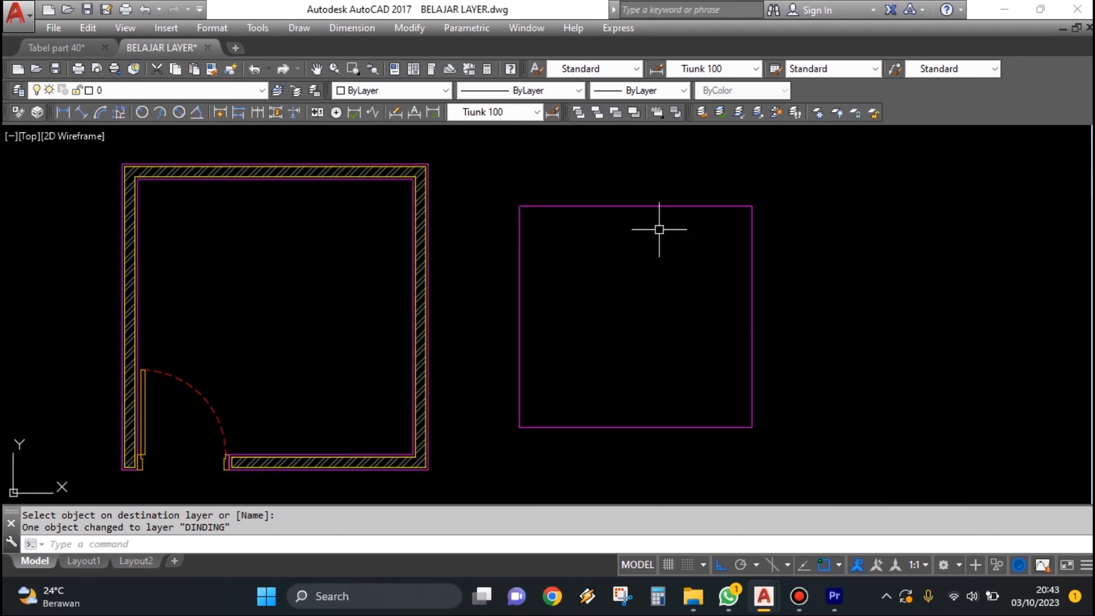
pyautogui.click(597, 201)
pyautogui.click(545, 261)
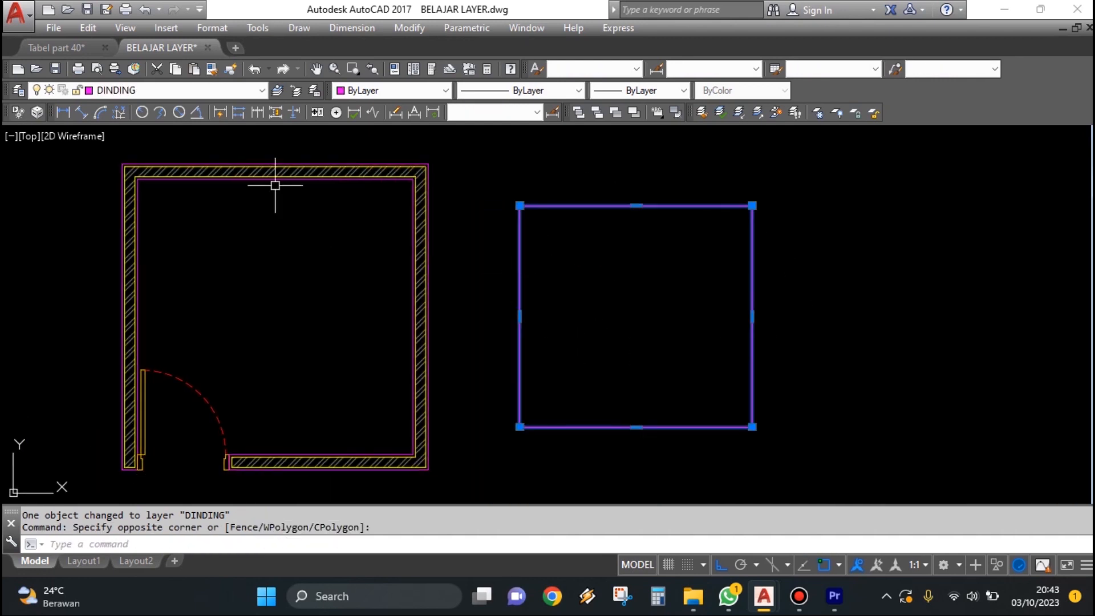
pyautogui.press('Escape')
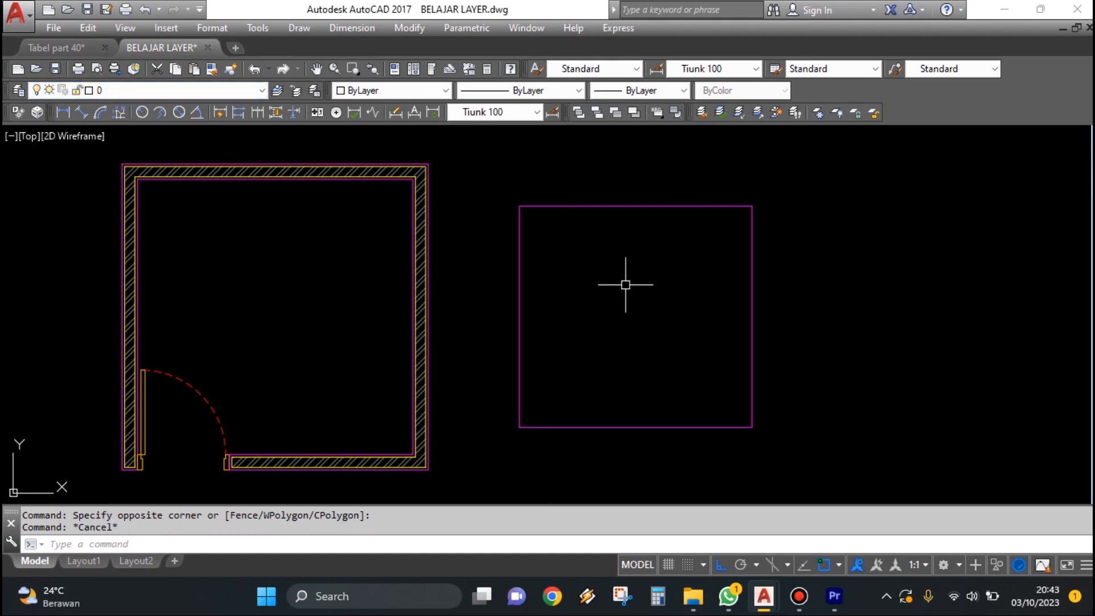
# - Use Layer Match to move the rectangle to the DOOR layer, taking the dashed door swing arc as the destination object
pyautogui.click(702, 112)
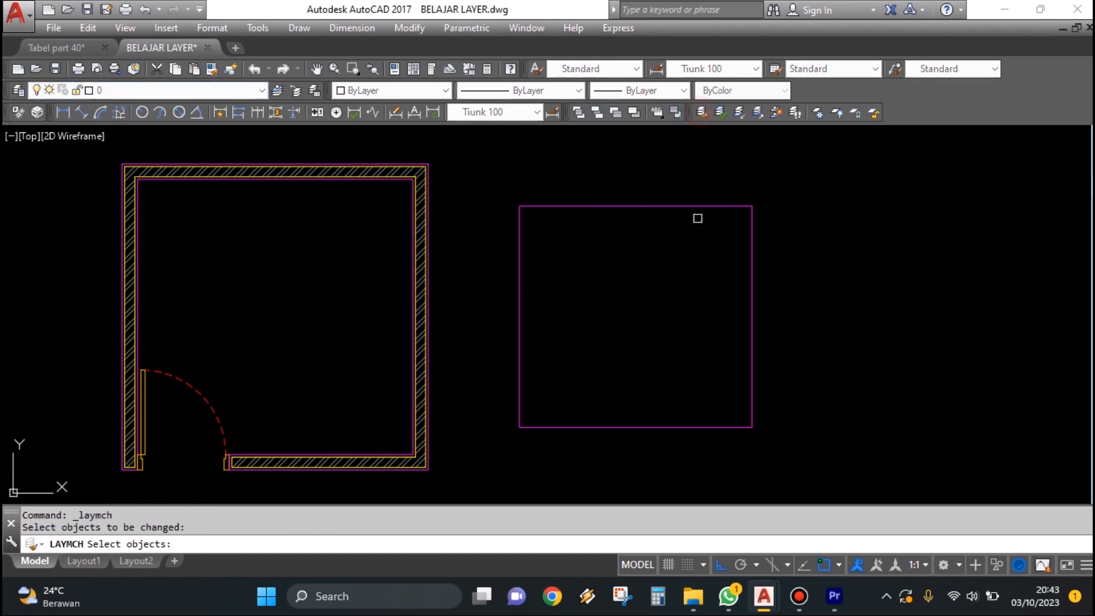
pyautogui.click(618, 188)
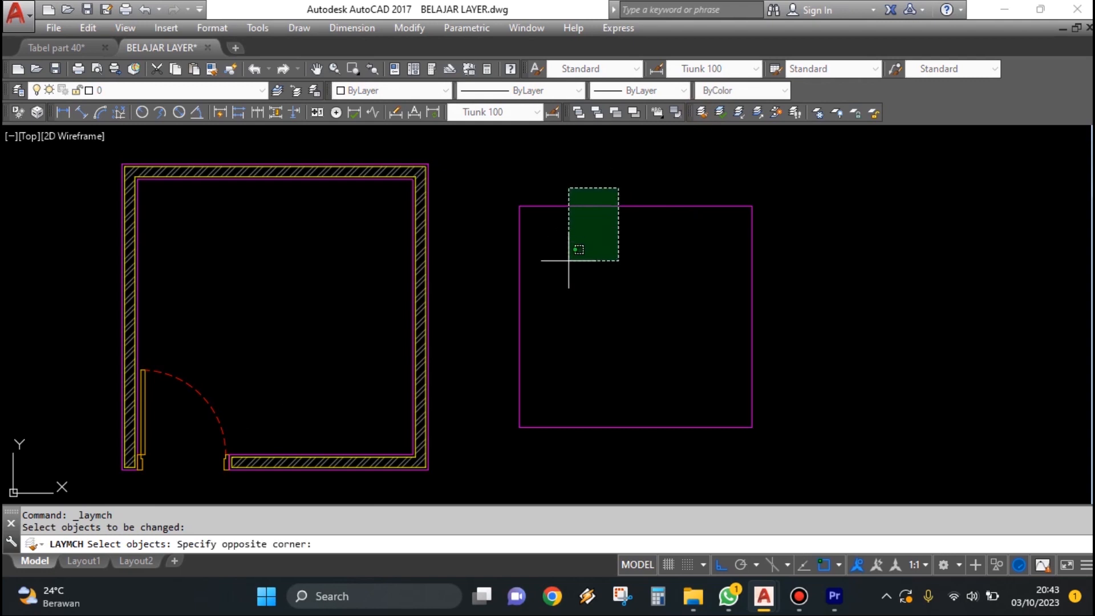
pyautogui.click(597, 261)
pyautogui.press('Return')
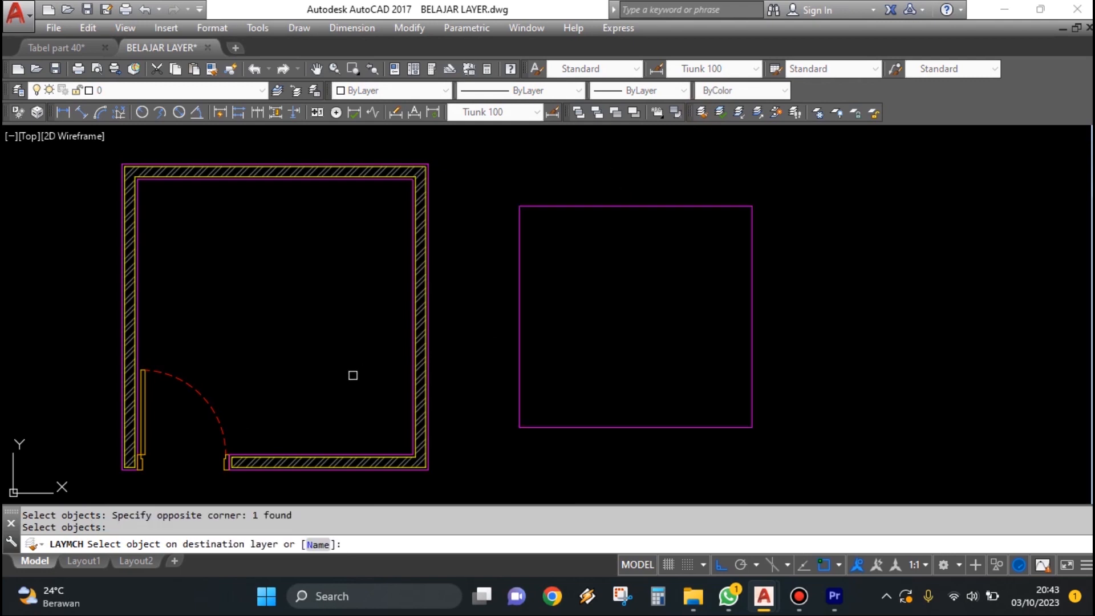
pyautogui.click(197, 394)
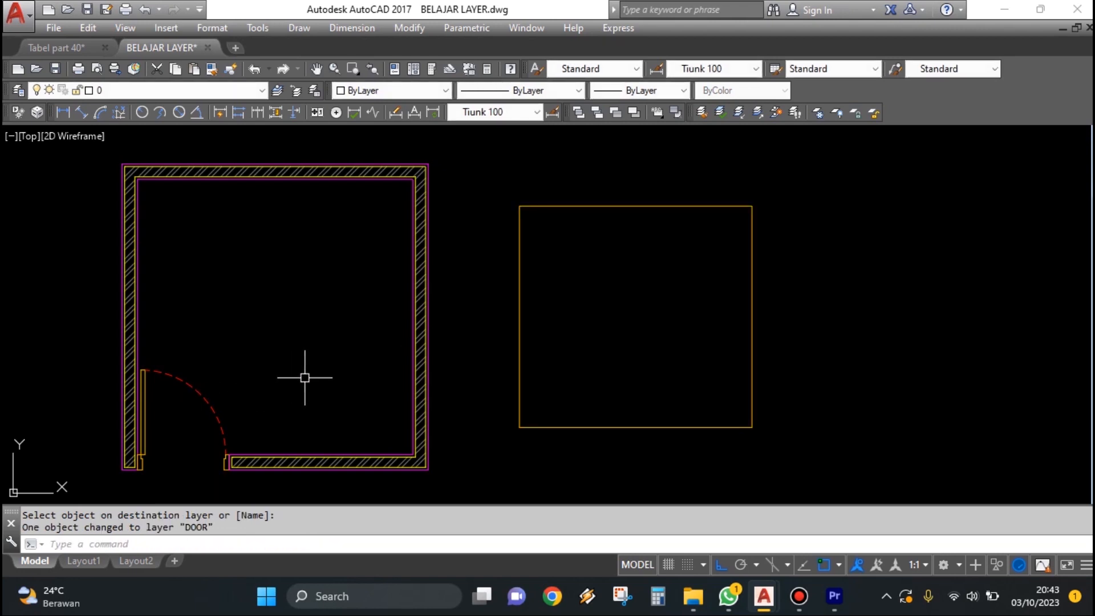
pyautogui.moveTo(610, 376); pyautogui.dragTo(586, 368, button='middle')
pyautogui.moveTo(602, 231); pyautogui.dragTo(671, 249, button='middle')
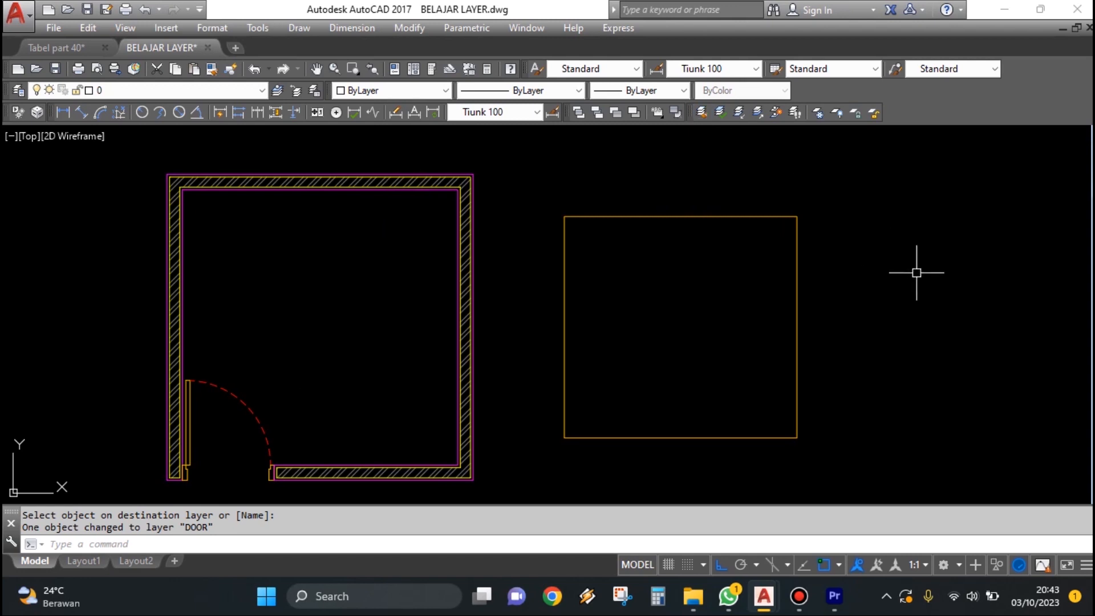
pyautogui.write('}')
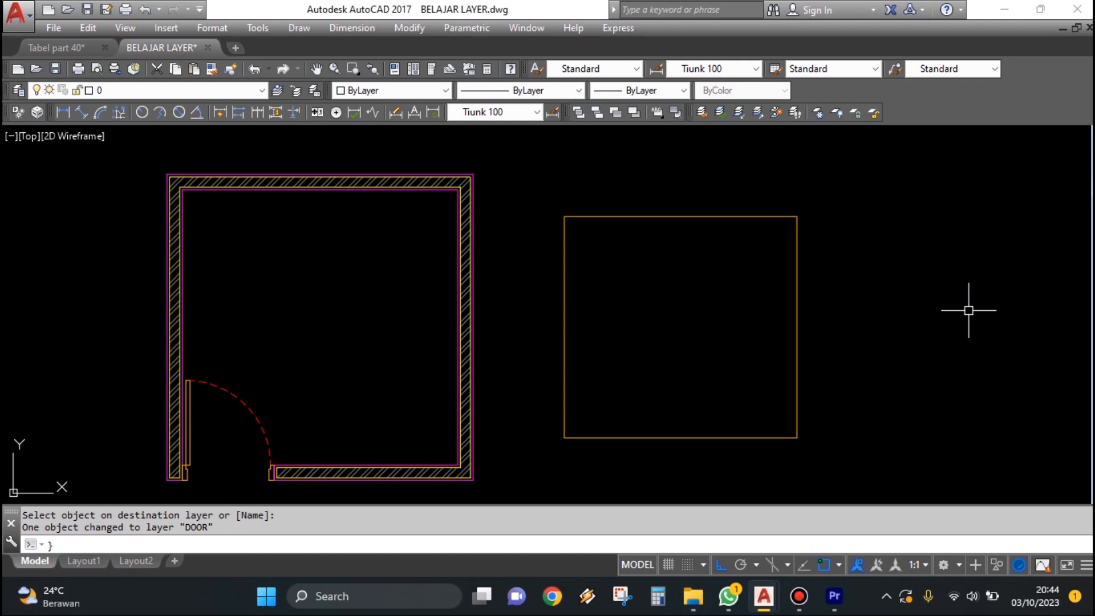
pyautogui.write('M')
pyautogui.press('Return')
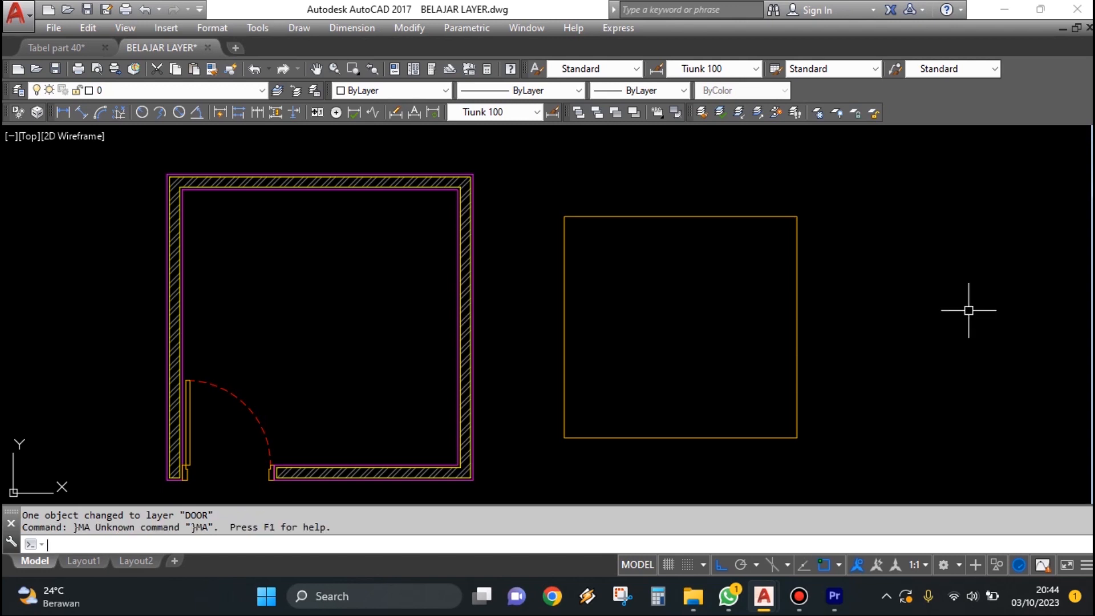
pyautogui.press('Escape')
# - Use Match Properties to copy the properties of the room's magenta wall line onto the separate rectangle
pyautogui.write('MA')
pyautogui.press('Return')
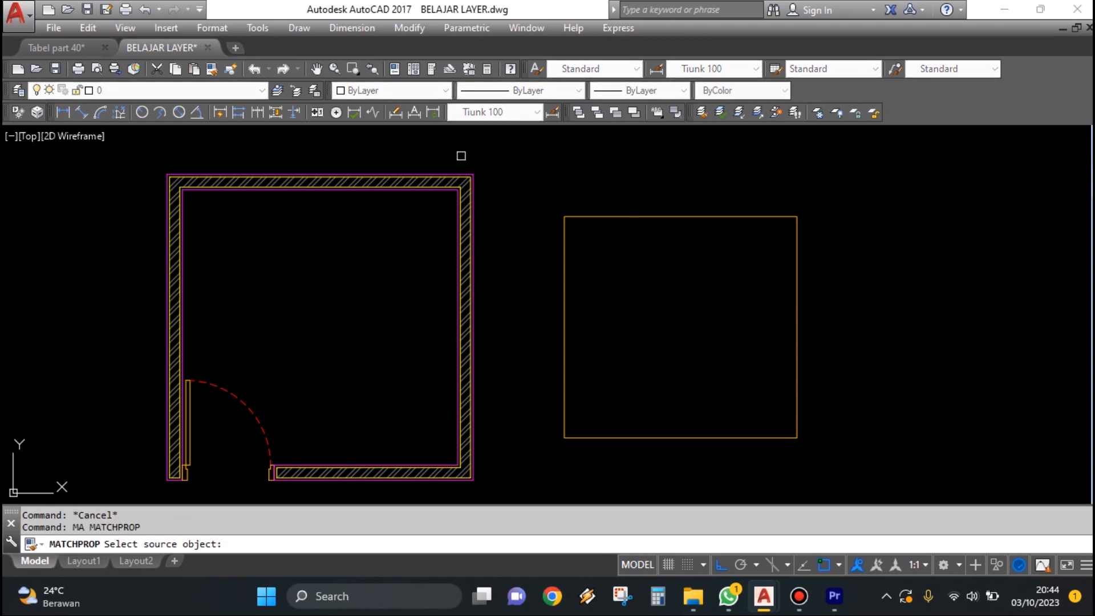
pyautogui.scroll(5, 461, 162)
pyautogui.click(452, 211)
pyautogui.scroll(-5, 360, 186)
pyautogui.click(622, 214)
pyautogui.click(591, 272)
pyautogui.press('Return')
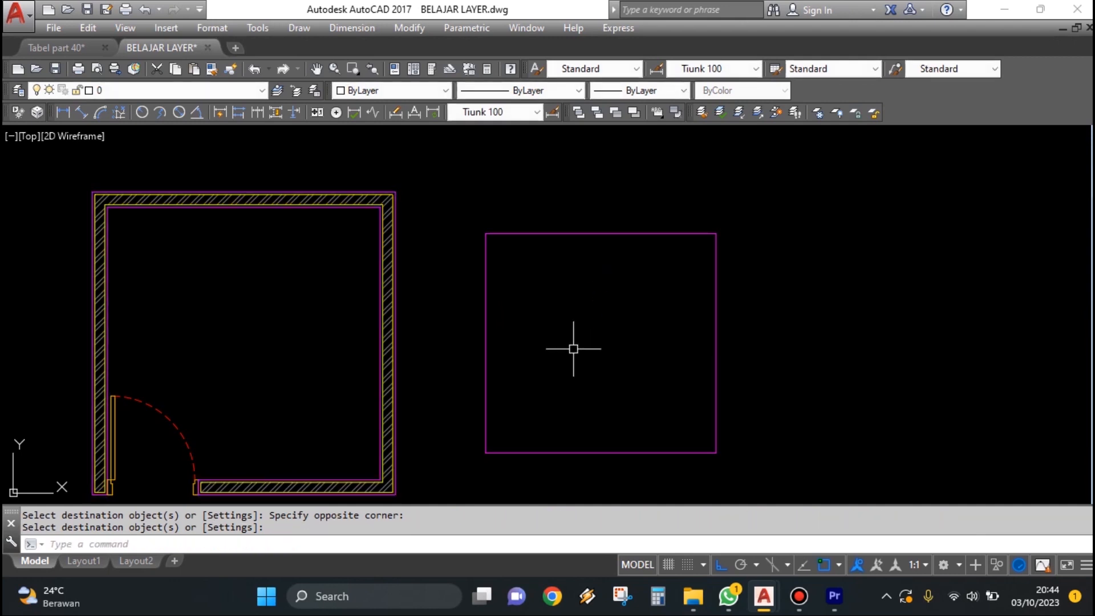
# - Give the magenta rectangle beside the room a dashed linetype in place of ByLayer, and clear the selection
pyautogui.moveTo(572, 345); pyautogui.dragTo(630, 324, button='middle')
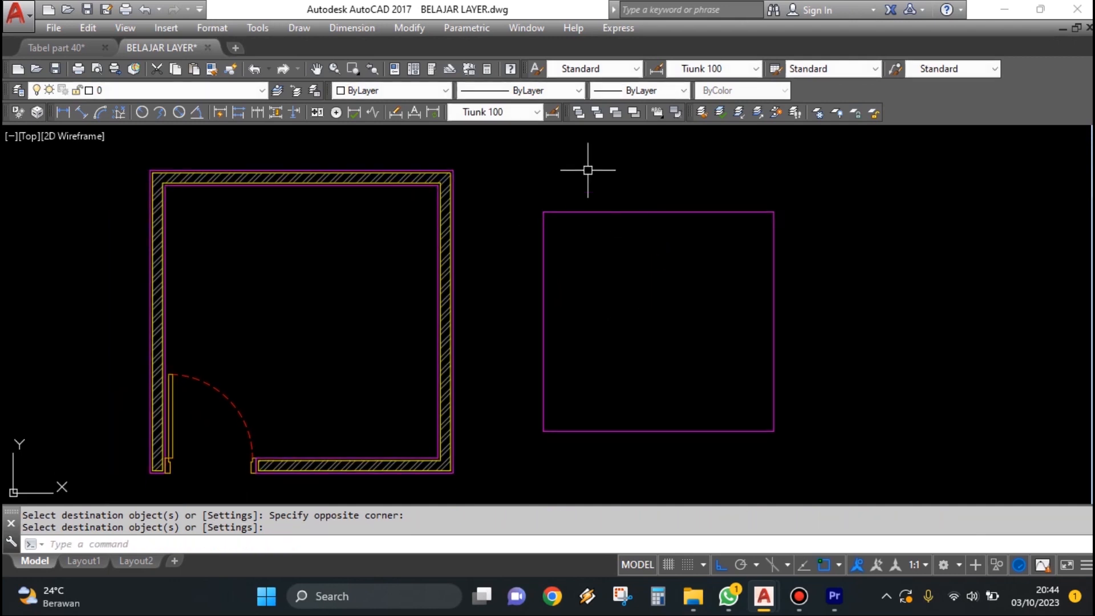
pyautogui.press('Return')
pyautogui.click(637, 212)
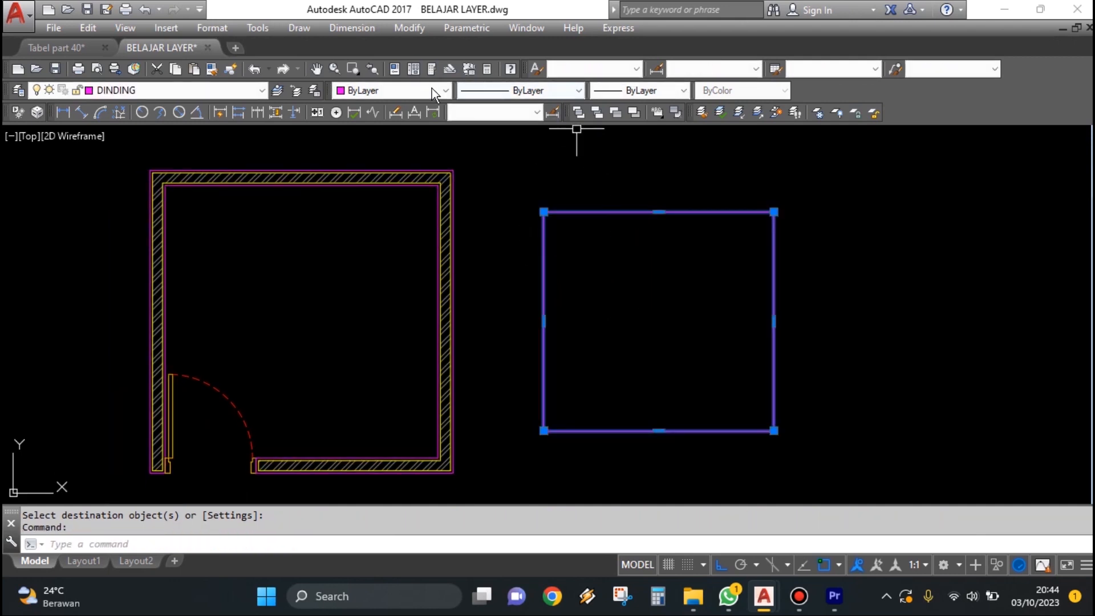
pyautogui.click(484, 91)
pyautogui.click(530, 157)
pyautogui.press('Escape')
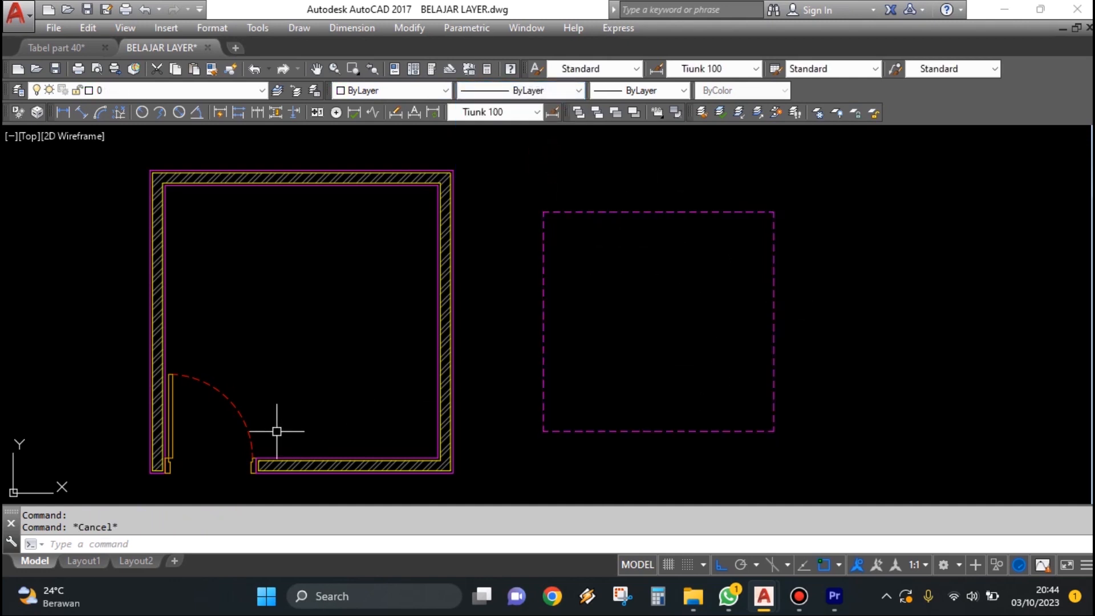
# - Use Match Properties to copy the orange door leaf's properties onto the dashed magenta rectangle
pyautogui.write('MA')
pyautogui.press('Return')
pyautogui.scroll(2, 194, 428)
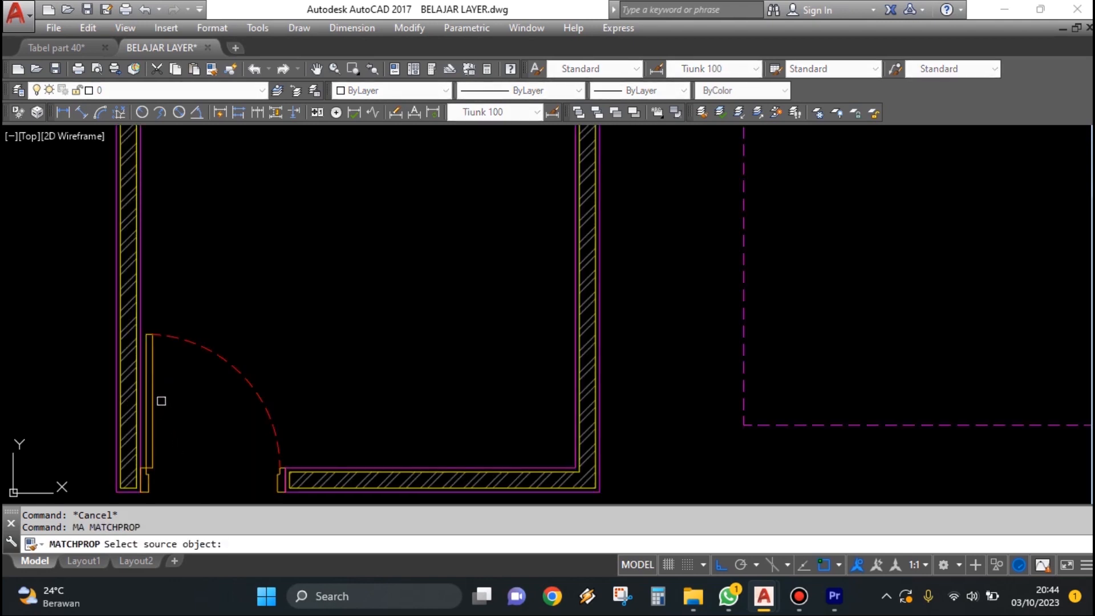
pyautogui.click(149, 403)
pyautogui.scroll(-4, 166, 434)
pyautogui.click(485, 268)
pyautogui.click(447, 340)
pyautogui.scroll(-2, 520, 310)
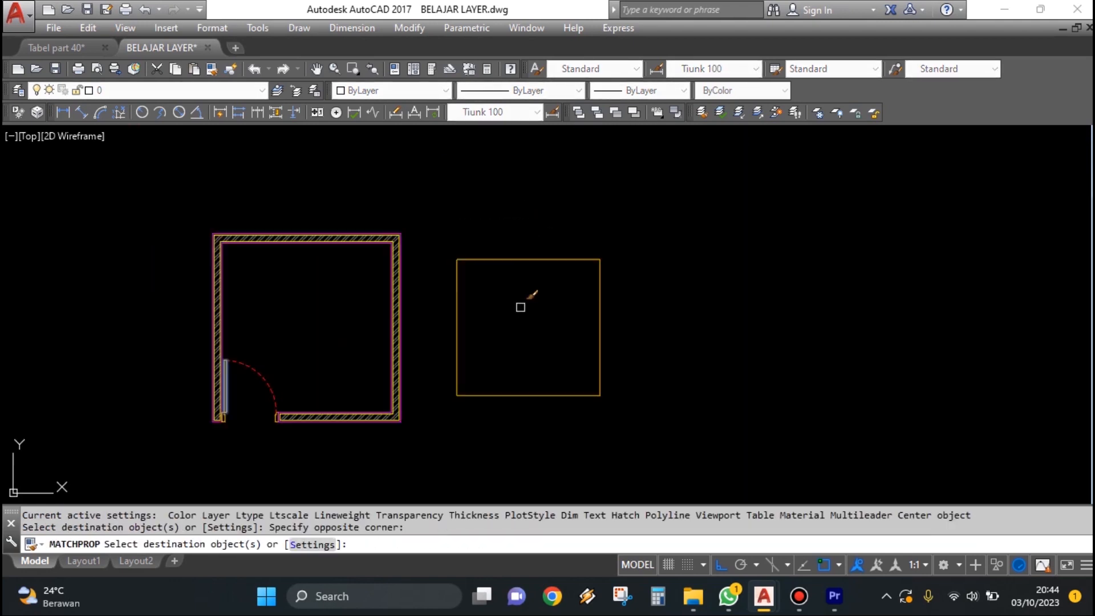
pyautogui.press('Return')
pyautogui.scroll(4, 519, 308)
pyautogui.moveTo(515, 294); pyautogui.dragTo(609, 252, button='middle')
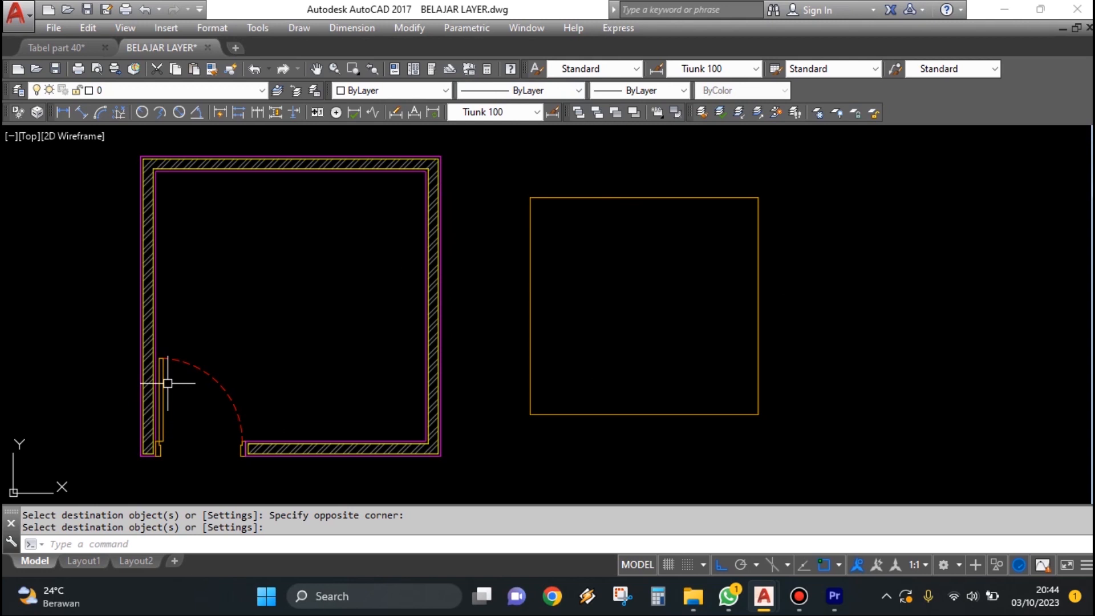
# - Undo the last Match Properties operation on the rectangle
pyautogui.write('u')
pyautogui.press('Return')
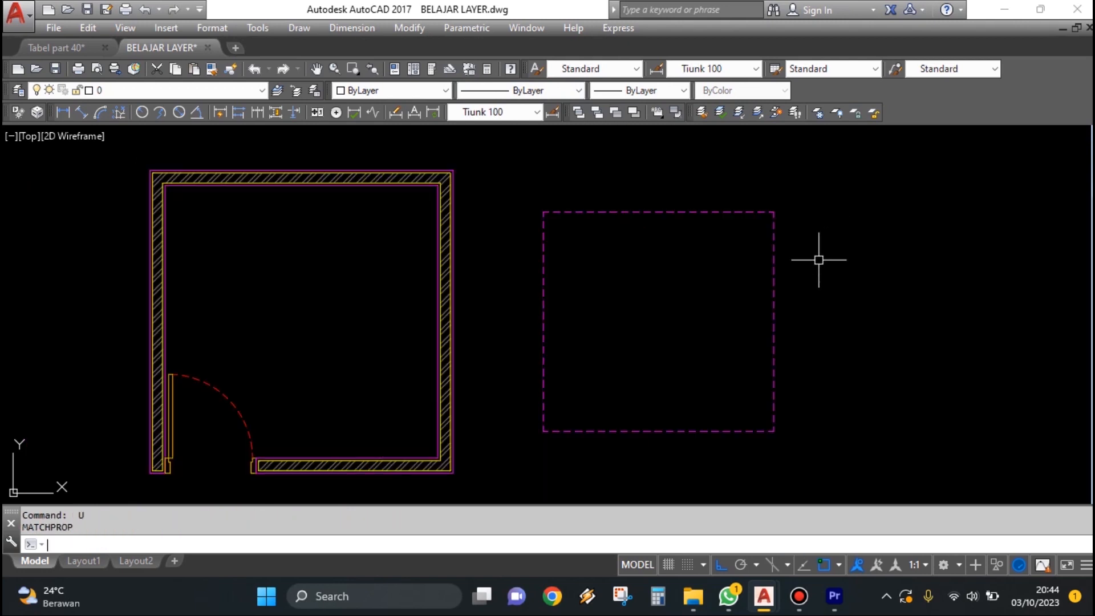
# - Use Layer Match on the dashed rectangle, taking the orange door leaf as the object on the destination layer
pyautogui.click(703, 112)
pyautogui.moveTo(685, 180); pyautogui.dragTo(576, 318)
pyautogui.press('Return')
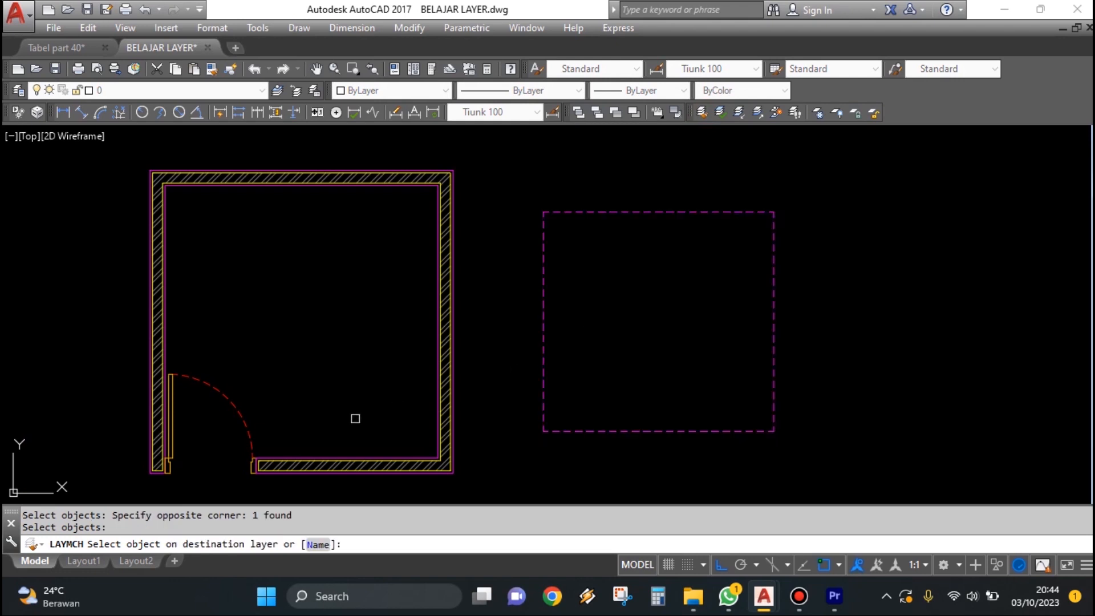
pyautogui.click(173, 412)
pyautogui.press('Return')
pyautogui.press('Escape')
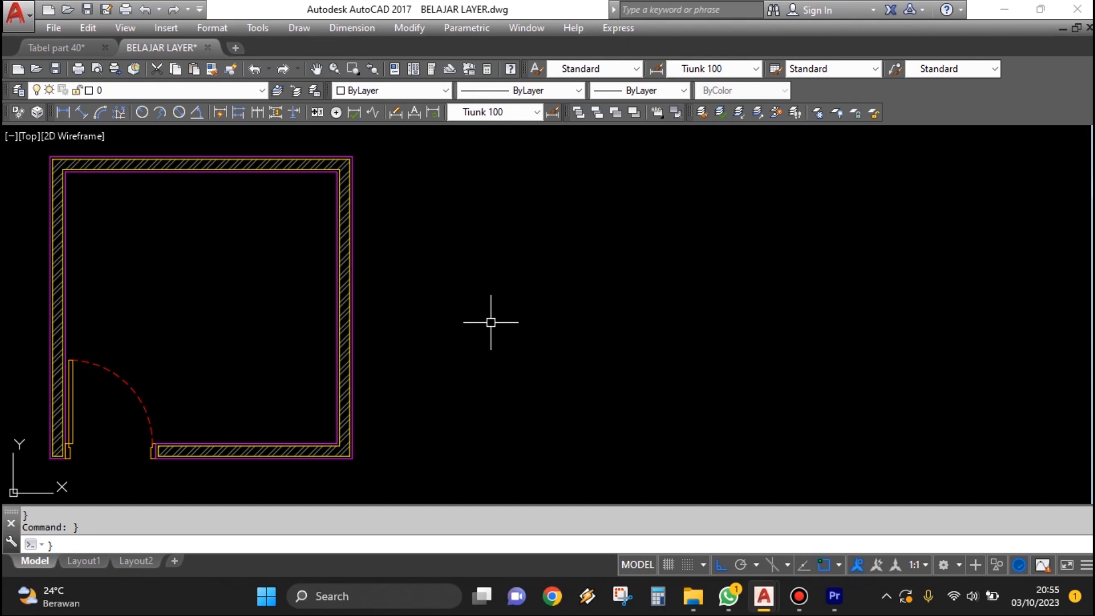
# - Choose layer 0 as the current layer
pyautogui.moveTo(490, 322)
pyautogui.mouseDown(button='middle')
pyautogui.moveTo(518, 289)
pyautogui.moveTo(841, 313)
pyautogui.moveTo(839, 298)
pyautogui.mouseUp(button='middle')
pyautogui.scroll(2, 584, 169)
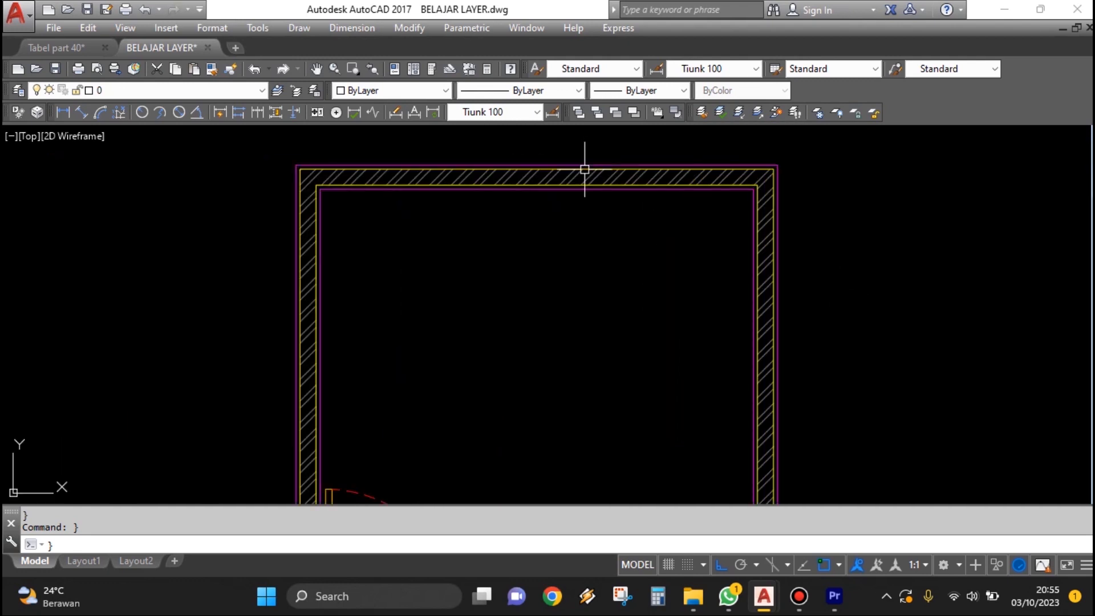
pyautogui.click(108, 91)
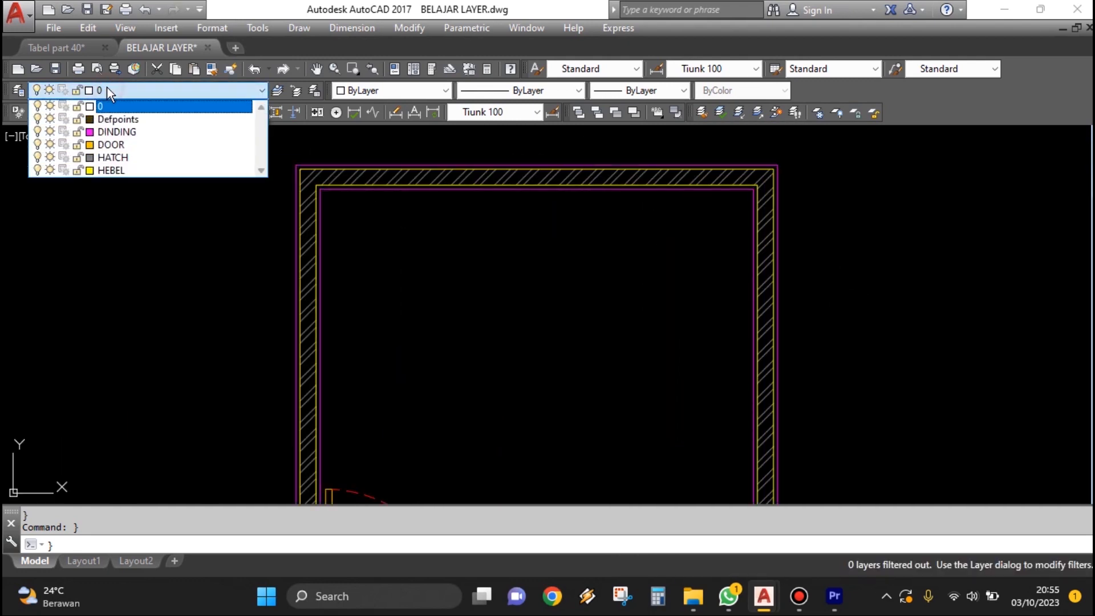
pyautogui.click(120, 106)
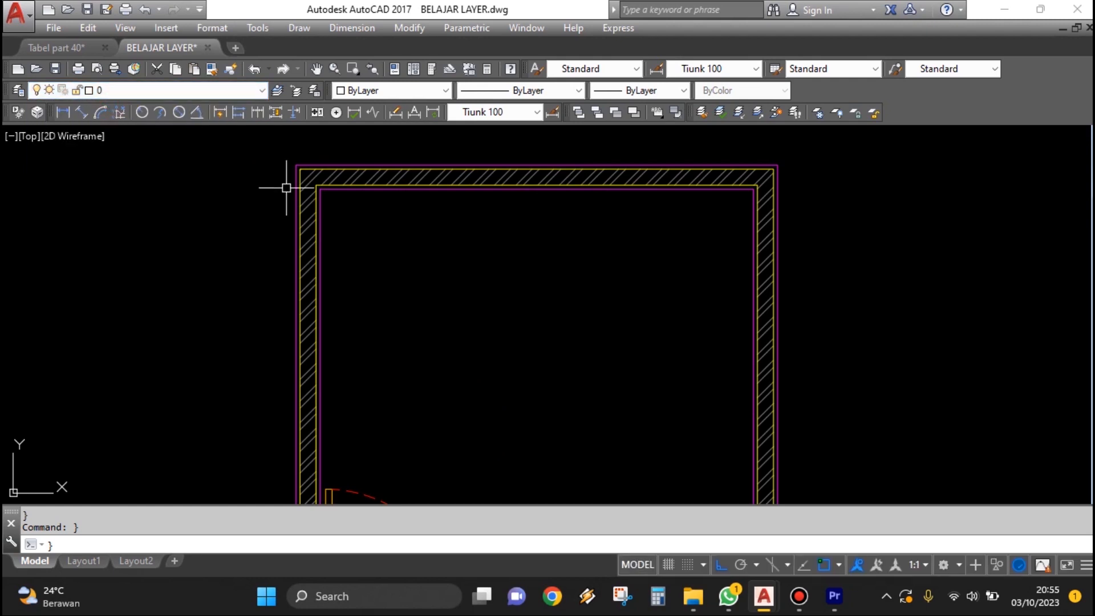
# - Use Change to Current Layer to move the room's magenta wall outline to layer 0
pyautogui.scroll(4, 531, 222)
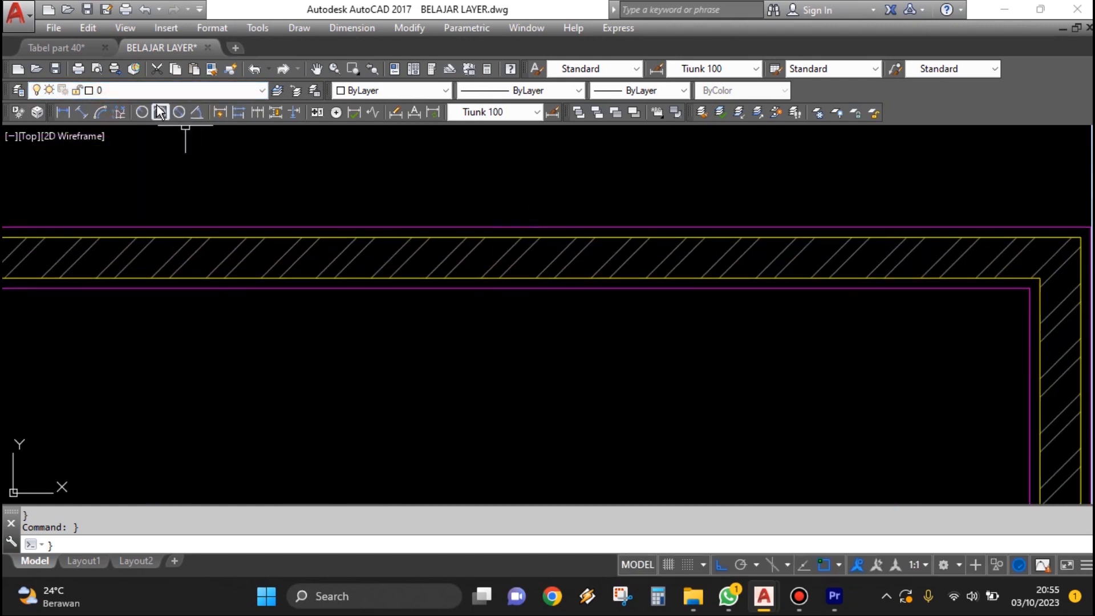
pyautogui.scroll(-3, 677, 188)
pyautogui.scroll(3, 706, 174)
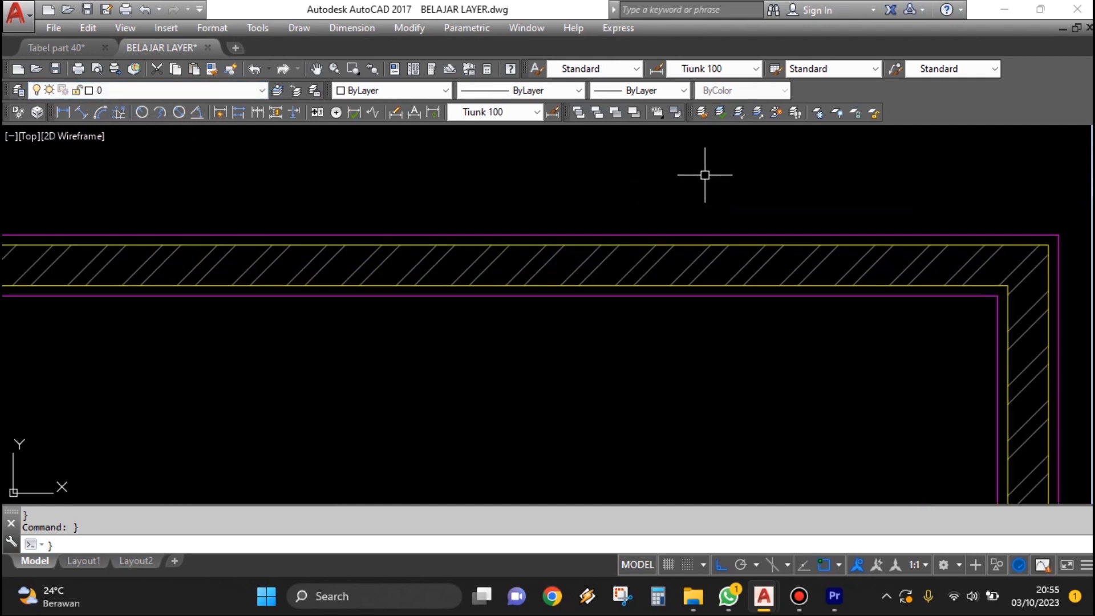
pyautogui.click(723, 112)
pyautogui.click(521, 234)
pyautogui.press('Return')
pyautogui.scroll(-3, 599, 250)
pyautogui.scroll(2, 502, 234)
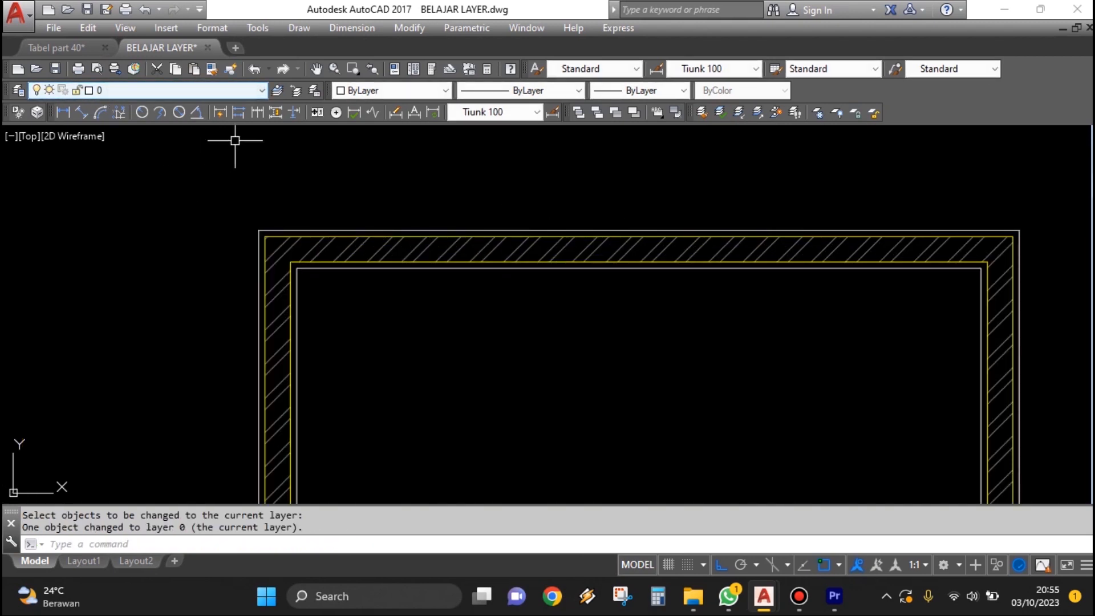
# - Examine the room's wall outline up close and as a whole after the layer change
pyautogui.scroll(-3, 367, 196)
pyautogui.moveTo(507, 275); pyautogui.dragTo(519, 179, button='middle')
pyautogui.scroll(3, 427, 259)
pyautogui.scroll(-4, 343, 232)
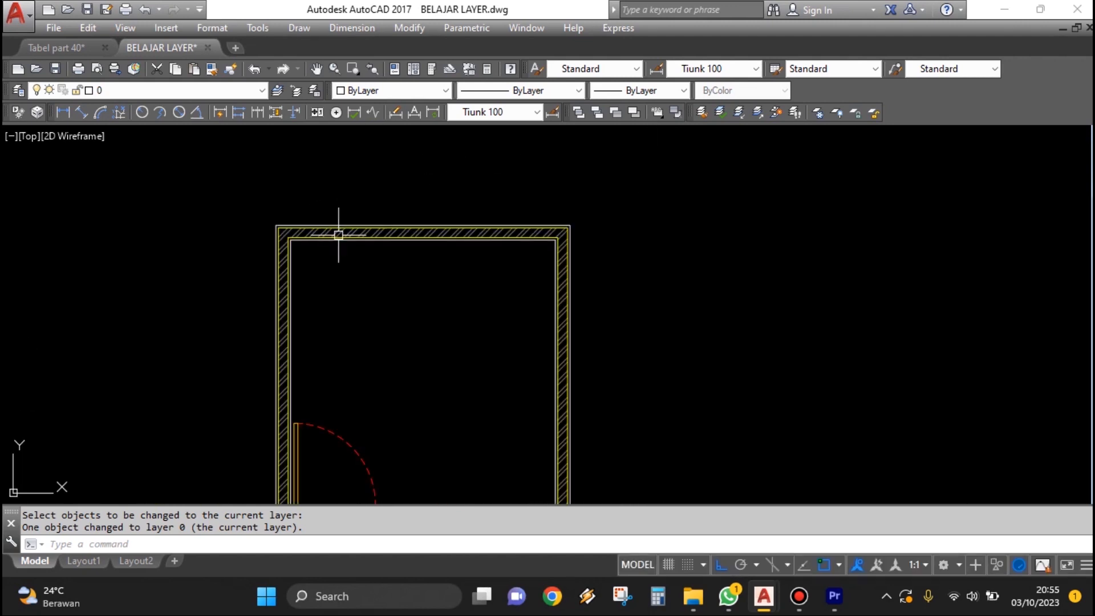
pyautogui.scroll(3, 435, 175)
pyautogui.scroll(2, 468, 325)
pyautogui.moveTo(468, 325); pyautogui.dragTo(477, 225, button='middle')
pyautogui.scroll(-6, 669, 274)
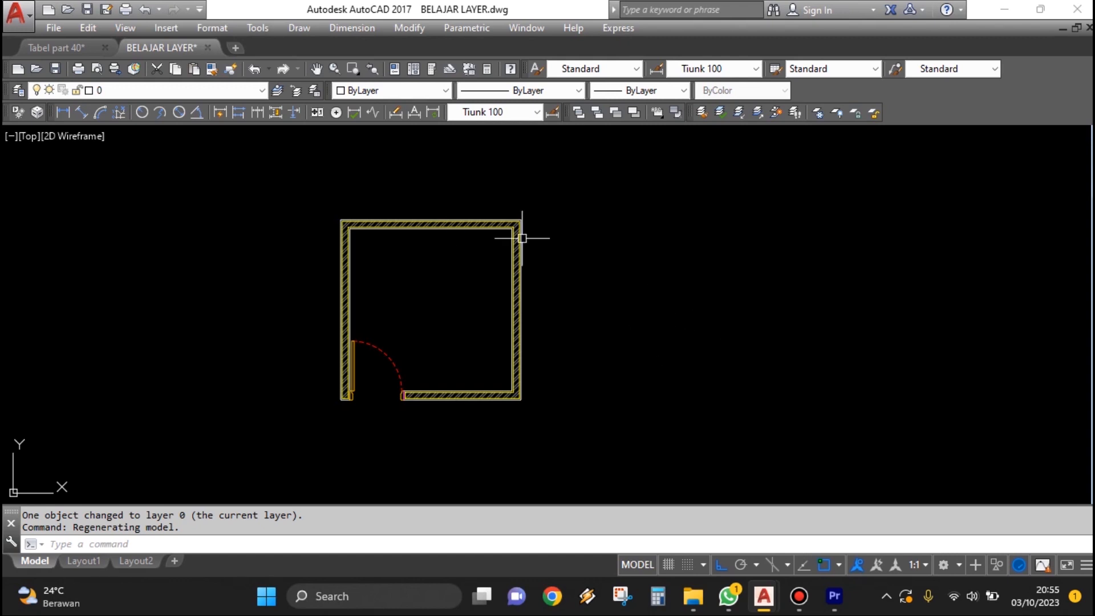
# - Make DINDING the current layer
pyautogui.click(122, 90)
pyautogui.click(124, 134)
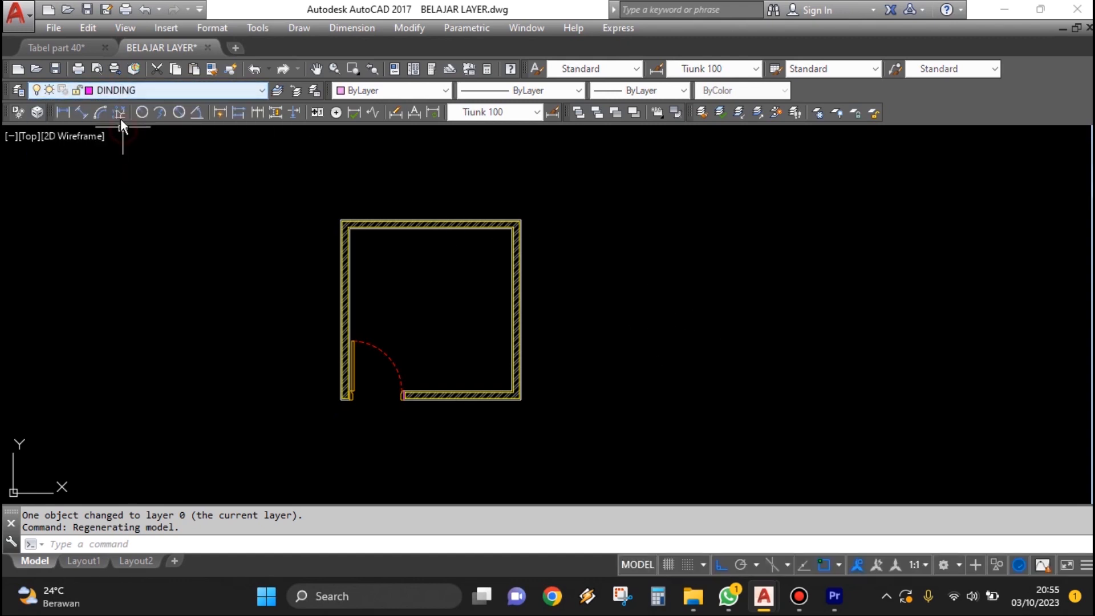
pyautogui.scroll(2, 340, 219)
pyautogui.scroll(2, 400, 225)
pyautogui.moveTo(770, 251); pyautogui.dragTo(652, 228, button='middle')
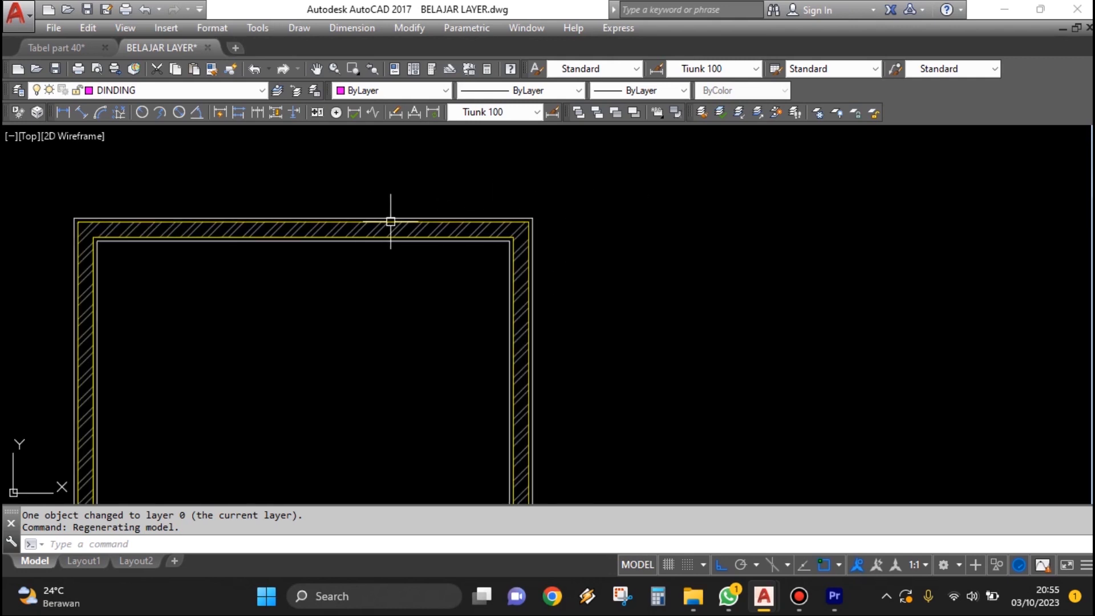
pyautogui.scroll(4, 286, 205)
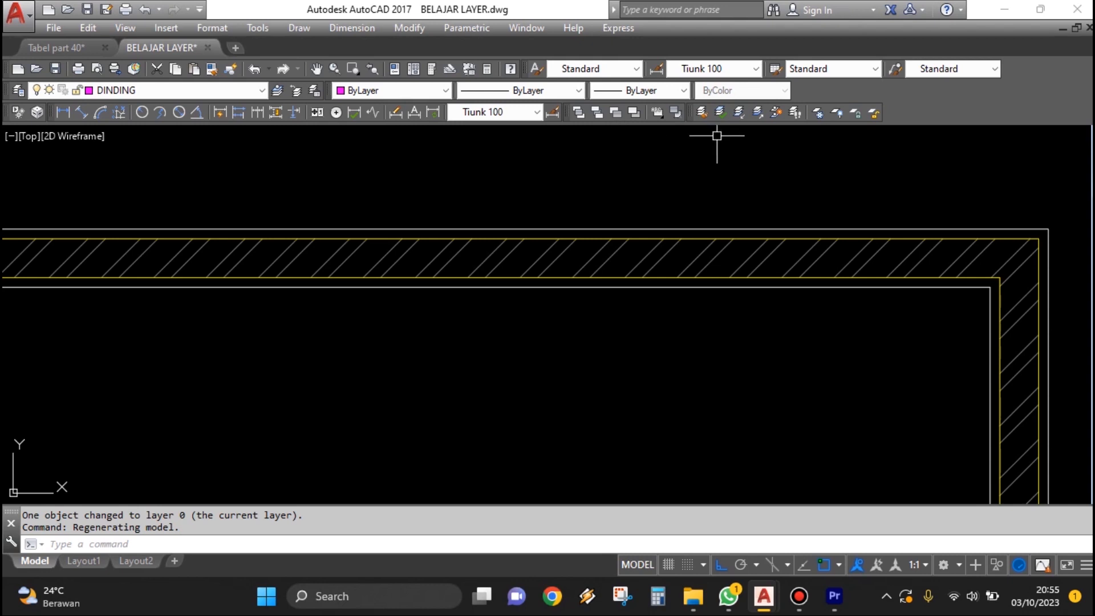
pyautogui.click(721, 112)
pyautogui.press('Escape')
pyautogui.press('Escape')
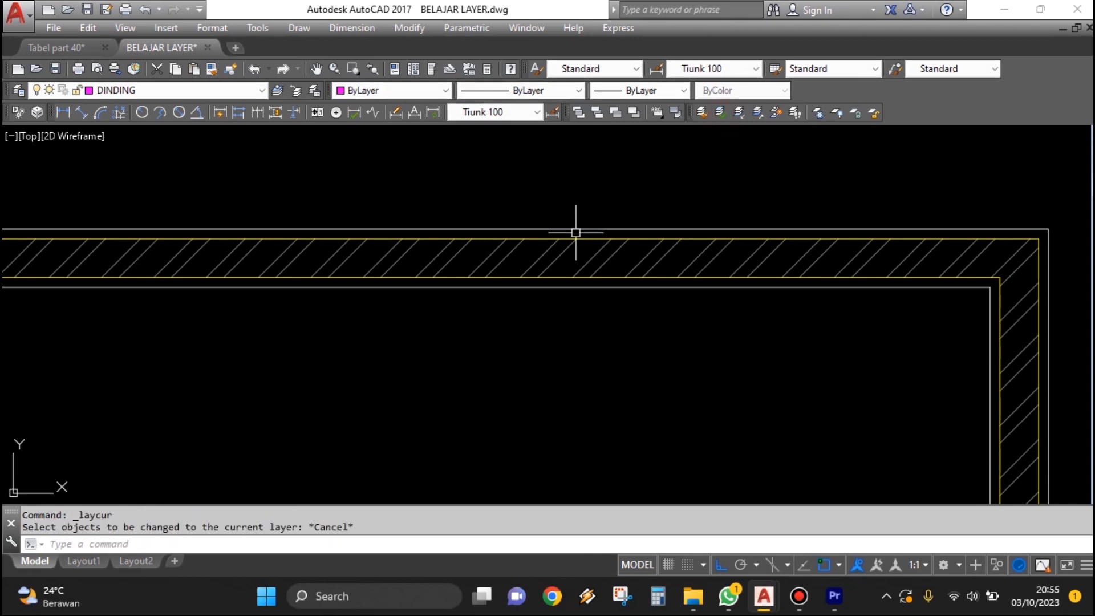
# - Use the LAYCUR command to move the room's white wall outline to the current DINDING layer
pyautogui.write('LAYCUR')
pyautogui.press('Return')
pyautogui.click(654, 229)
pyautogui.scroll(-2, 506, 265)
pyautogui.scroll(2, 569, 230)
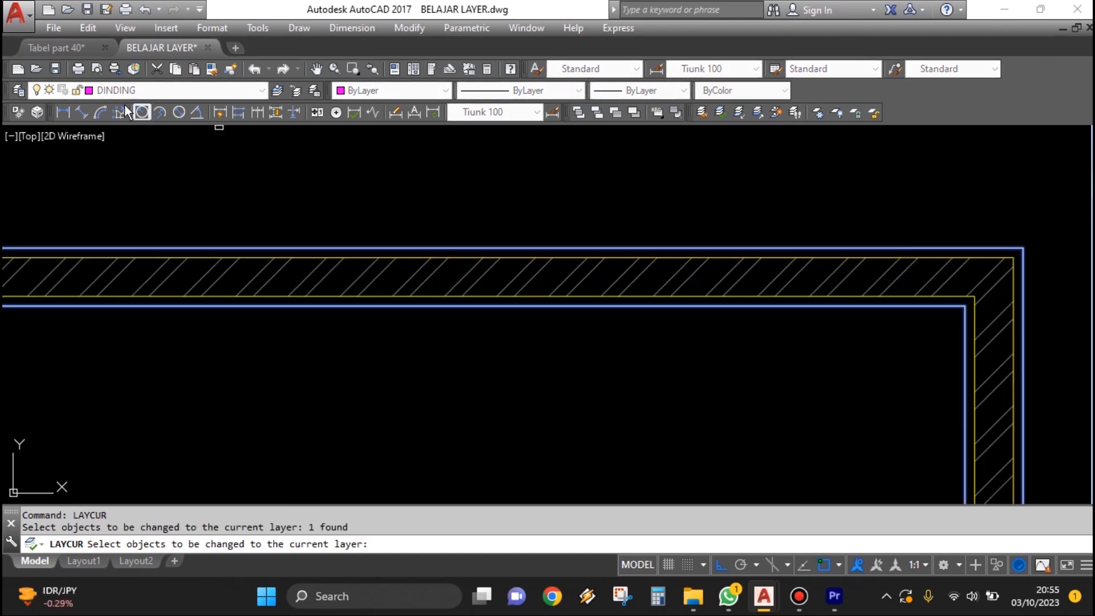
pyautogui.press('Return')
pyautogui.scroll(-4, 514, 266)
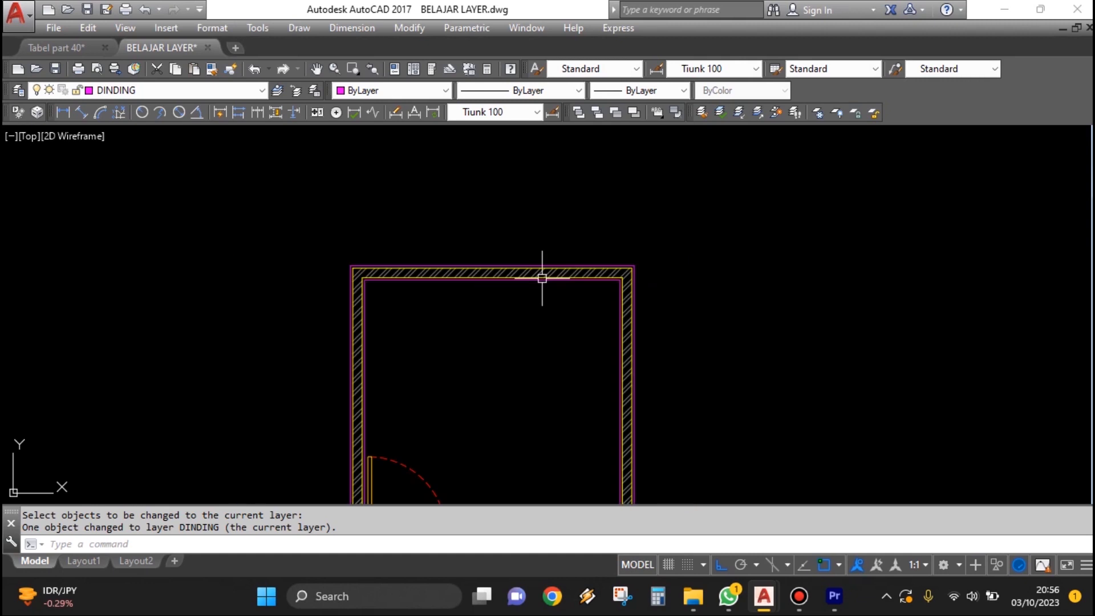
pyautogui.moveTo(543, 276); pyautogui.dragTo(572, 230, button='middle')
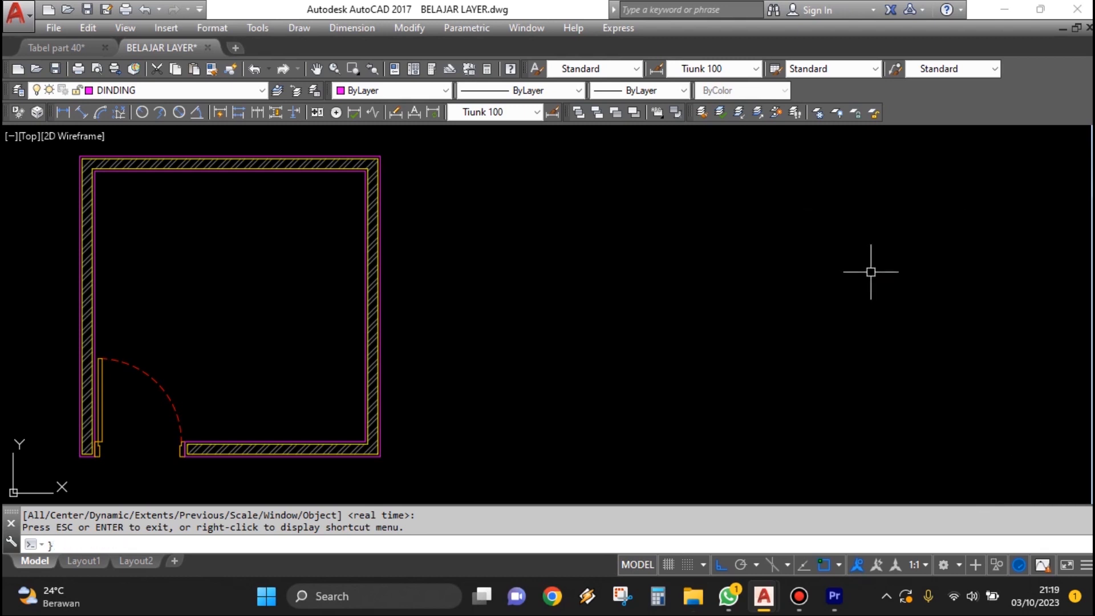
# - Start Layer Isolate, view its setting options for layers not isolated, and leave them without choosing one
pyautogui.moveTo(438, 313); pyautogui.dragTo(791, 329, button='middle')
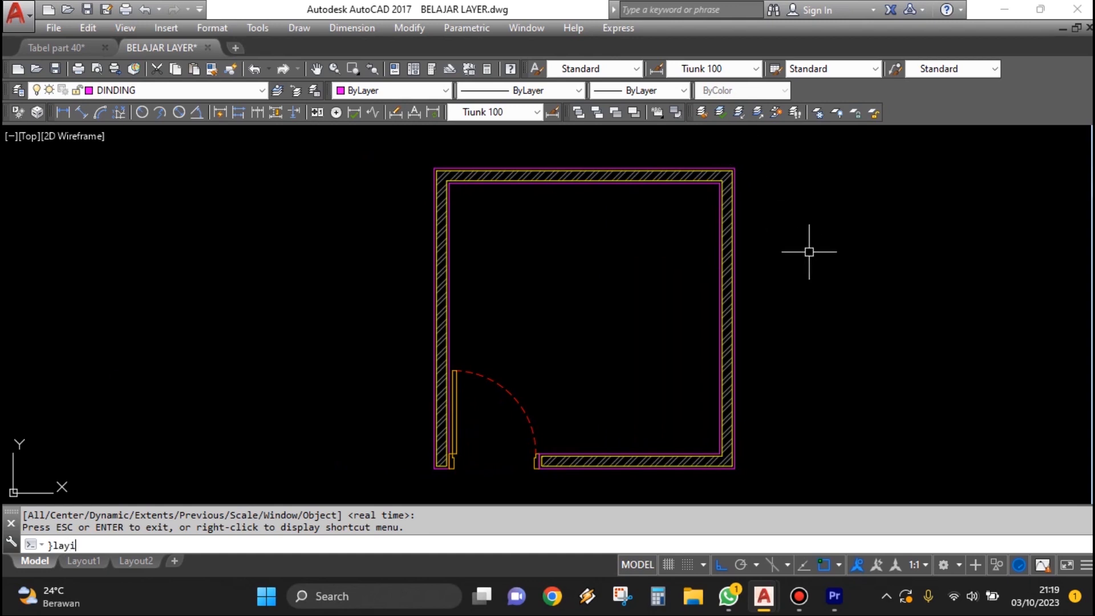
pyautogui.press('Escape')
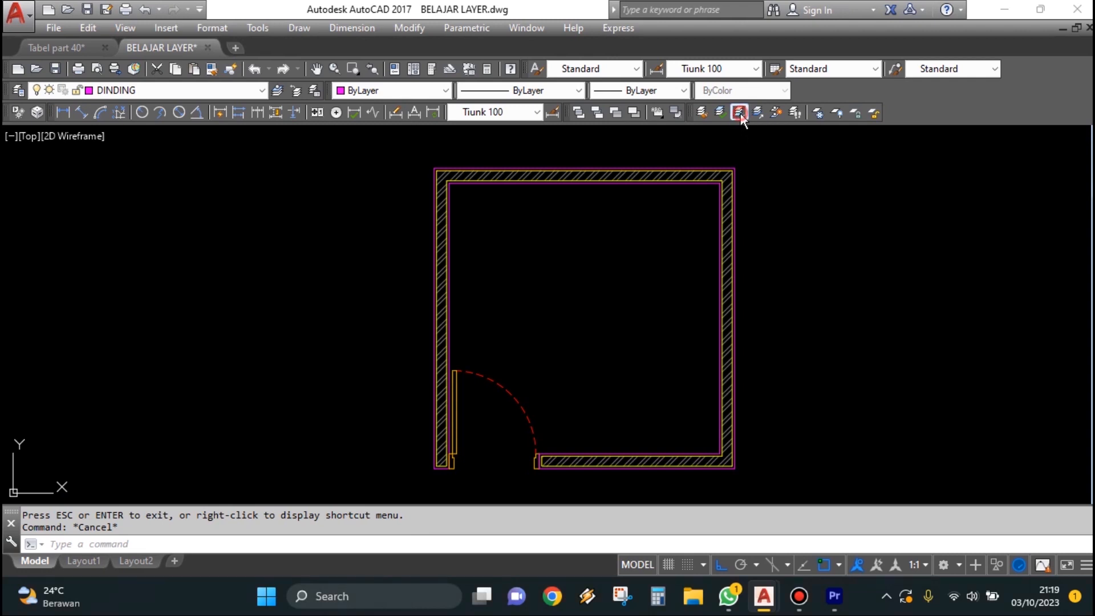
pyautogui.click(739, 113)
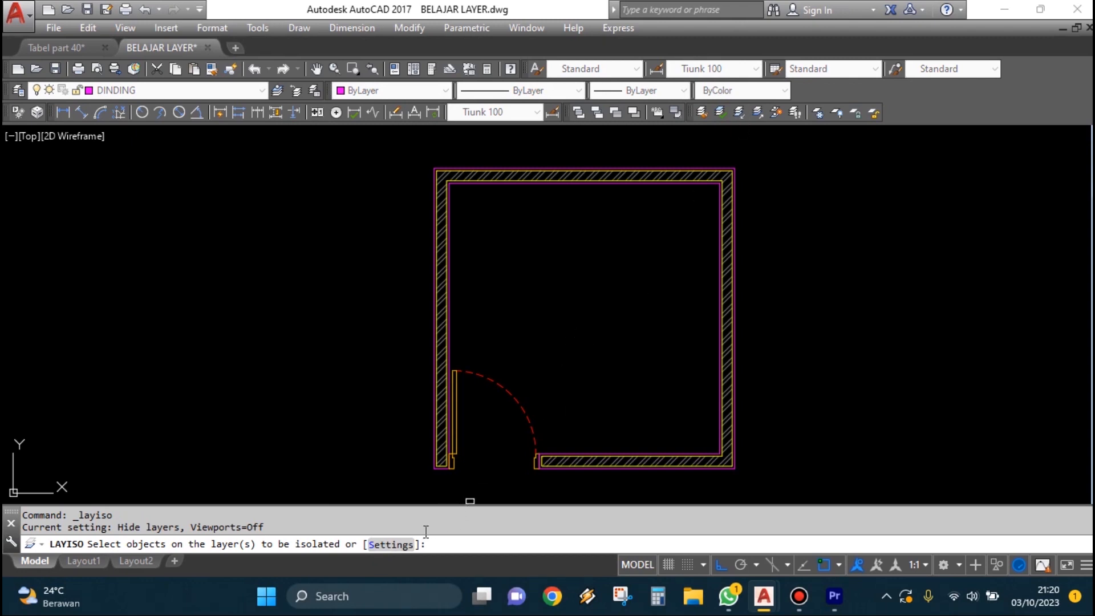
pyautogui.click(391, 544)
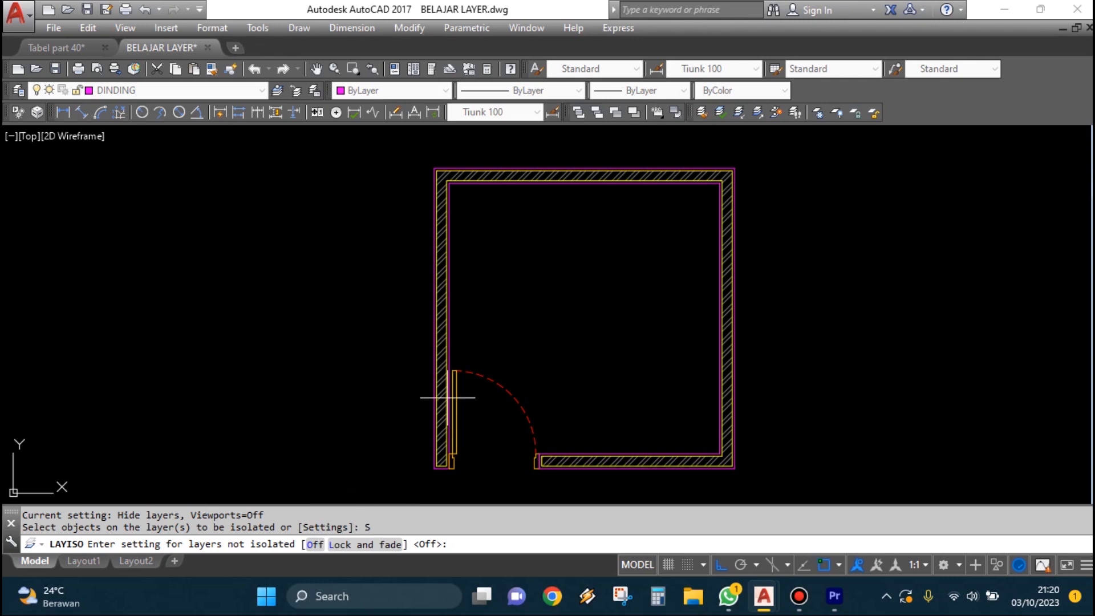
pyautogui.press('Escape')
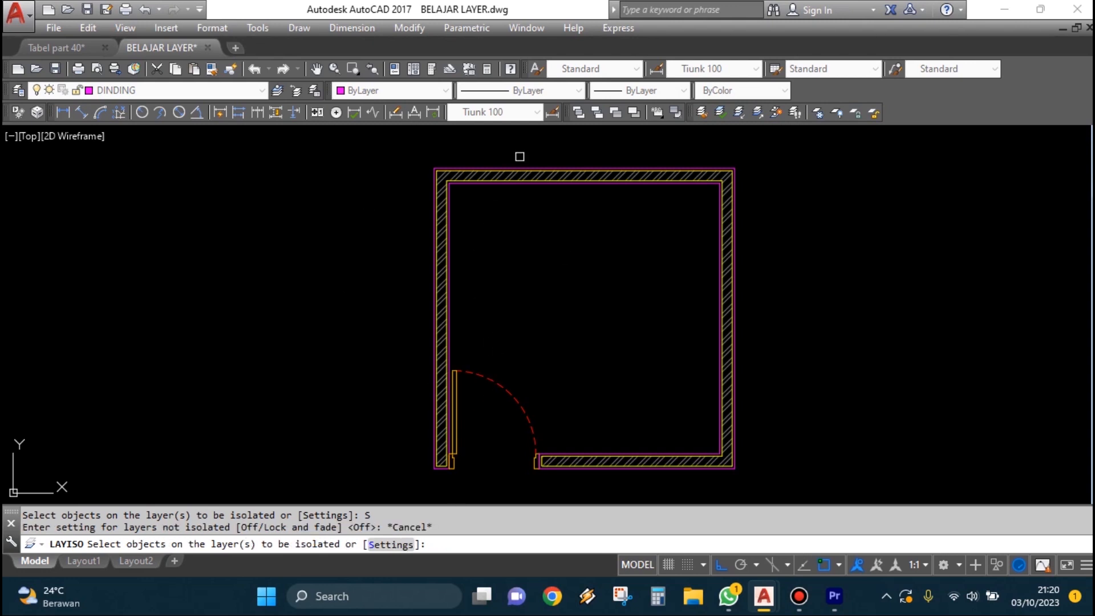
# - Isolate the DINDING layer by picking the room's magenta wall outline
pyautogui.scroll(4, 541, 160)
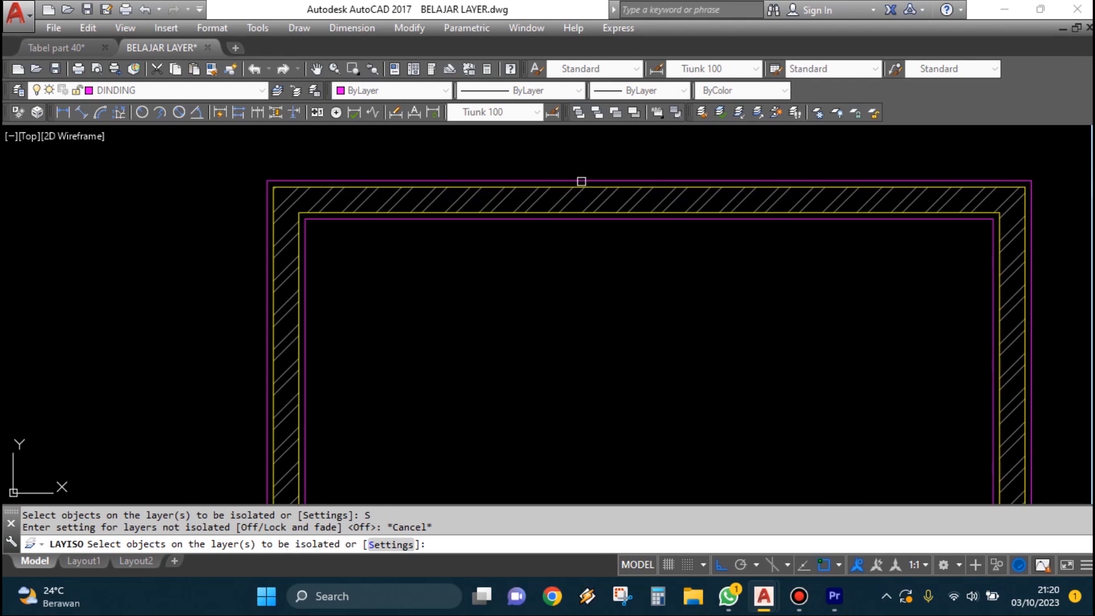
pyautogui.click(581, 180)
pyautogui.scroll(-4, 633, 289)
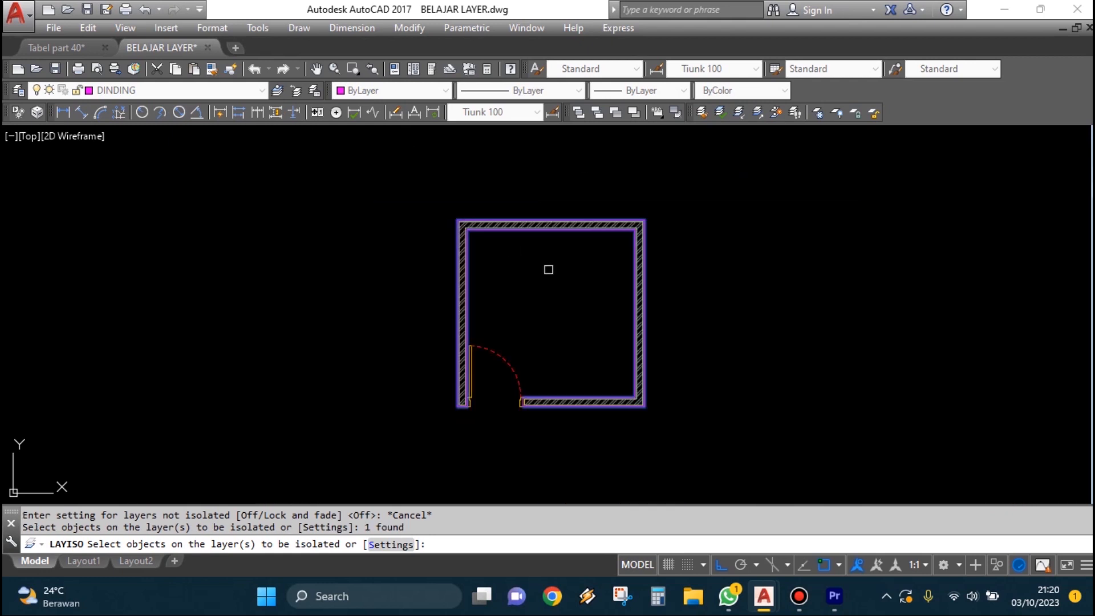
pyautogui.press('Return')
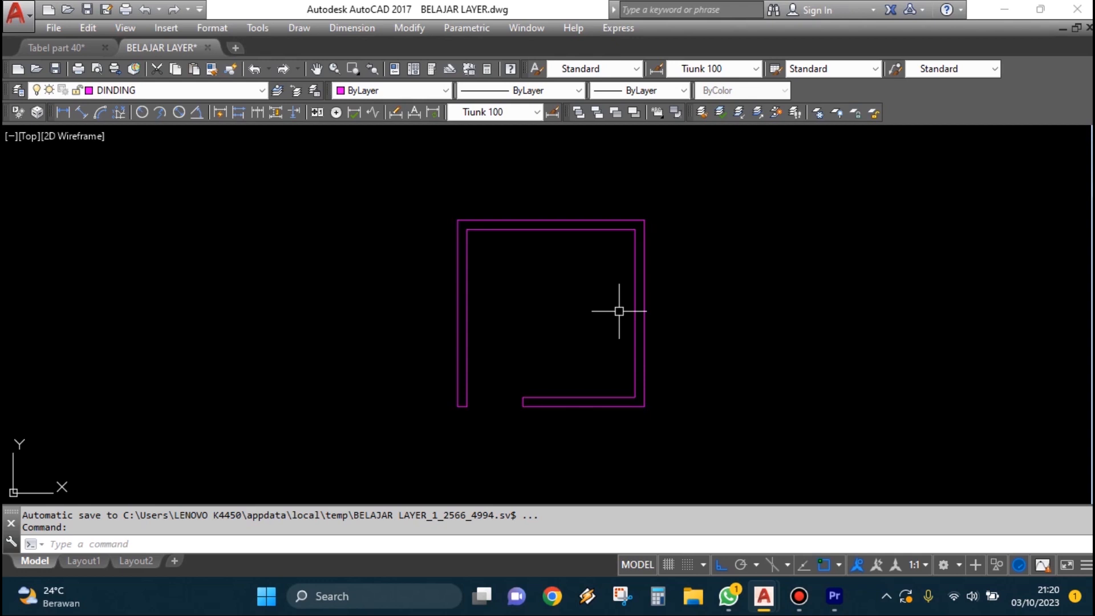
# - Undo the Layer Isolate operation
pyautogui.write('u')
pyautogui.press('Return')
pyautogui.moveTo(595, 318); pyautogui.dragTo(492, 313, button='middle')
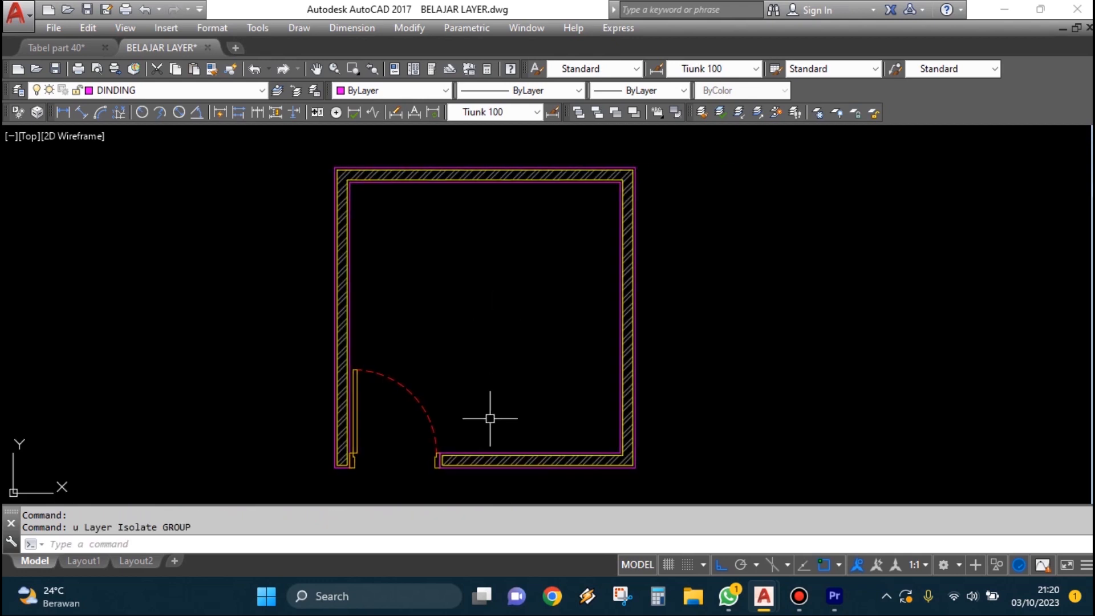
pyautogui.moveTo(436, 379); pyautogui.dragTo(386, 372, button='middle')
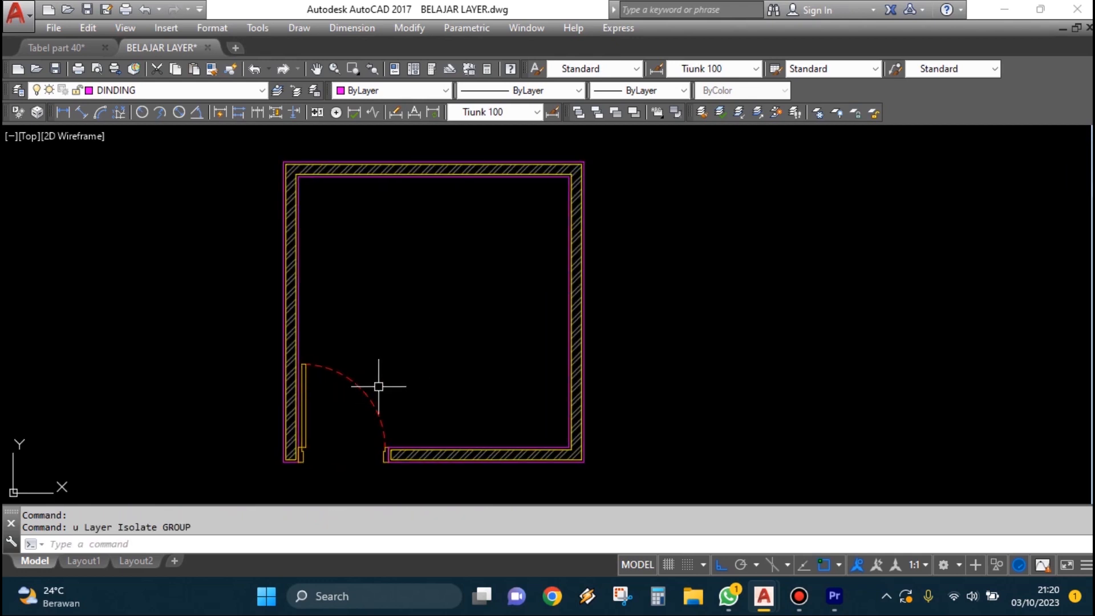
# - Use the LAYISO command to isolate the DOOR layer, selecting the dashed door swing arc
pyautogui.write('layiso')
pyautogui.press('Return')
pyautogui.click(402, 371)
pyautogui.click(341, 404)
pyautogui.press('Return')
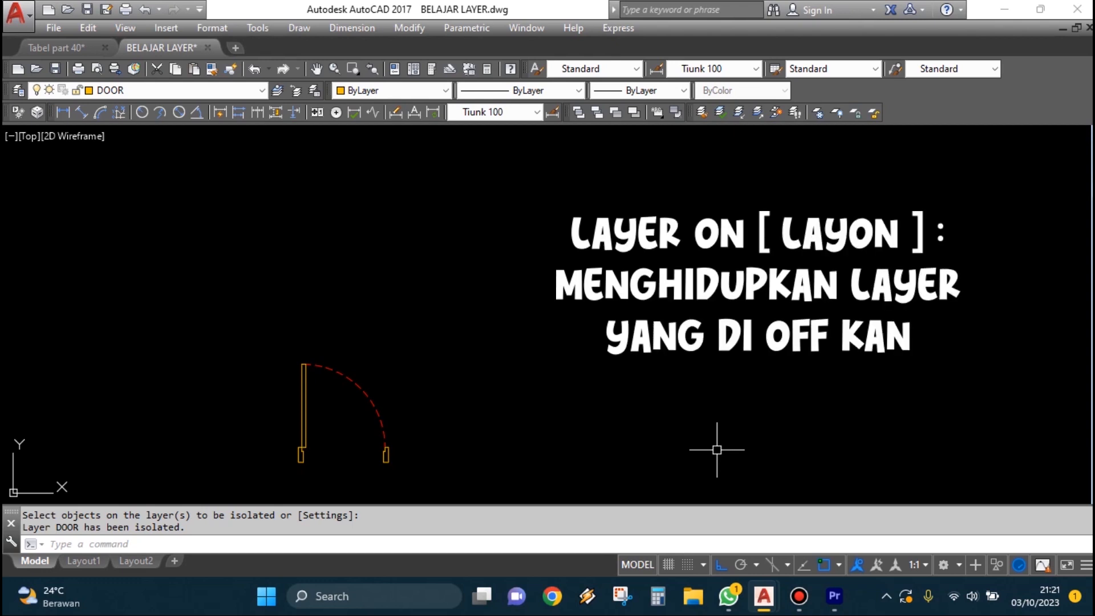
# - Restore the layers hidden by the DOOR isolation with Layer Unisolate and undo the restoration, going through this cycle twice
pyautogui.write('layon')
pyautogui.press('Return')
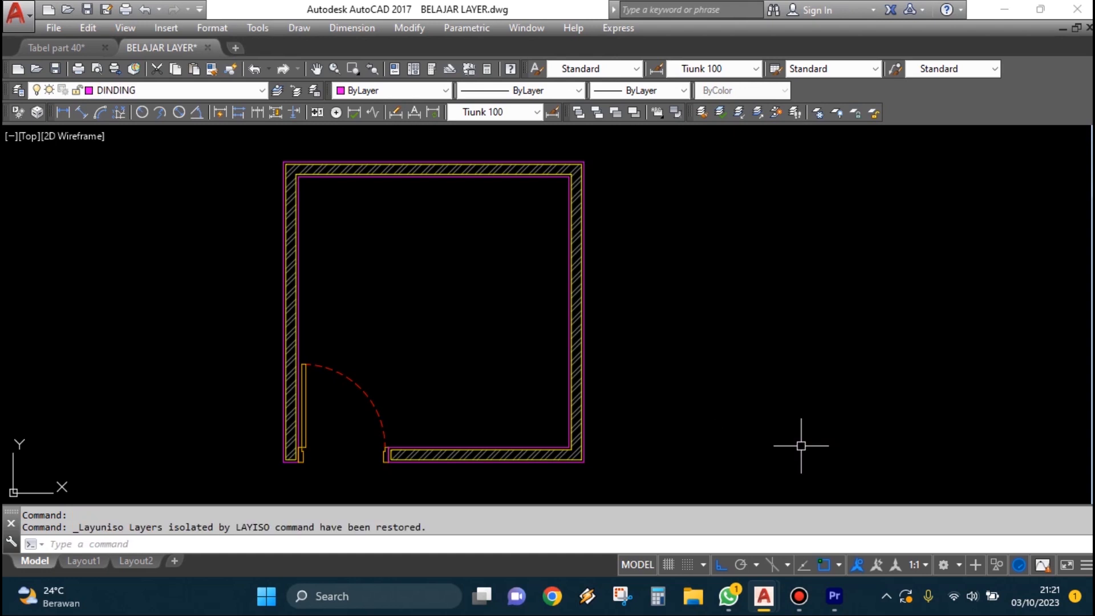
pyautogui.write('u')
pyautogui.press('Return')
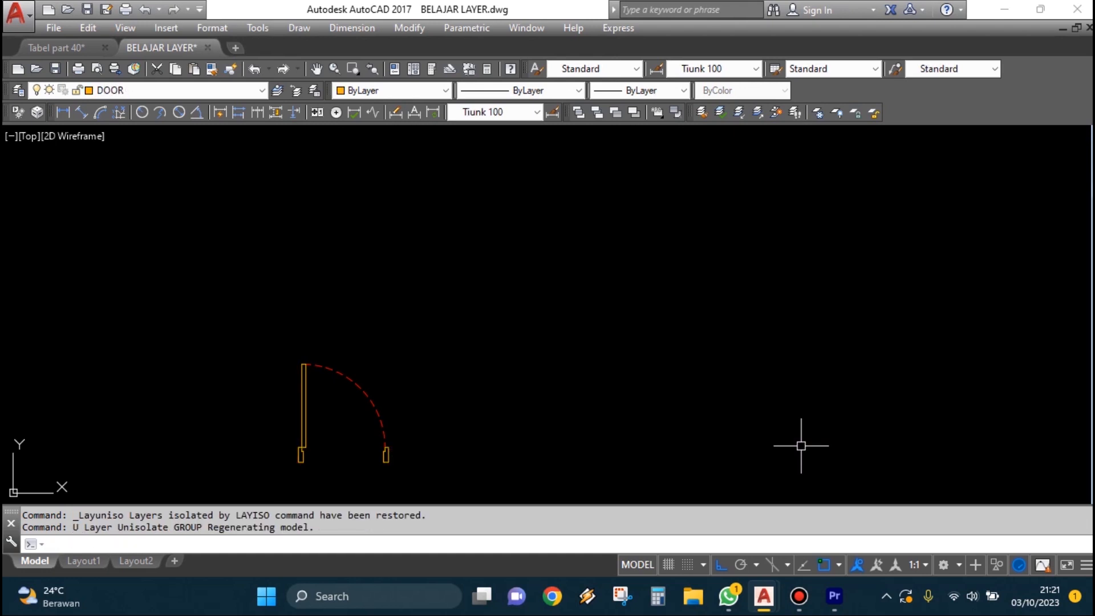
pyautogui.click(758, 114)
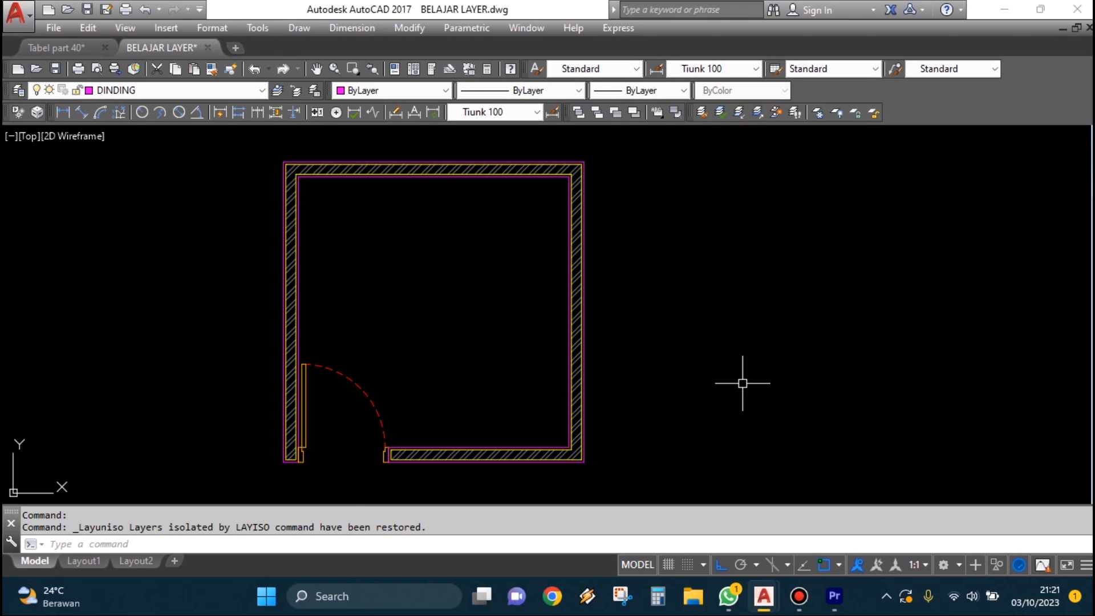
pyautogui.write('u')
pyautogui.press('Return')
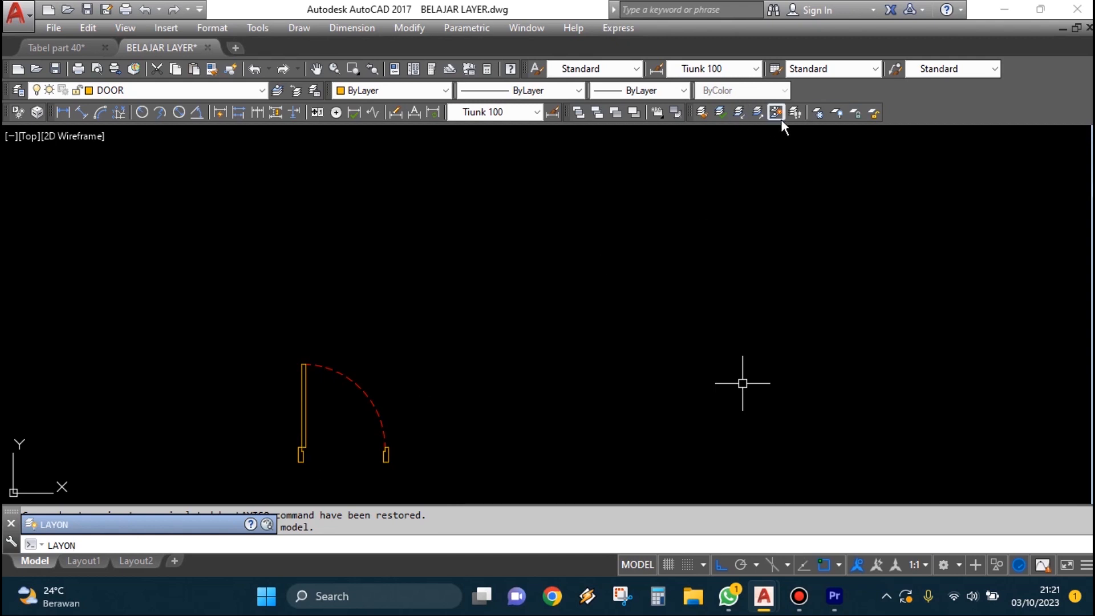
# - Run LAYON to turn on all layers and undo that command
pyautogui.press('Return')
pyautogui.press('Escape')
pyautogui.hotkey('ctrl', 'z')
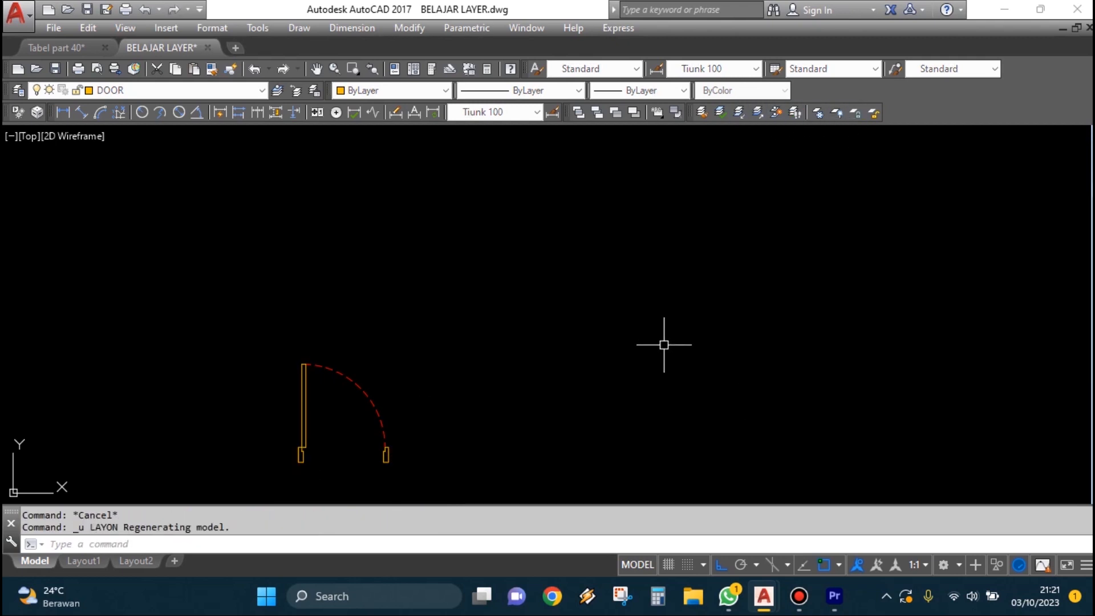
# - Unisolate the layers to bring back the complete room drawing
pyautogui.click(757, 114)
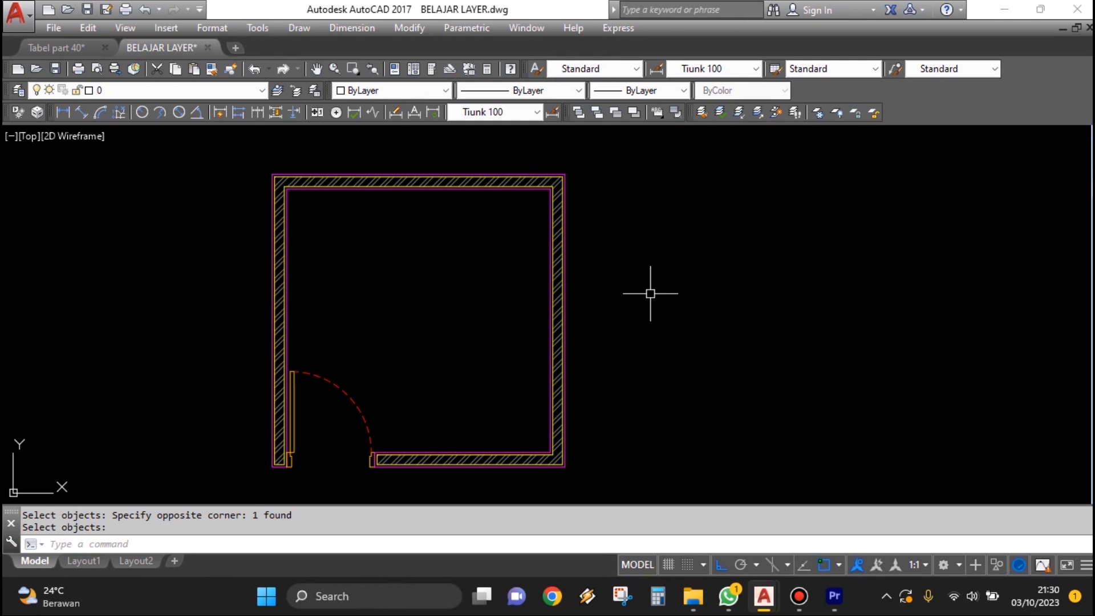
# - Copy the room's magenta wall outline with the COPY command and place it to the right of the original room
pyautogui.scroll(4, 464, 154)
pyautogui.scroll(-2, 502, 183)
pyautogui.write('co')
pyautogui.press('Return')
pyautogui.scroll(2, 514, 203)
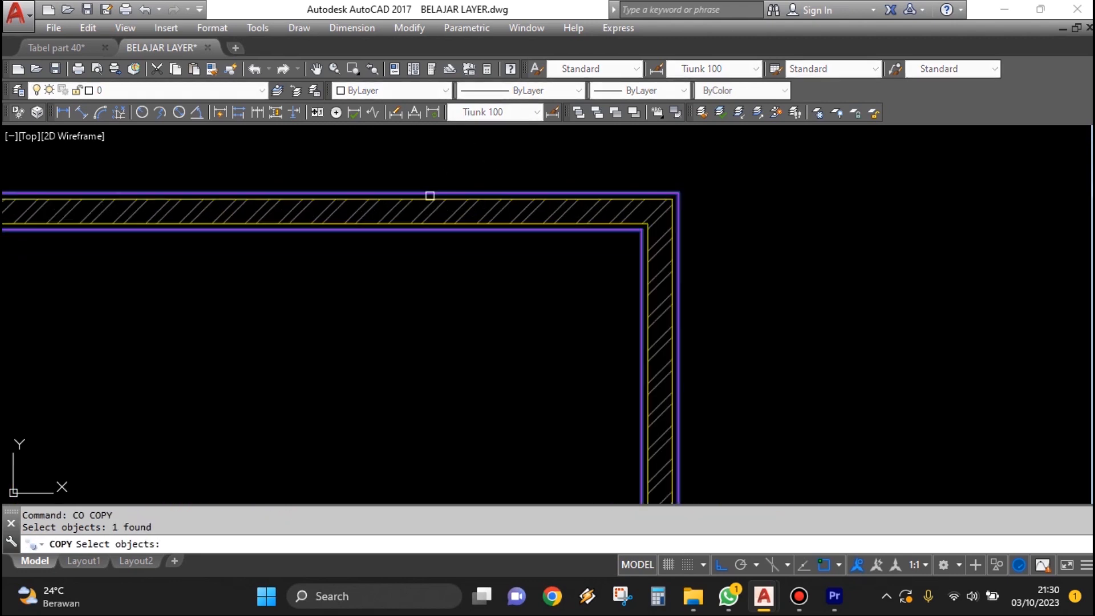
pyautogui.scroll(-5, 430, 196)
pyautogui.press('Return')
pyautogui.click(459, 183)
pyautogui.click(733, 172)
pyautogui.press('Escape')
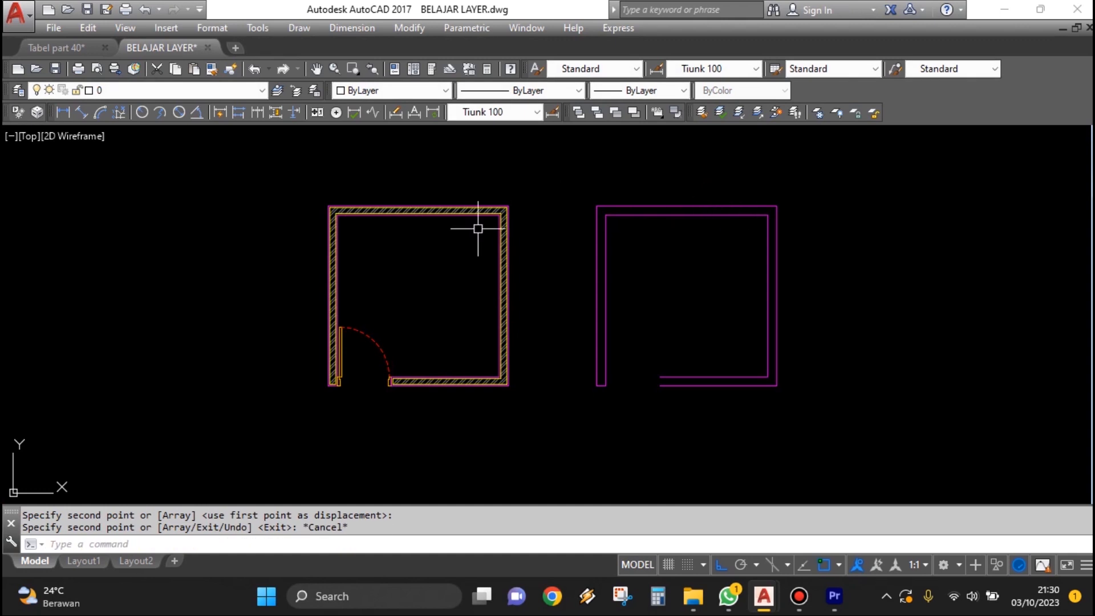
# - Select the copied wall outline to check which layer it is on, and clear the selection
pyautogui.scroll(3, 662, 206)
pyautogui.click(665, 220)
pyautogui.scroll(-5, 469, 195)
pyautogui.scroll(4, 596, 215)
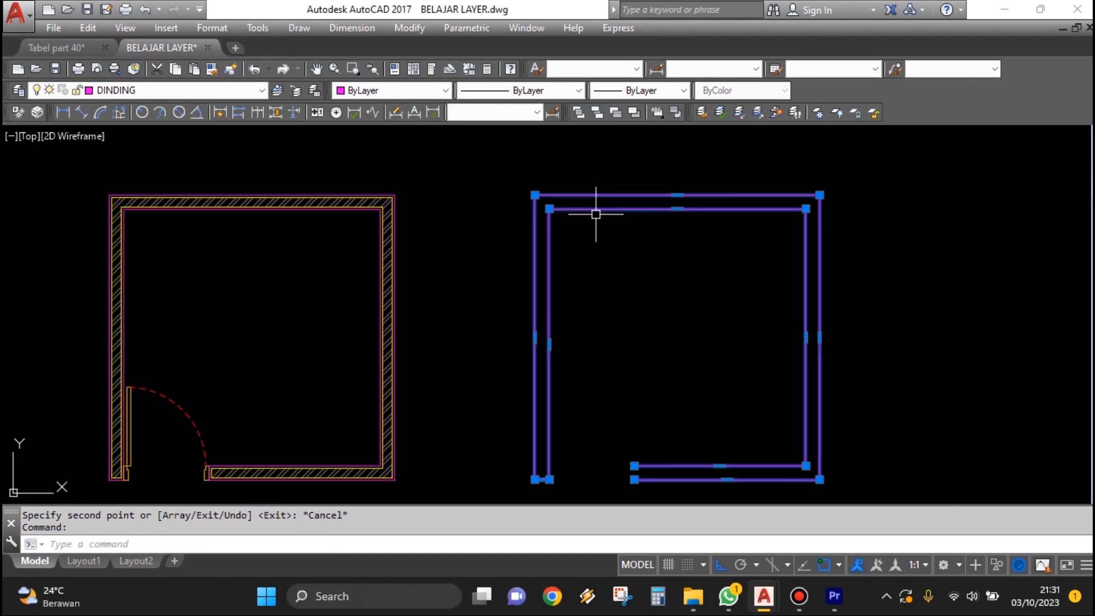
pyautogui.scroll(4, 597, 215)
pyautogui.scroll(-4, 645, 219)
pyautogui.press('Escape')
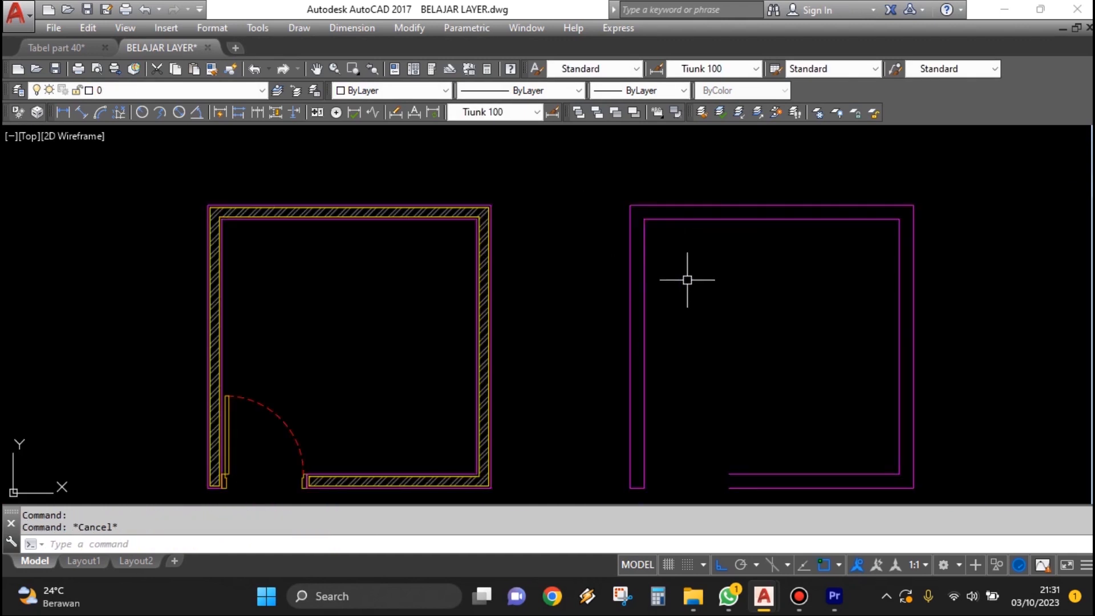
pyautogui.click(687, 279)
pyautogui.click(606, 186)
pyautogui.press('Escape')
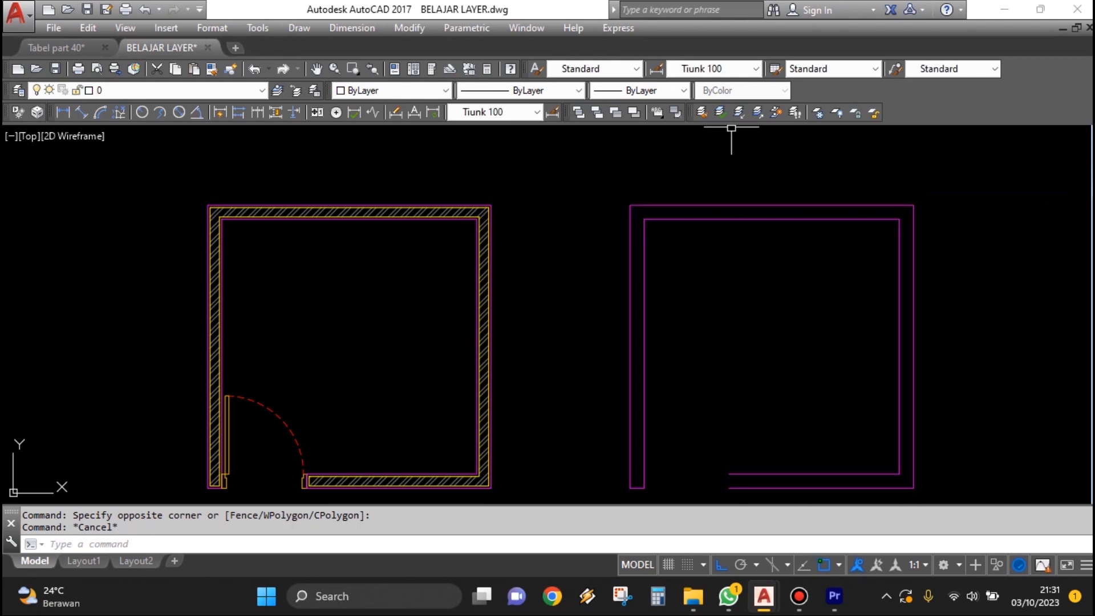
# - Erase the copied magenta wall outline beside the room
pyautogui.click(776, 116)
pyautogui.click(724, 272)
pyautogui.click(660, 203)
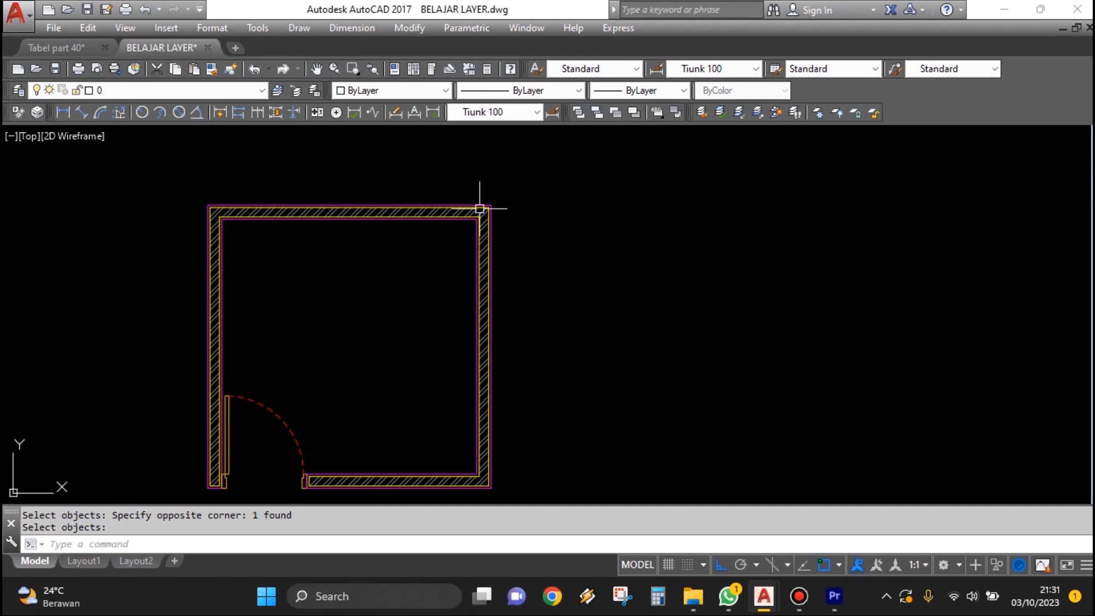
# - Use Copy Objects to New Layer on the magenta wall outline, picking the yellow wall line as the HEBEL destination layer
pyautogui.click(776, 112)
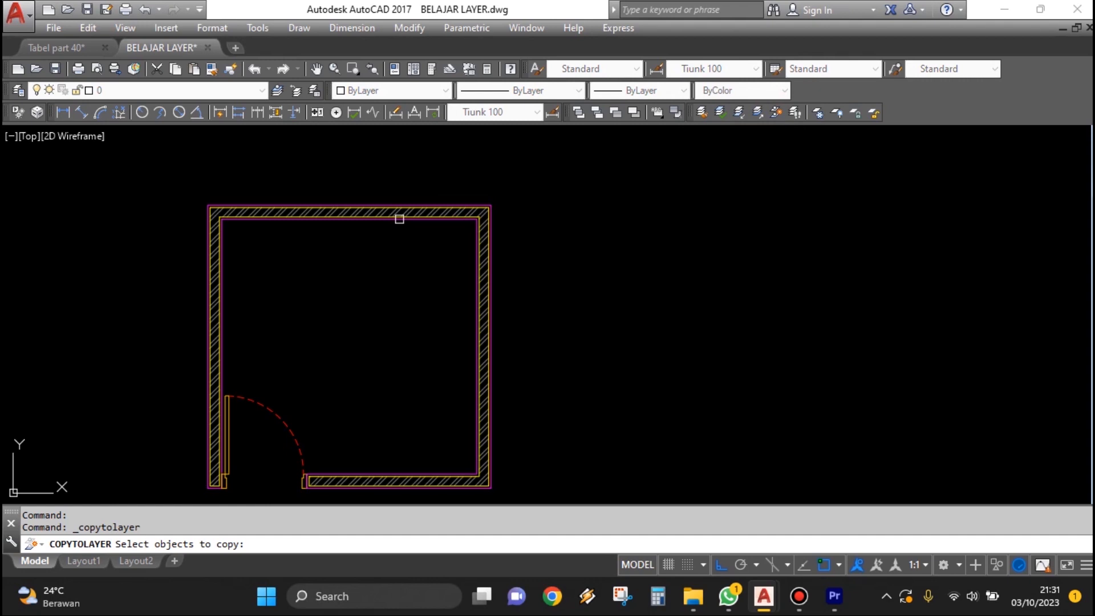
pyautogui.scroll(4, 465, 174)
pyautogui.scroll(3, 457, 188)
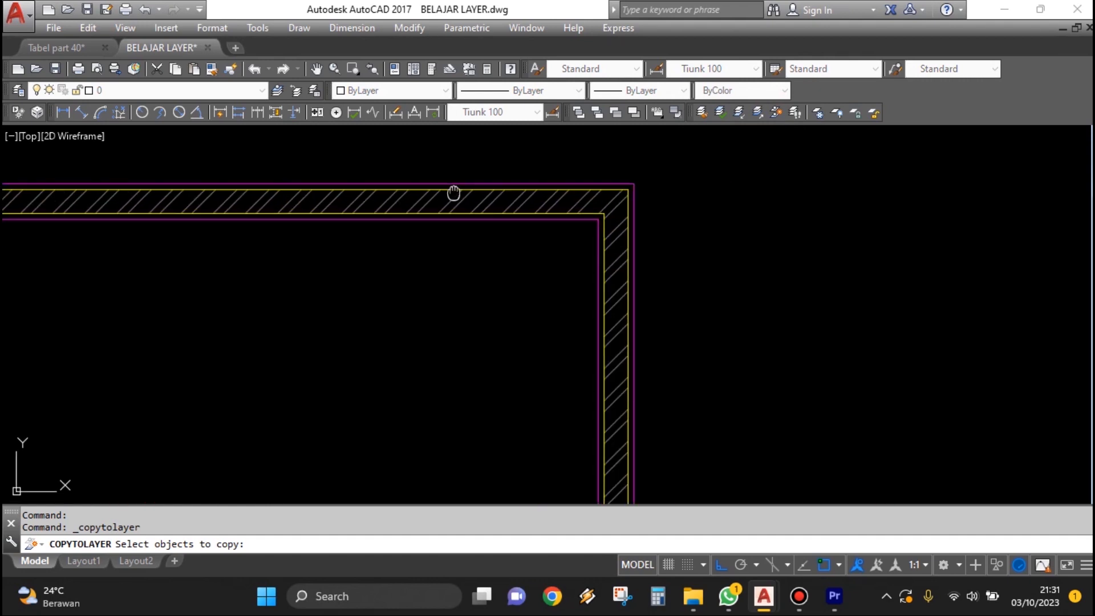
pyautogui.click(565, 168)
pyautogui.scroll(-3, 577, 188)
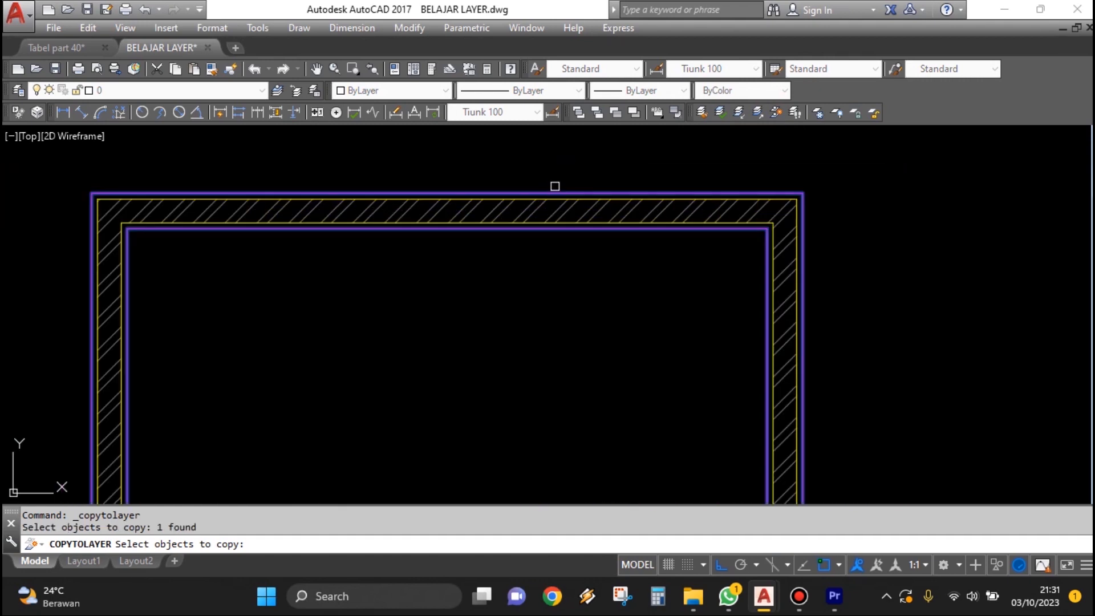
pyautogui.scroll(2, 553, 192)
pyautogui.press('Return')
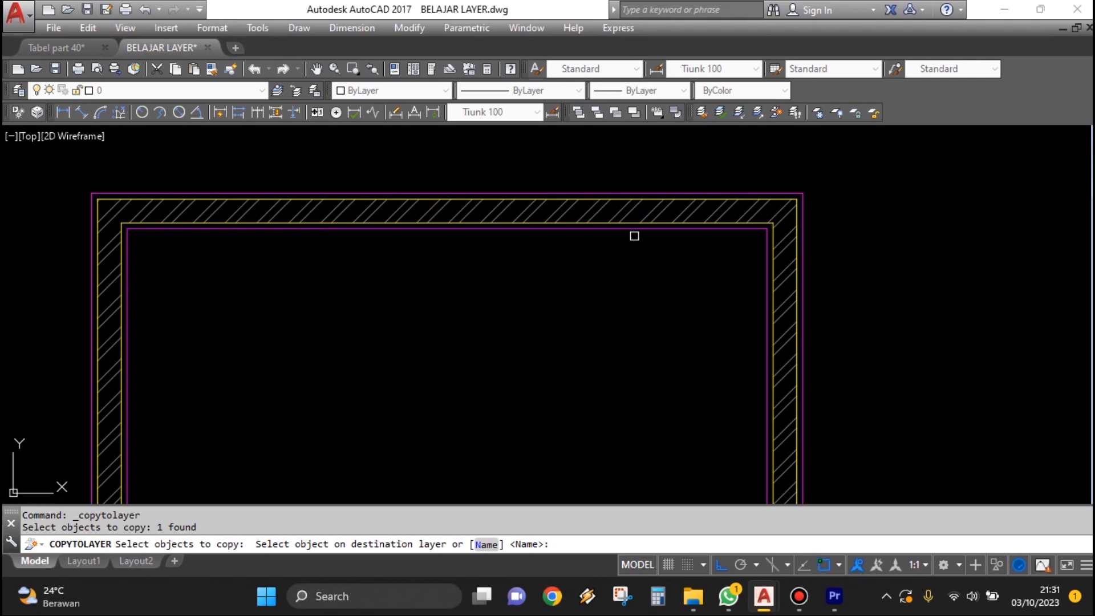
pyautogui.scroll(4, 523, 199)
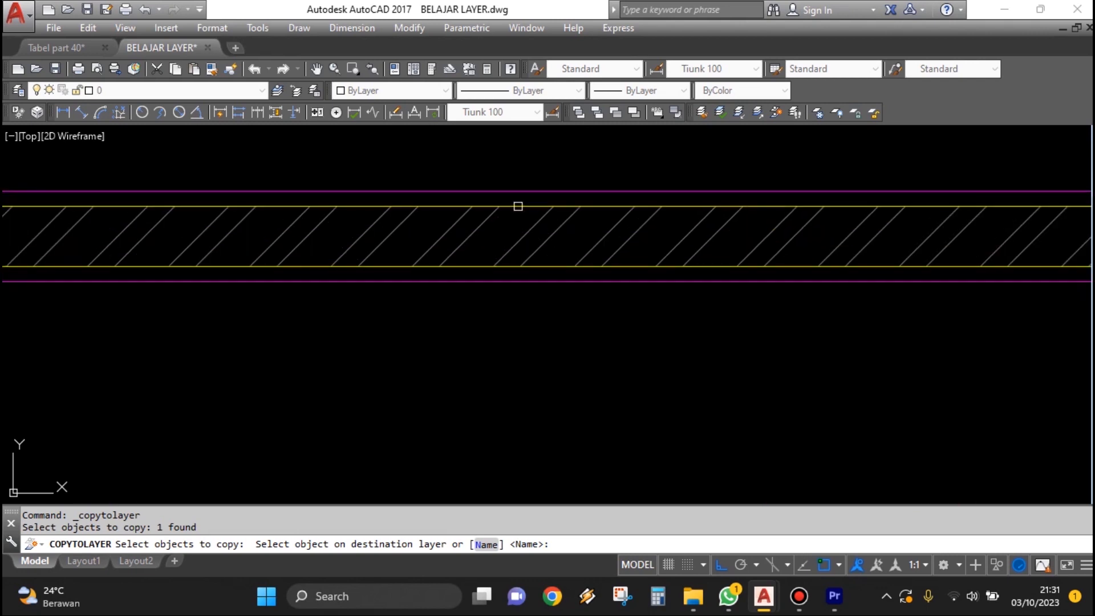
pyautogui.click(527, 205)
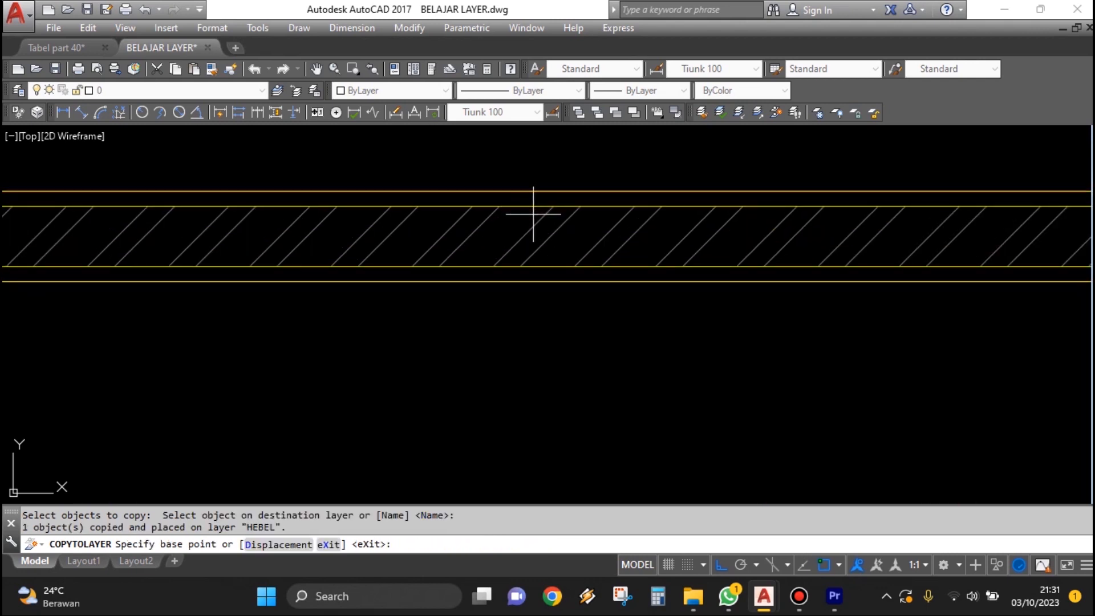
# - Place the HEBEL copy of the wall outline to the right of the original room and end the command
pyautogui.scroll(-4, 447, 214)
pyautogui.scroll(-2, 514, 195)
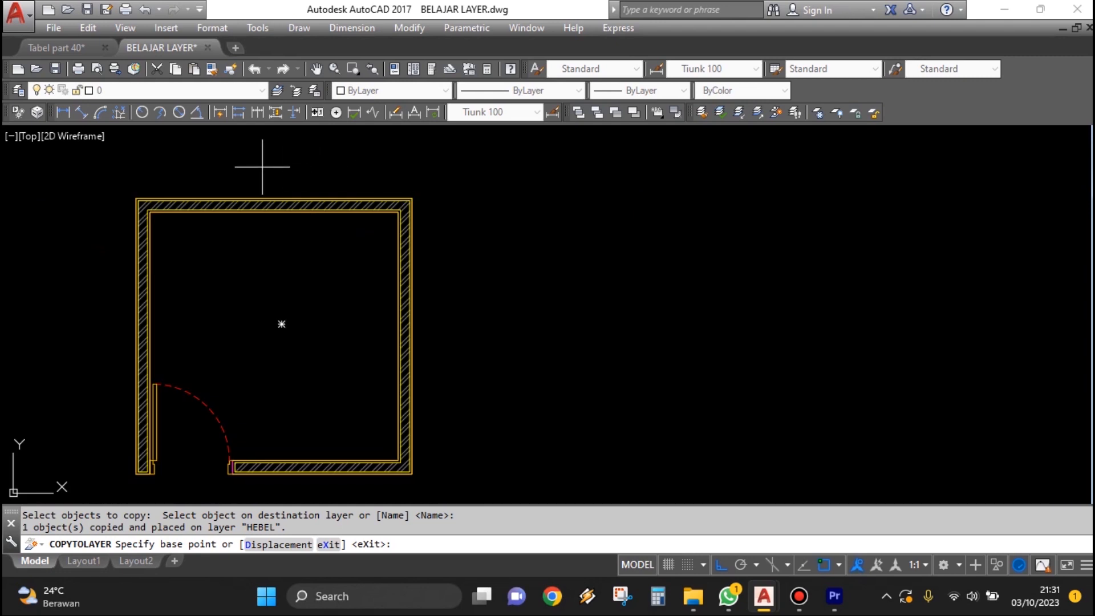
pyautogui.click(236, 167)
pyautogui.click(611, 161)
pyautogui.press('Escape')
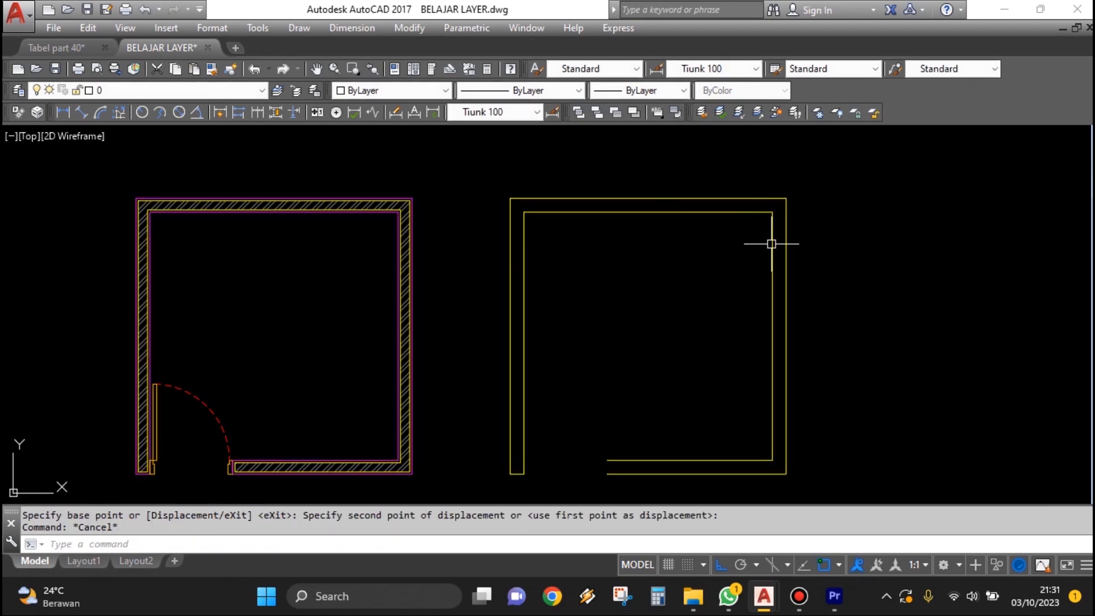
# - Select the yellow copied outline to check its layer, and compare it with the original room's walls
pyautogui.click(678, 251)
pyautogui.click(616, 183)
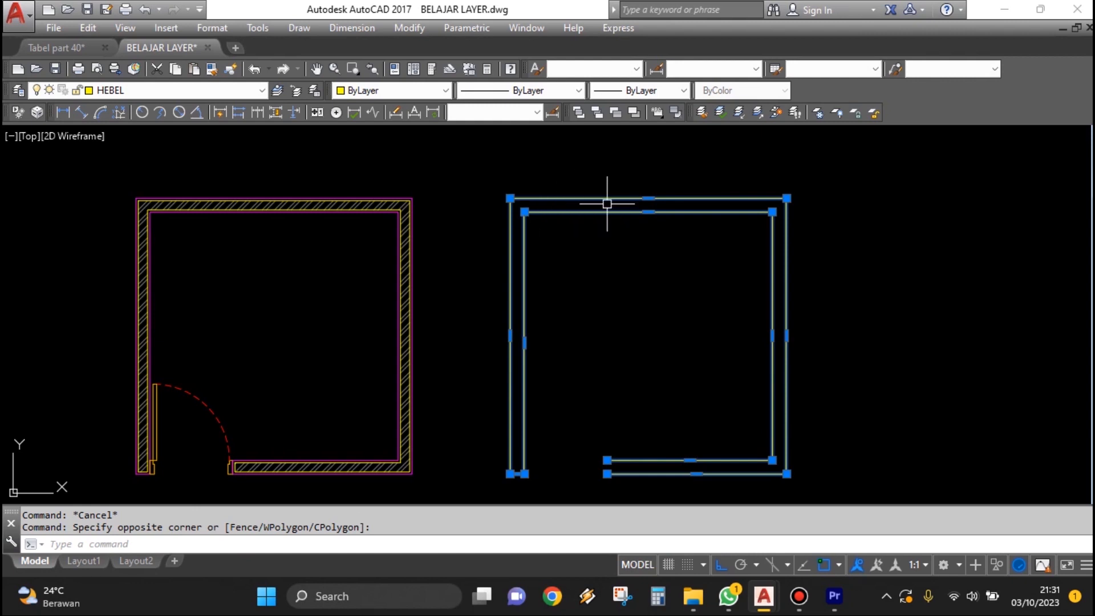
pyautogui.scroll(2, 589, 204)
pyautogui.scroll(4, 283, 195)
pyautogui.scroll(-4, 486, 188)
pyautogui.press('Escape')
pyautogui.click(657, 187)
pyautogui.scroll(4, 399, 188)
pyautogui.press('Escape')
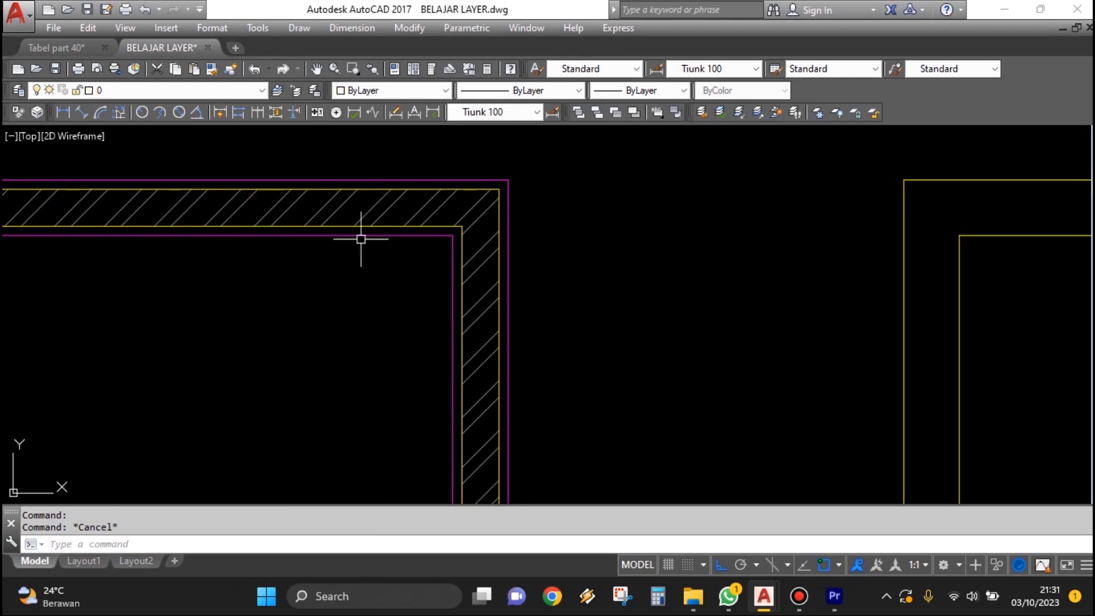
pyautogui.scroll(-6, 376, 228)
pyautogui.scroll(1, 487, 216)
pyautogui.scroll(-1, 614, 247)
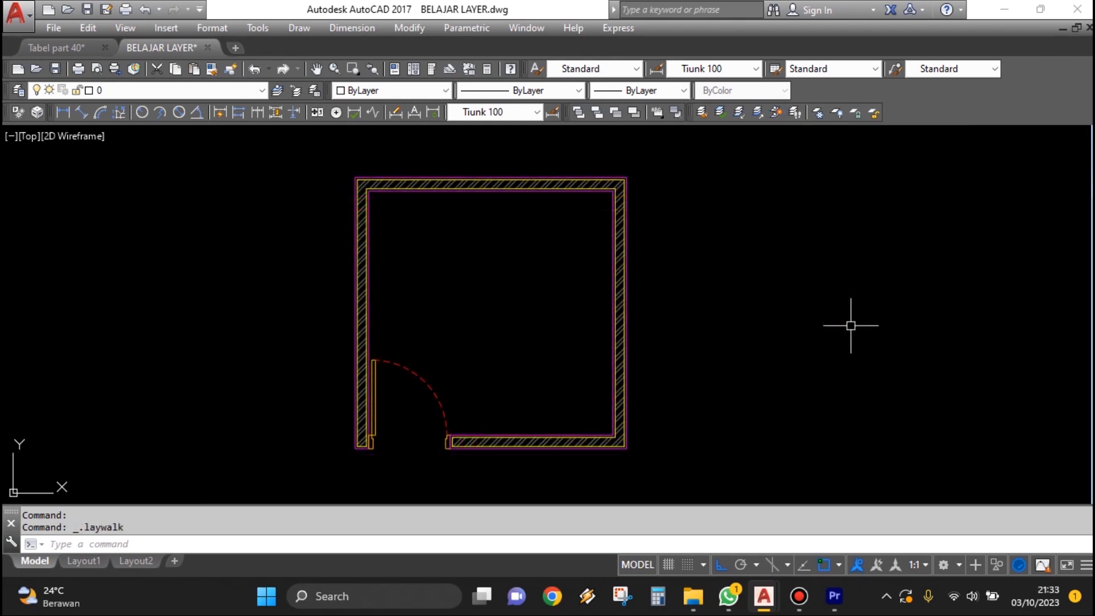
# - Open Layer Walk and display the DOOR, DINDING, HATCH and HEBEL layers one at a time
pyautogui.click(793, 112)
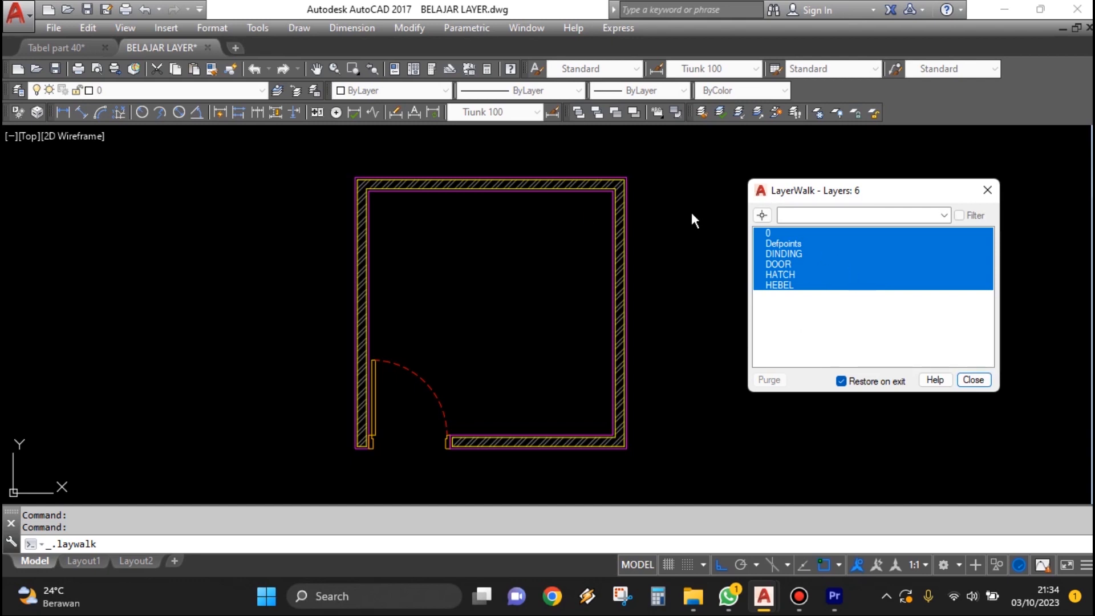
pyautogui.click(790, 264)
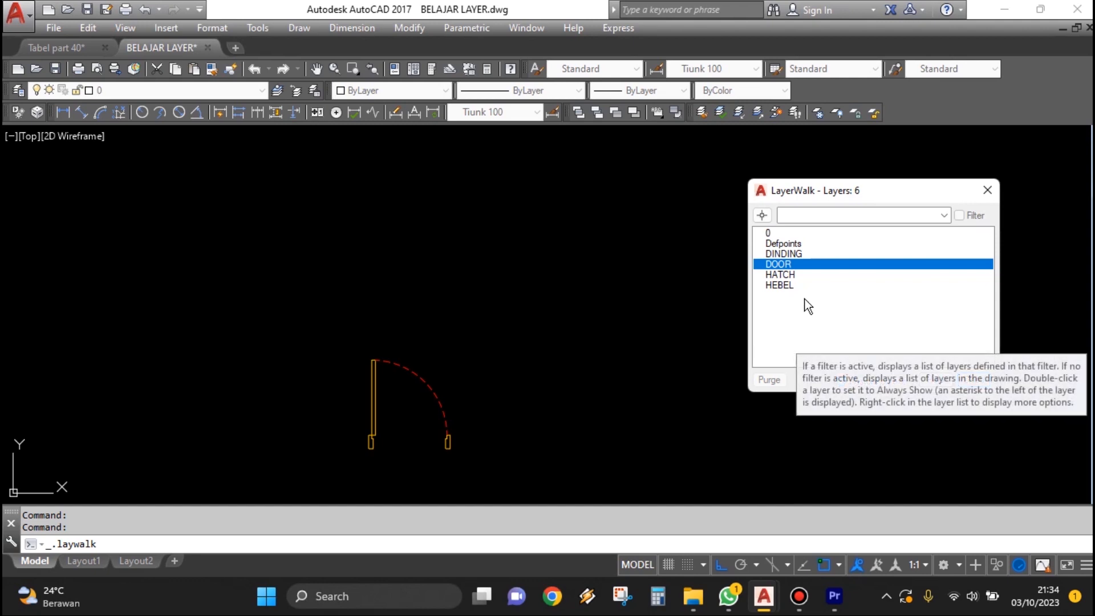
pyautogui.click(794, 255)
pyautogui.click(785, 263)
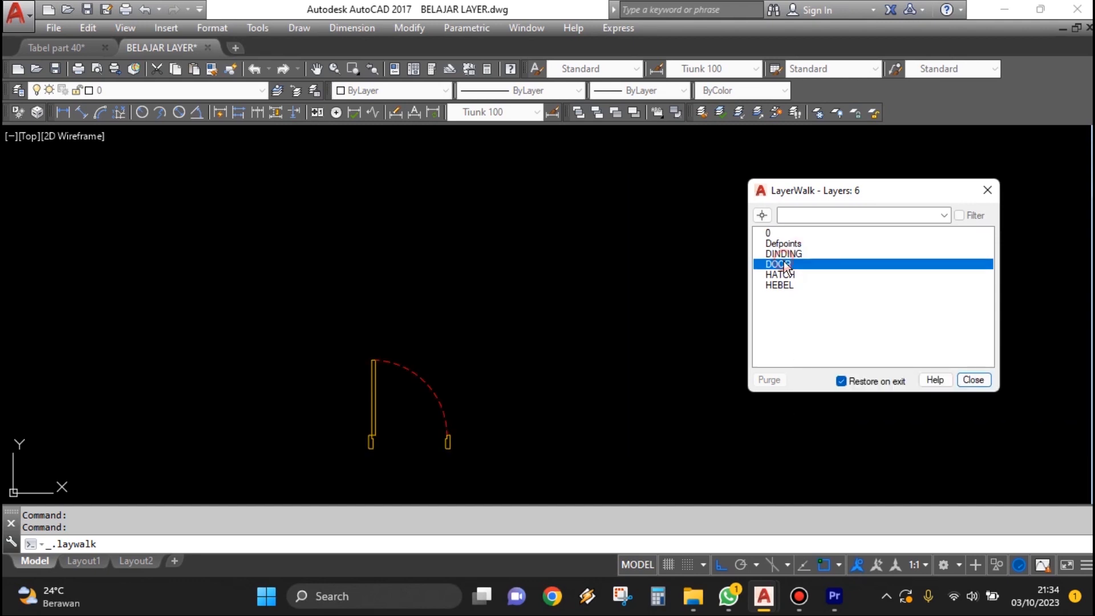
pyautogui.click(781, 274)
pyautogui.click(782, 285)
pyautogui.click(779, 274)
pyautogui.click(781, 264)
pyautogui.click(783, 254)
pyautogui.click(784, 265)
# - Display the DINDING, DOOR and HEBEL layers together in Layer Walk
pyautogui.click(787, 255)
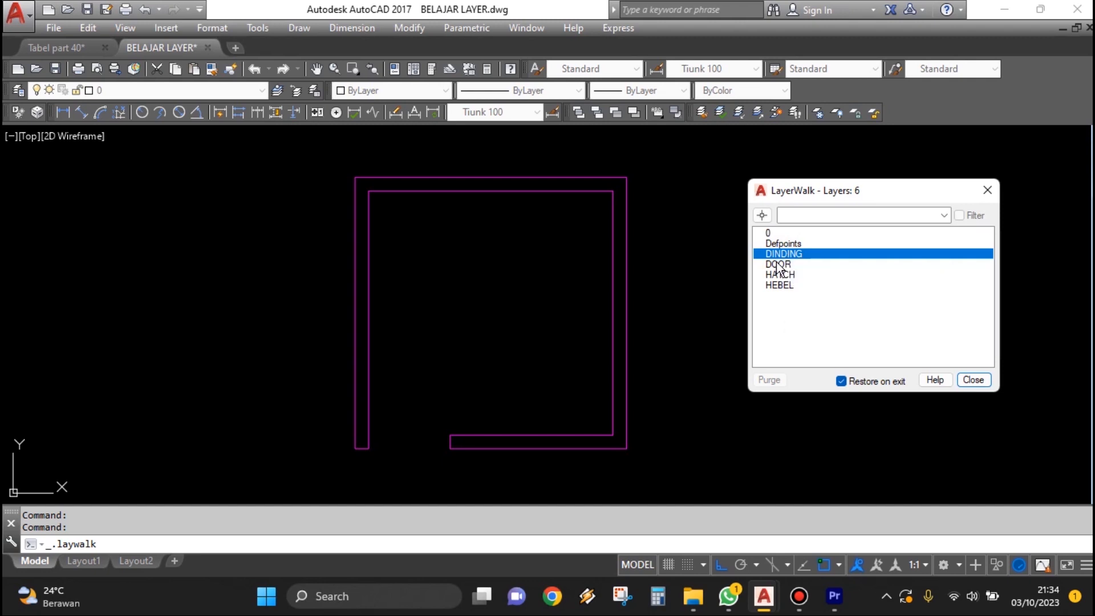
pyautogui.keyDown('ctrl'); pyautogui.click(778, 265); pyautogui.keyUp('ctrl')
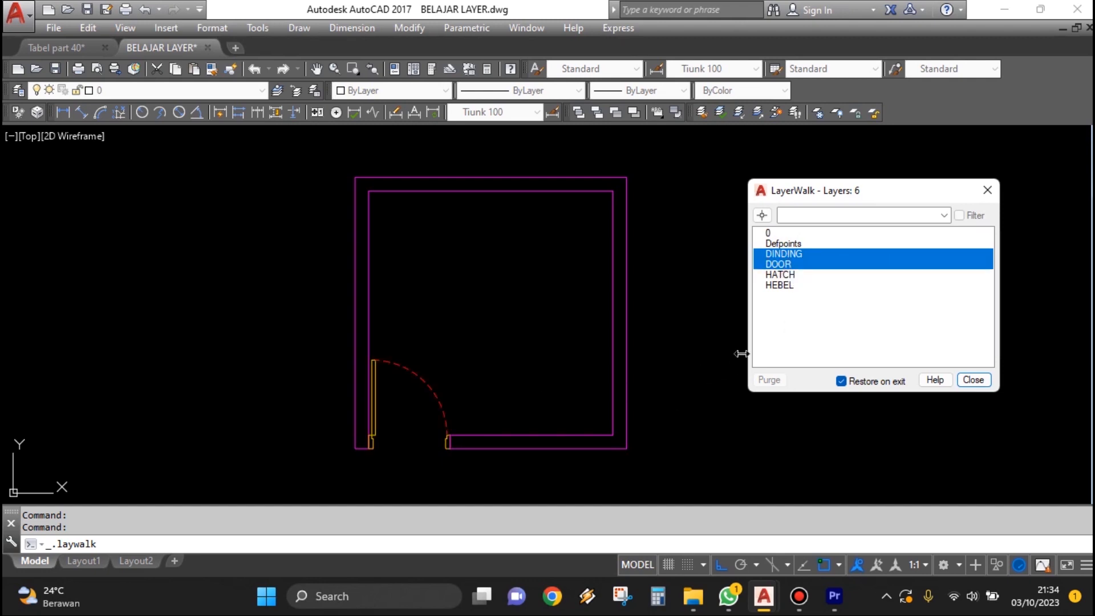
pyautogui.keyDown('ctrl'); pyautogui.click(782, 287); pyautogui.keyUp('ctrl')
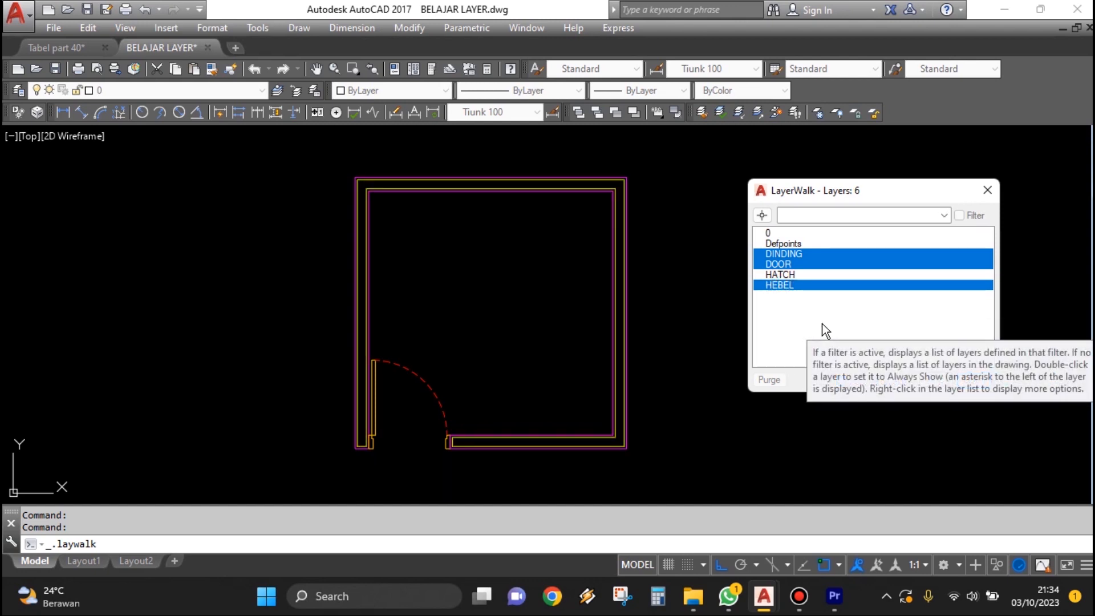
# - Step down and back up through single layers in Layer Walk starting from DINDING, and close it with Restore on exit enabled
pyautogui.click(843, 345)
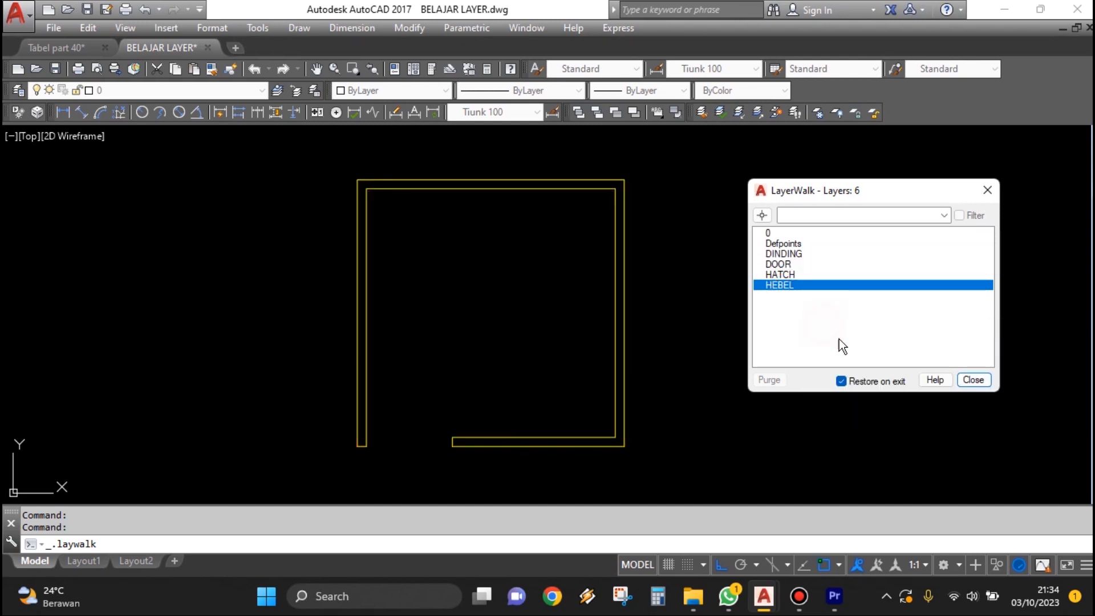
pyautogui.click(787, 254)
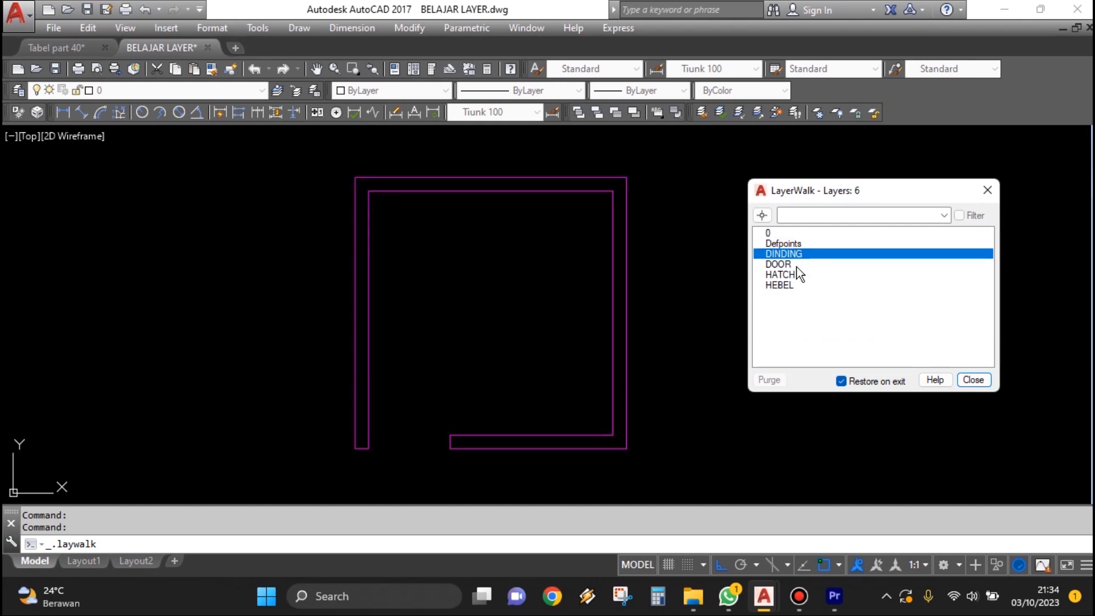
pyautogui.press('Down')
pyautogui.press('Down')
pyautogui.press('Down')
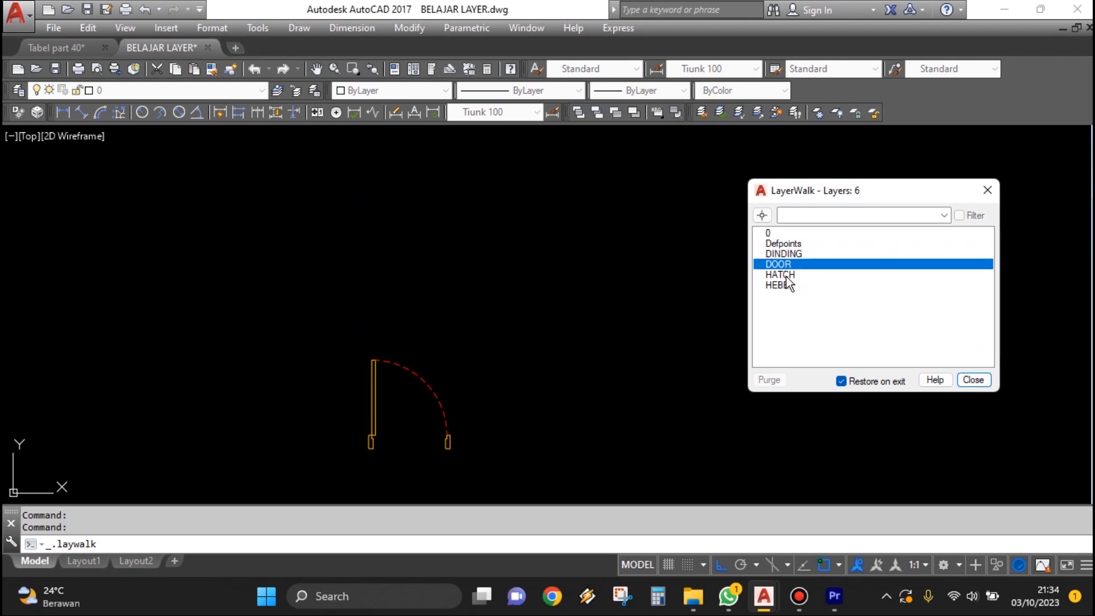
pyautogui.press('Up')
pyautogui.press('Up')
pyautogui.press('Up')
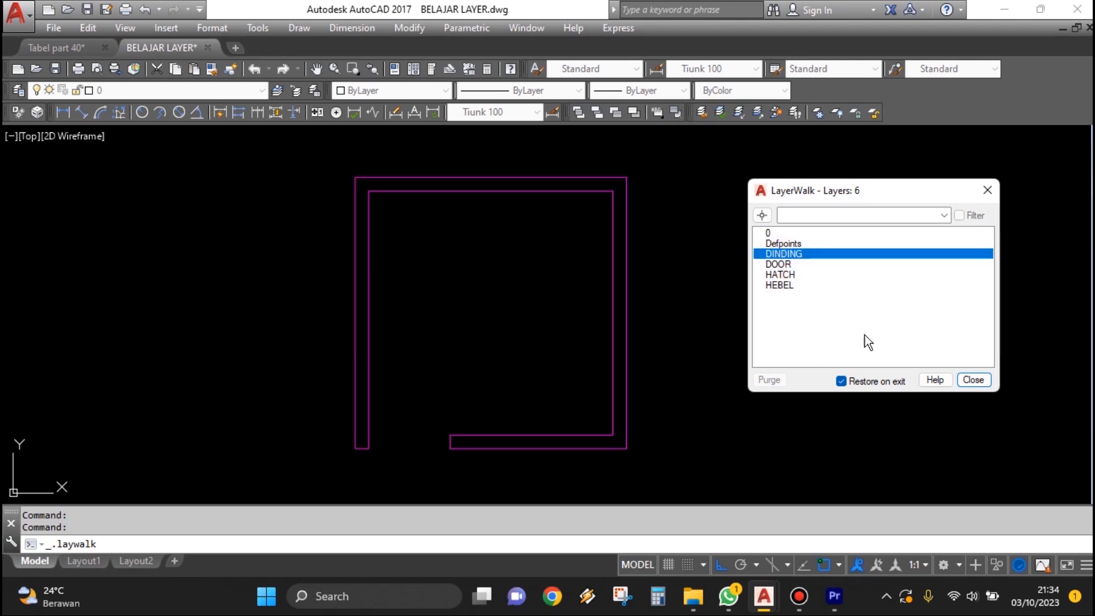
pyautogui.click(988, 190)
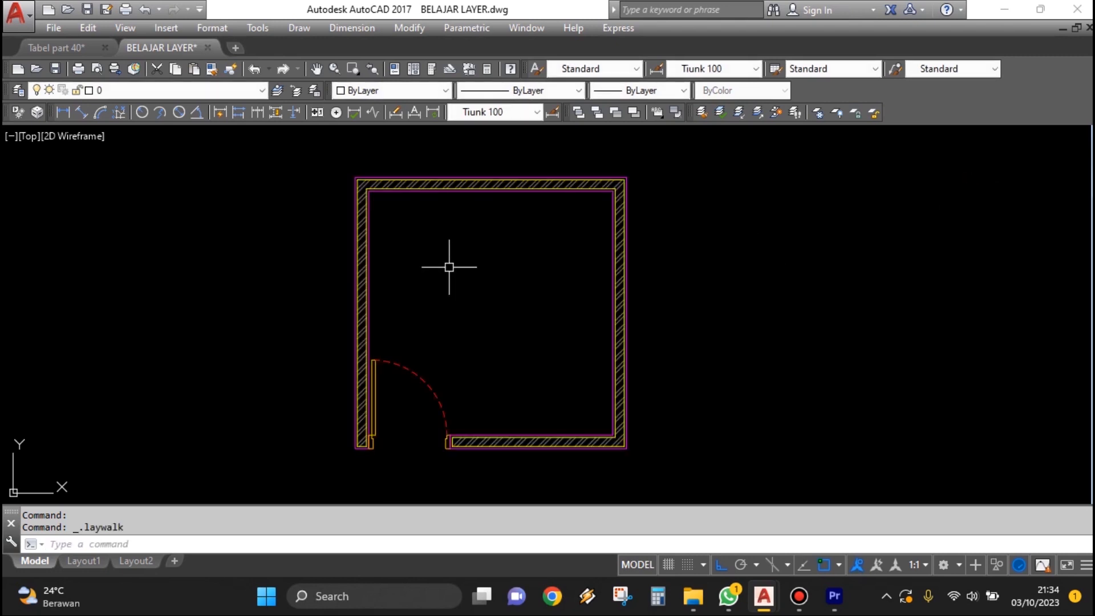
pyautogui.moveTo(709, 296); pyautogui.dragTo(758, 301, button='middle')
pyautogui.scroll(2, 758, 301)
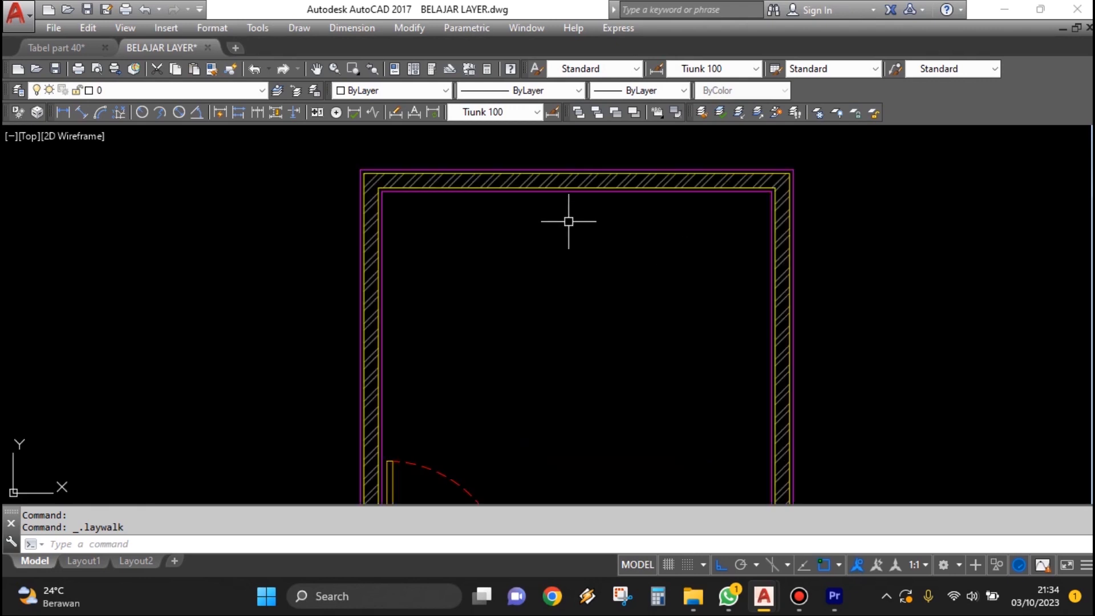
# - Isolate the layers of the dashed door swing and the magenta wall outline with Layer Isolate
pyautogui.moveTo(602, 247); pyautogui.dragTo(617, 220, button='middle')
pyautogui.scroll(-2, 617, 220)
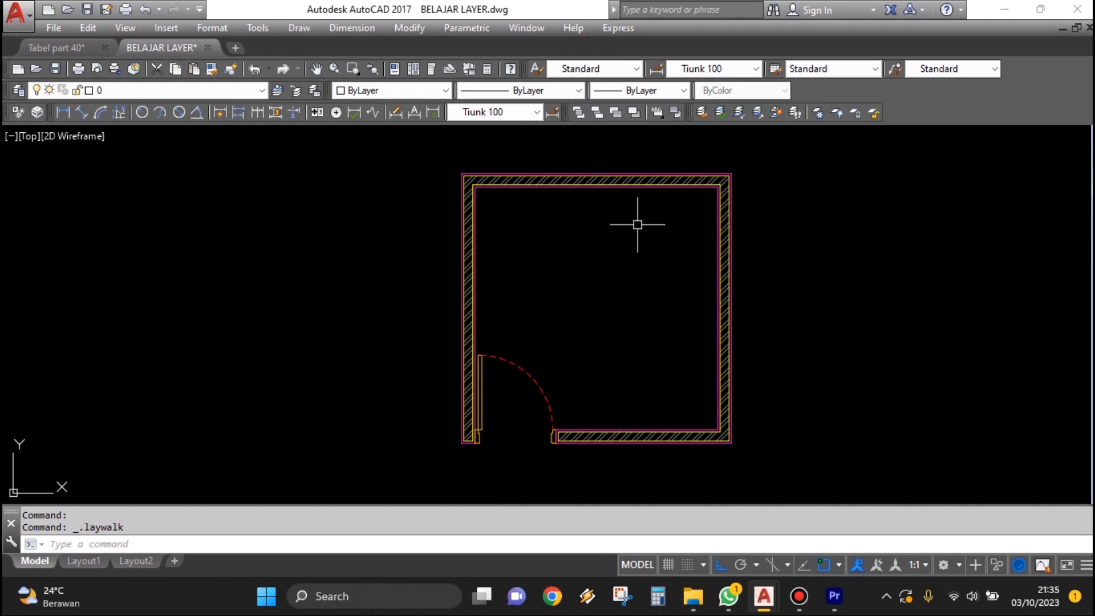
pyautogui.scroll(3, 736, 127)
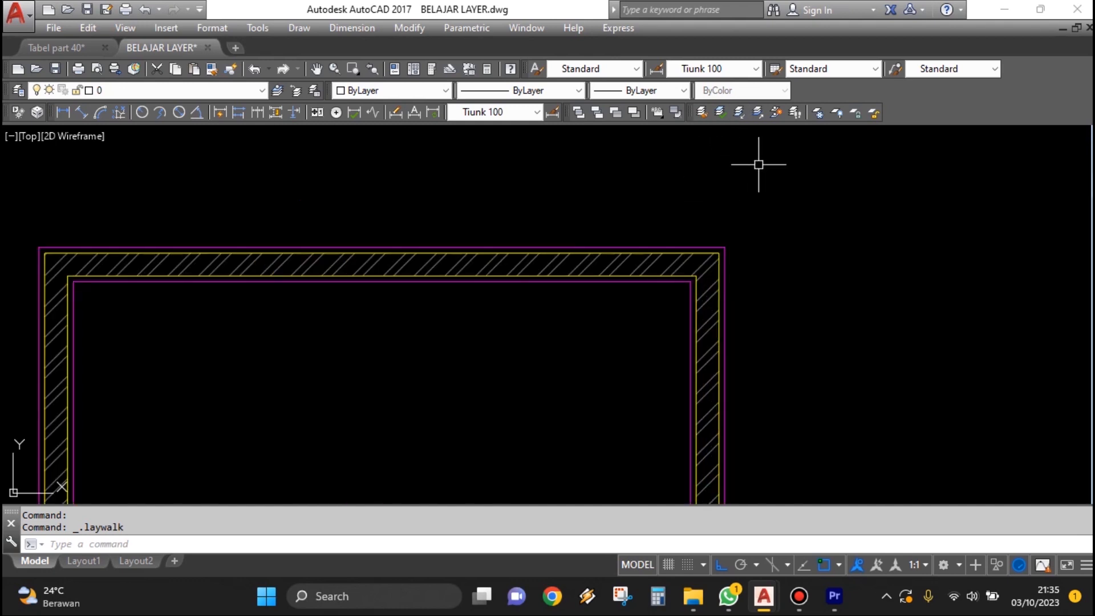
pyautogui.click(744, 115)
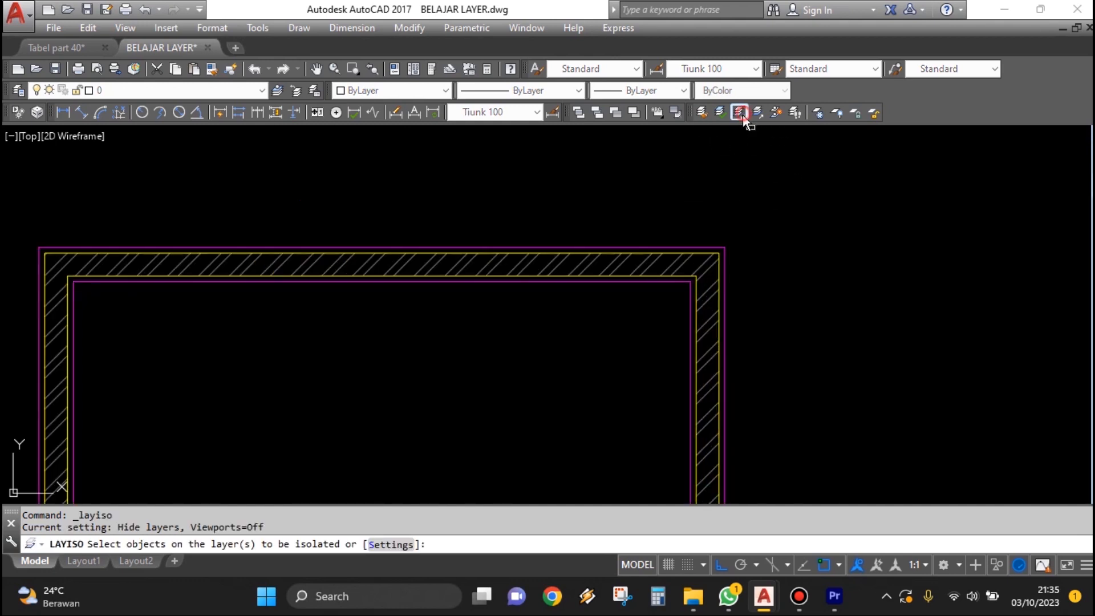
pyautogui.scroll(-4, 748, 200)
pyautogui.scroll(2, 630, 312)
pyautogui.moveTo(681, 263); pyautogui.dragTo(569, 340, button='middle')
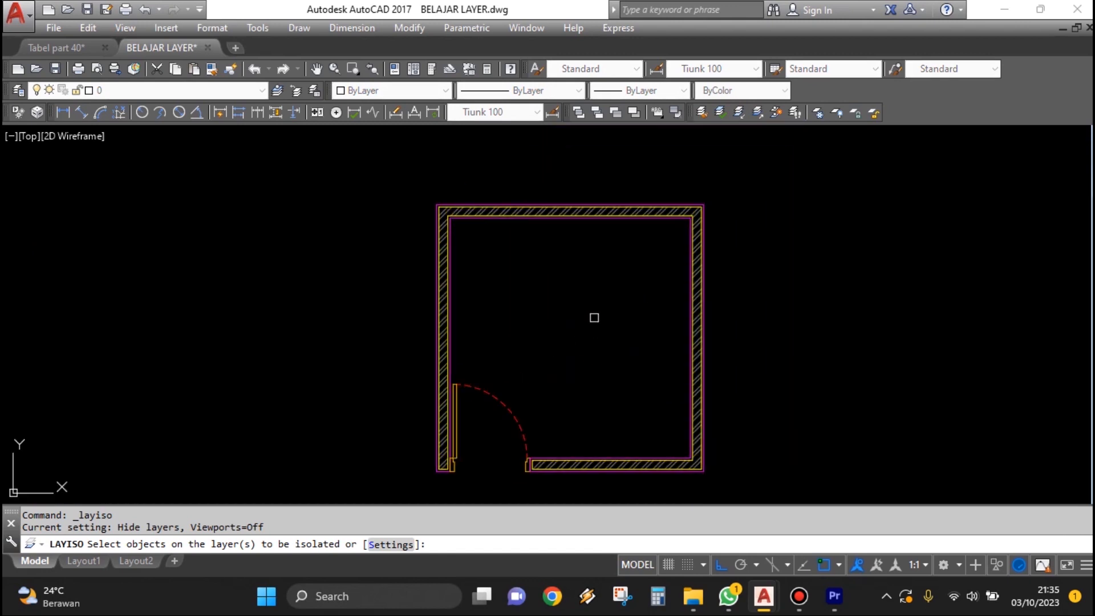
pyautogui.moveTo(586, 384); pyautogui.dragTo(567, 357, button='middle')
pyautogui.scroll(2, 469, 411)
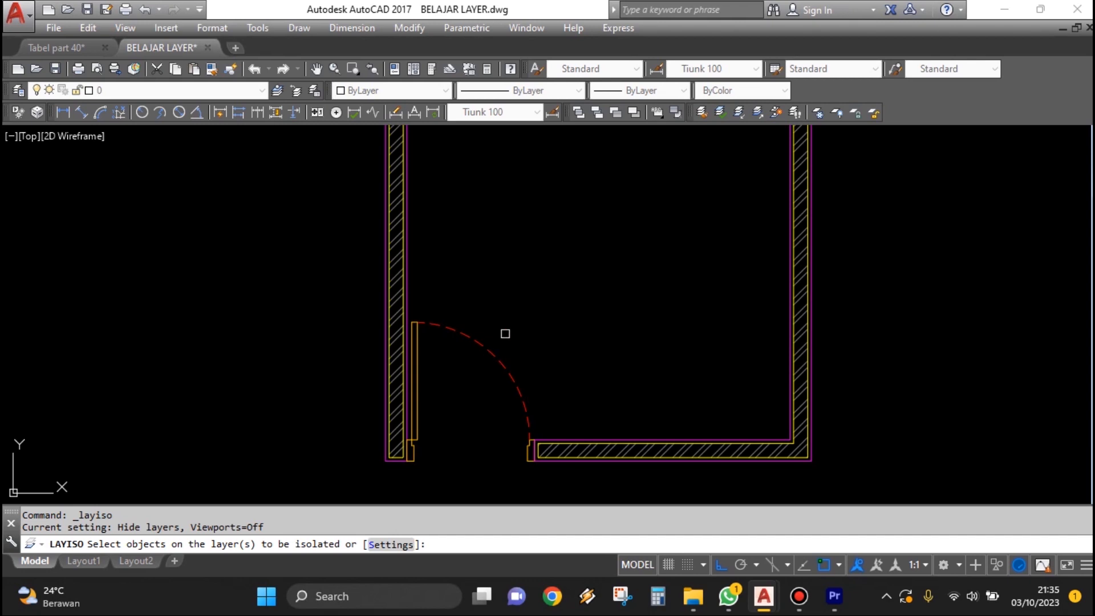
pyautogui.click(513, 325)
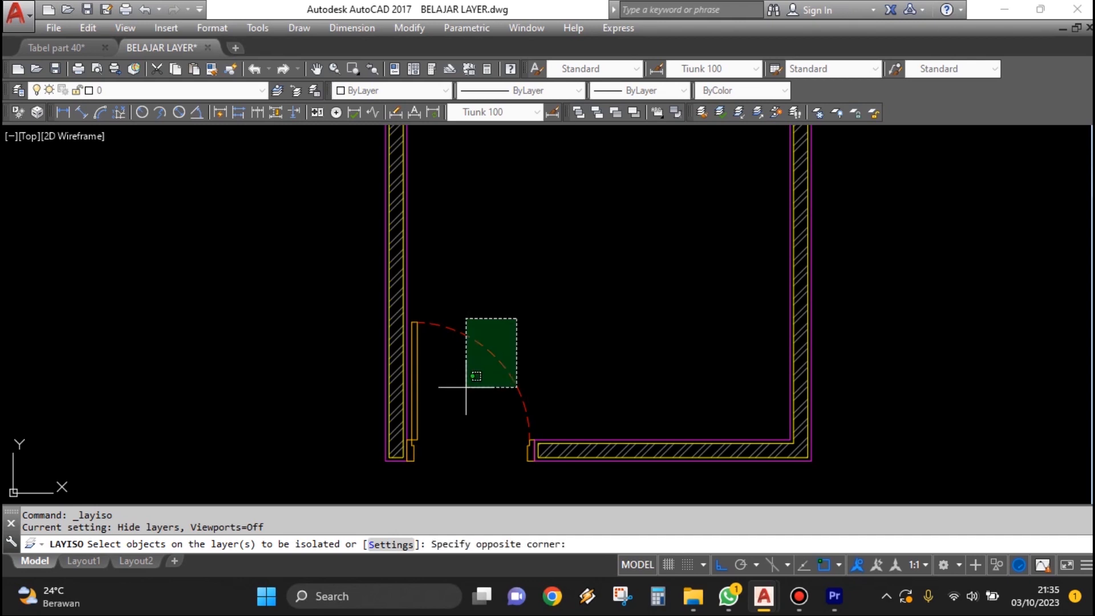
pyautogui.click(448, 414)
pyautogui.scroll(4, 379, 362)
pyautogui.click(384, 334)
pyautogui.scroll(-8, 420, 364)
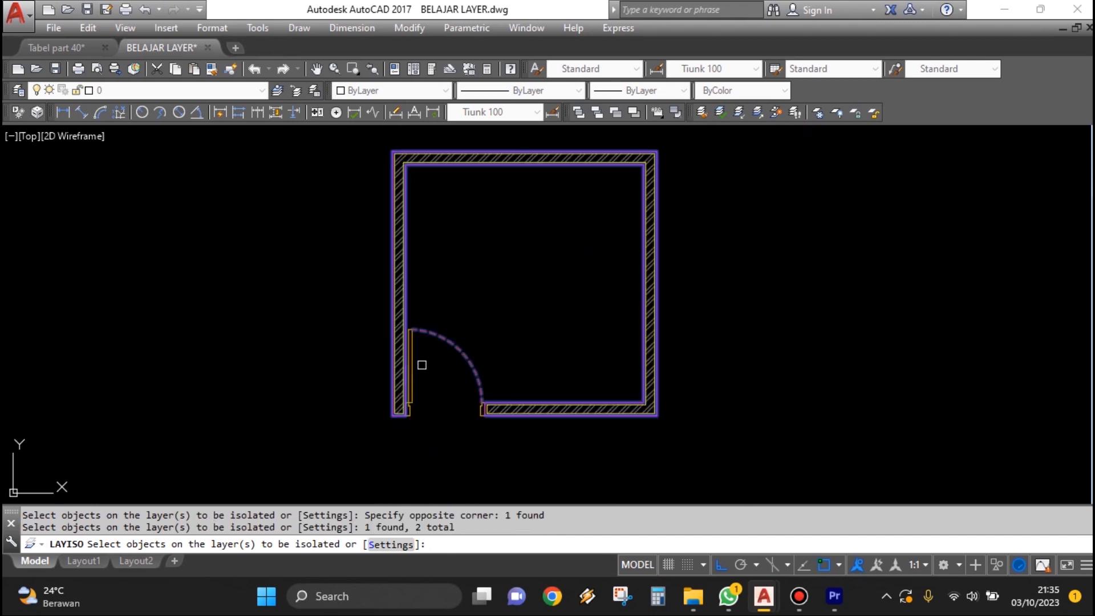
pyautogui.press('Return')
# - Turn all layers back on with the LAYON command
pyautogui.scroll(2, 423, 364)
pyautogui.scroll(2, 472, 354)
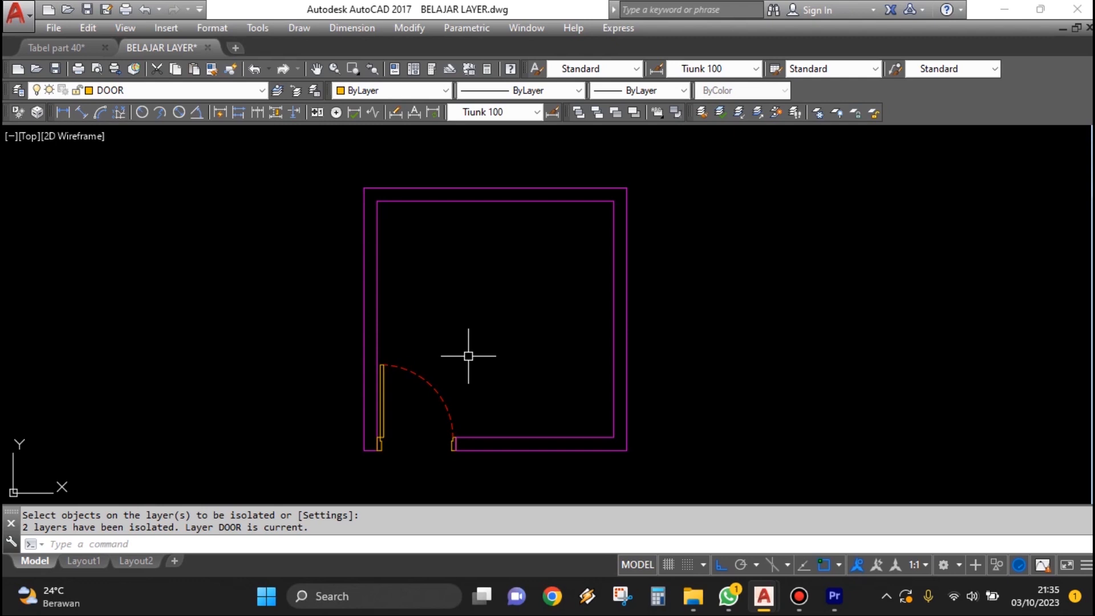
pyautogui.write('LAYON')
pyautogui.press('Return')
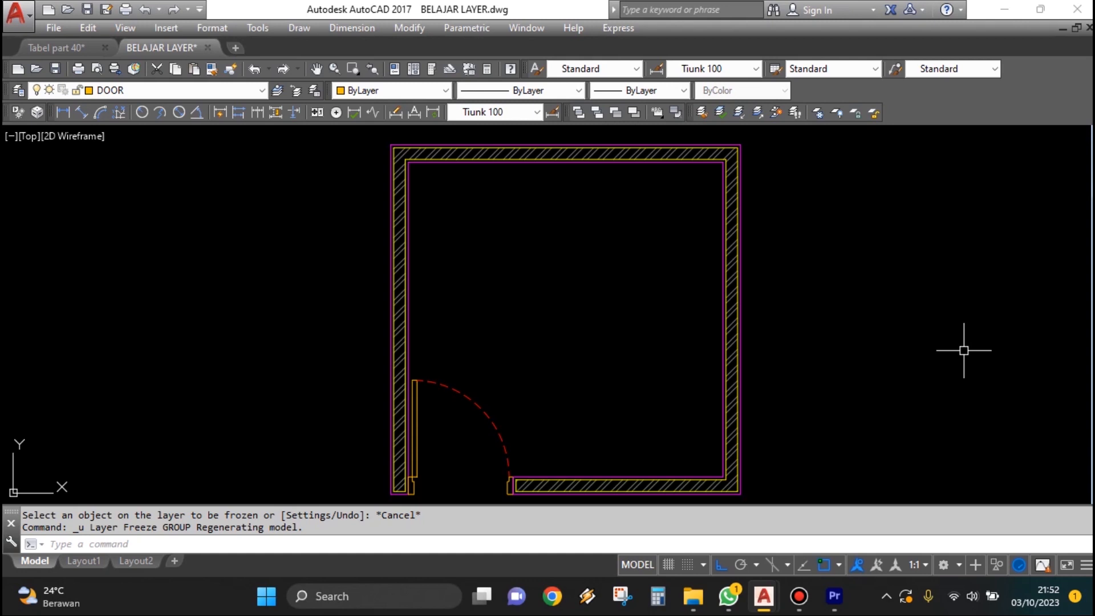
# - Freeze the DINDING layer by picking the room's magenta outer wall outline with Layer Freeze
pyautogui.click(814, 113)
pyautogui.scroll(2, 698, 146)
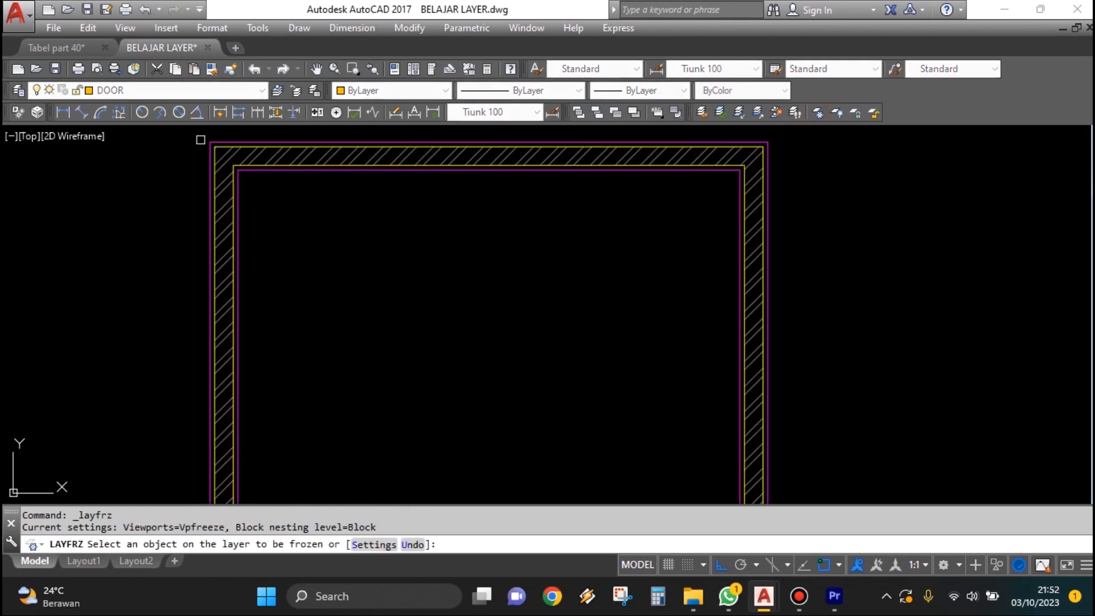
pyautogui.moveTo(454, 191); pyautogui.dragTo(479, 216, button='middle')
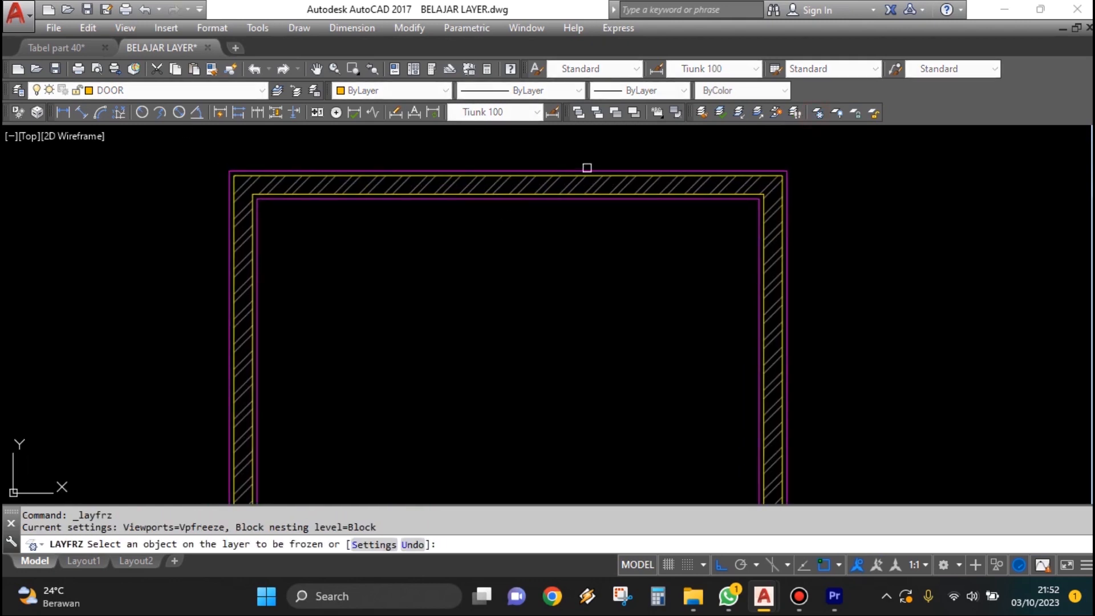
pyautogui.click(587, 169)
pyautogui.scroll(-3, 734, 215)
pyautogui.scroll(2, 779, 248)
pyautogui.press('Return')
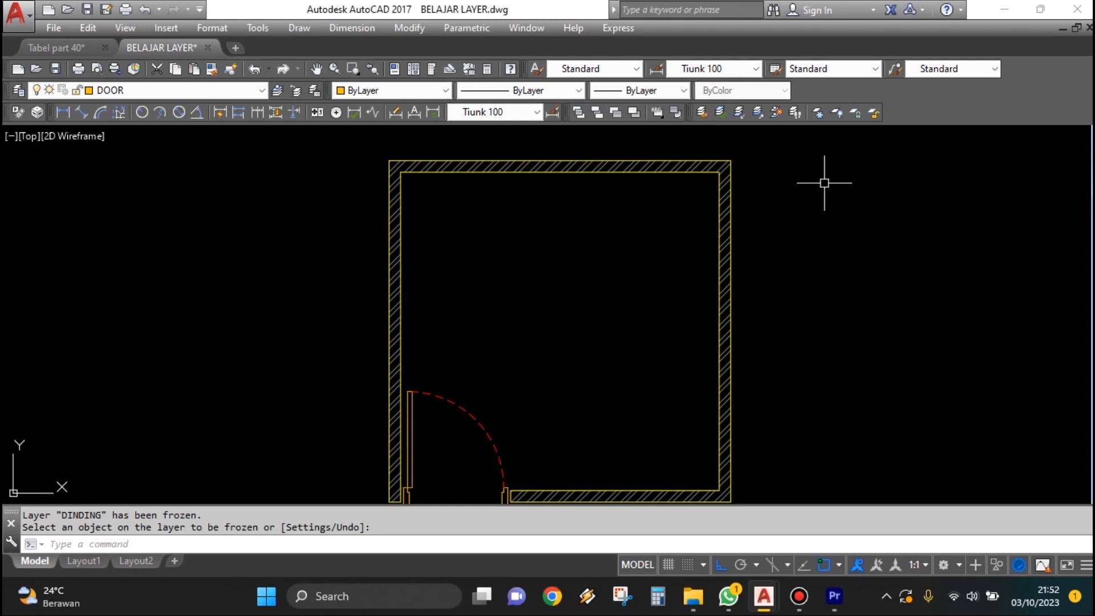
pyautogui.moveTo(824, 184); pyautogui.dragTo(827, 177, button='middle')
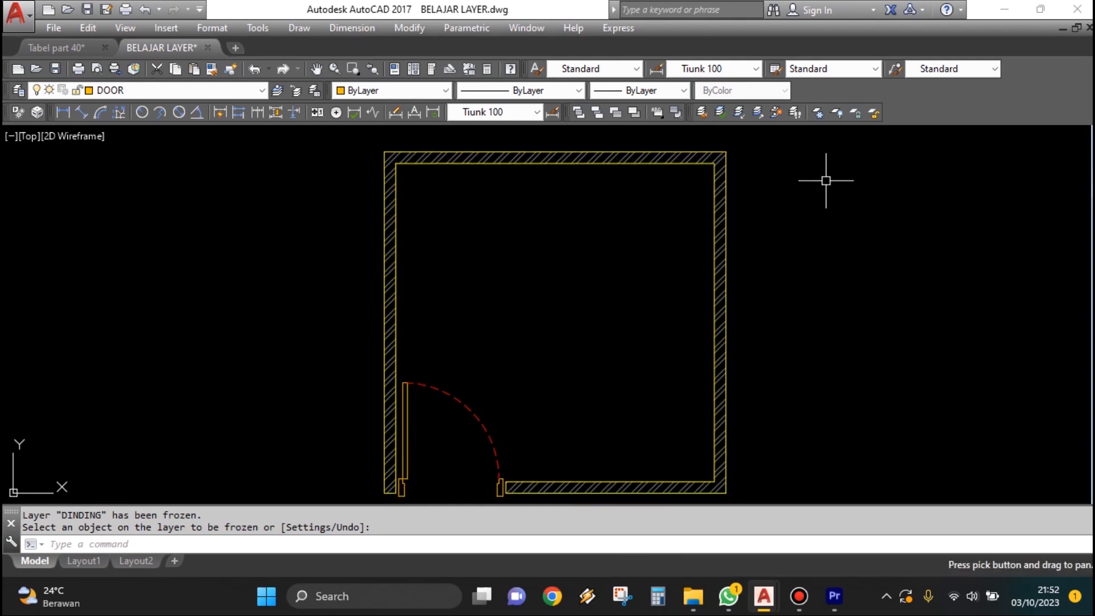
pyautogui.click(837, 113)
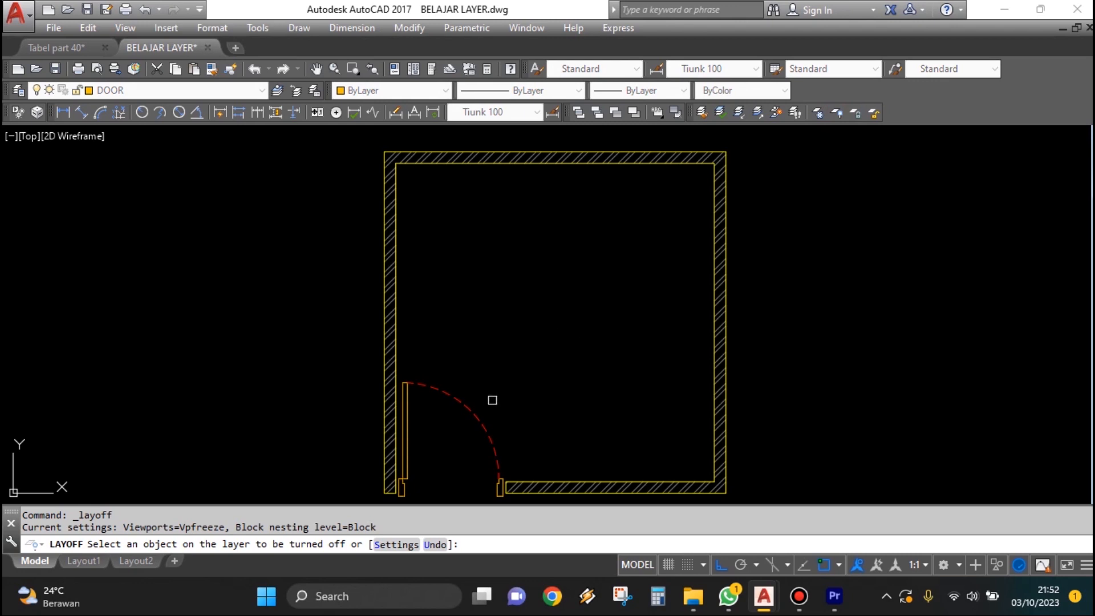
pyautogui.click(450, 398)
pyautogui.press('Escape')
pyautogui.press('Escape')
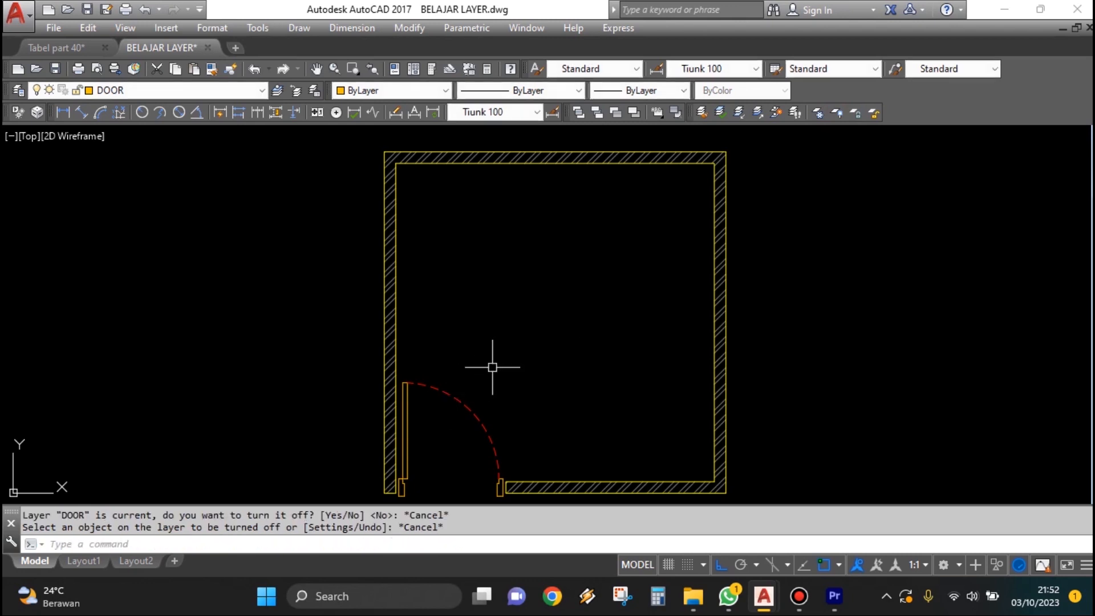
# - Turn off the HEBEL layer by picking the yellow inner line of the upper wall with Layer Off
pyautogui.click(839, 114)
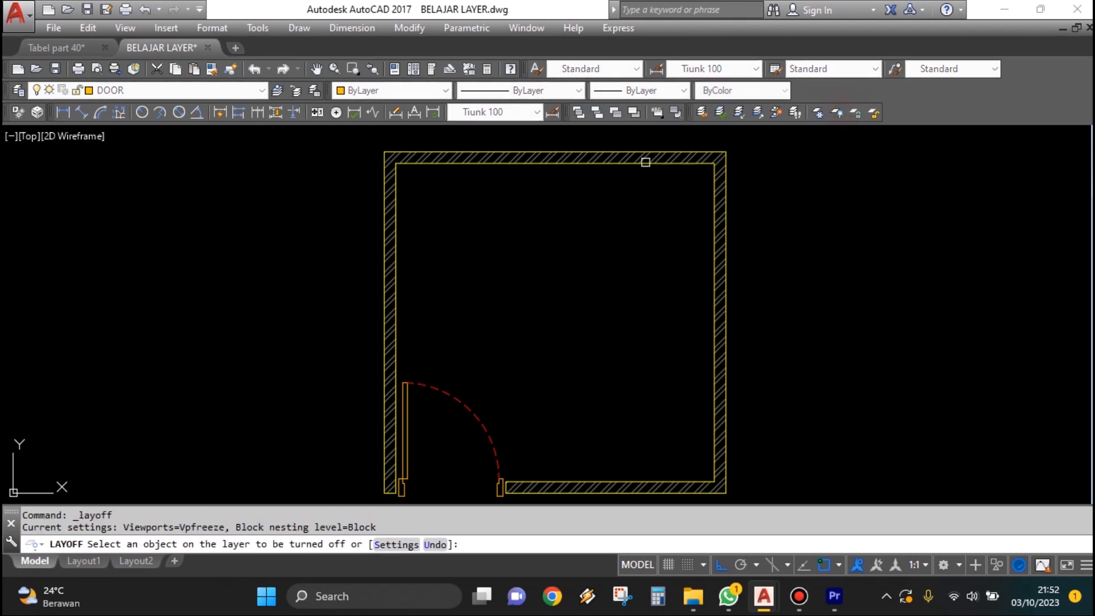
pyautogui.click(627, 164)
pyautogui.press('Return')
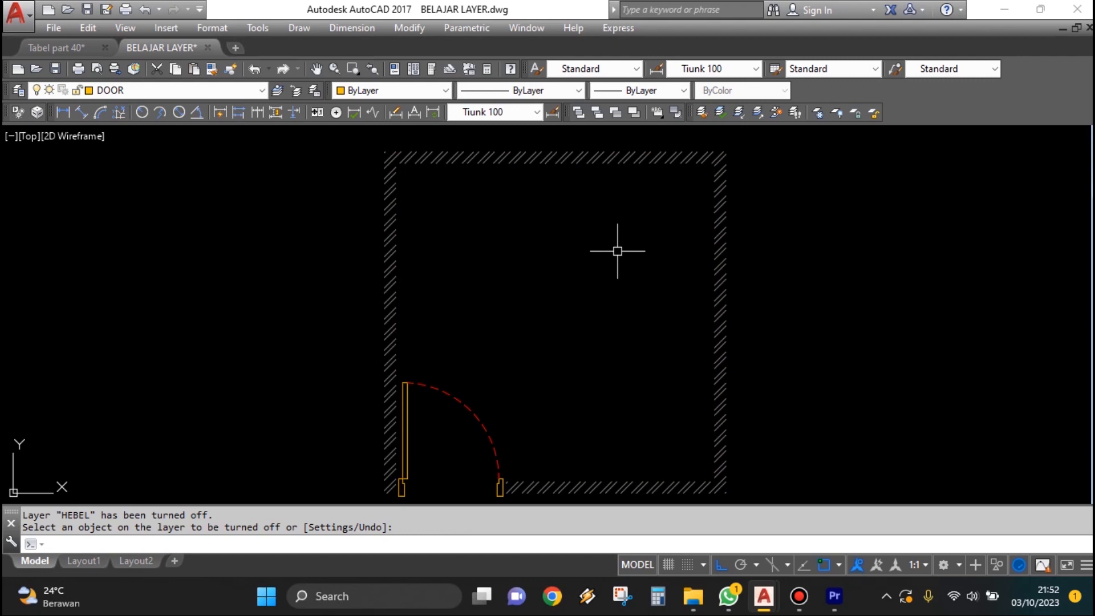
# - Turn all layers on with LAYON and thaw all layers with LAYTHW
pyautogui.write('LAYON')
pyautogui.press('Return')
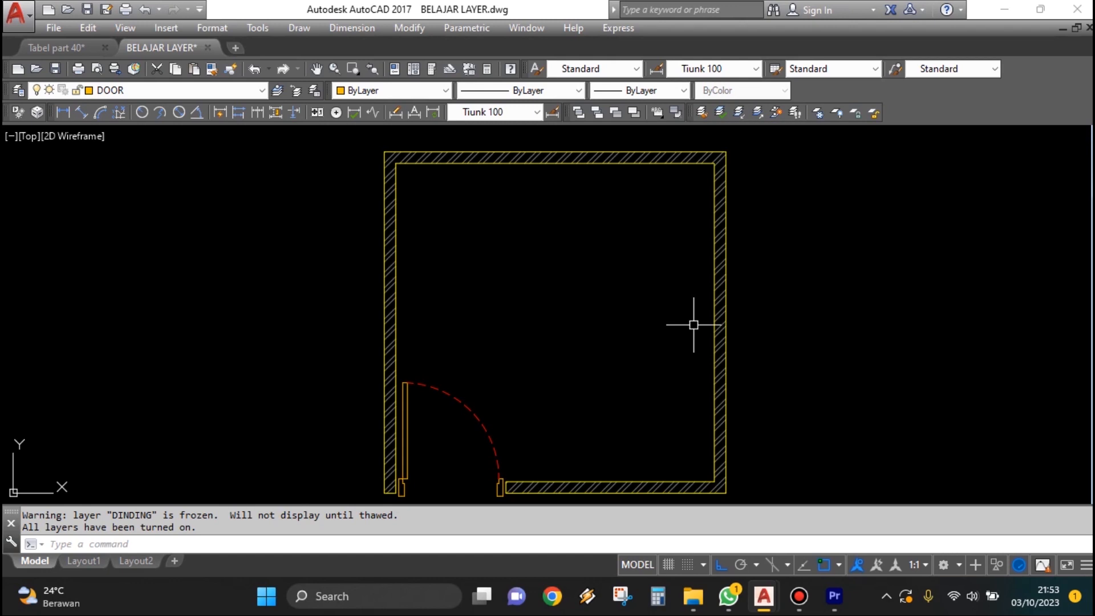
pyautogui.write('LAYTHW')
pyautogui.press('Return')
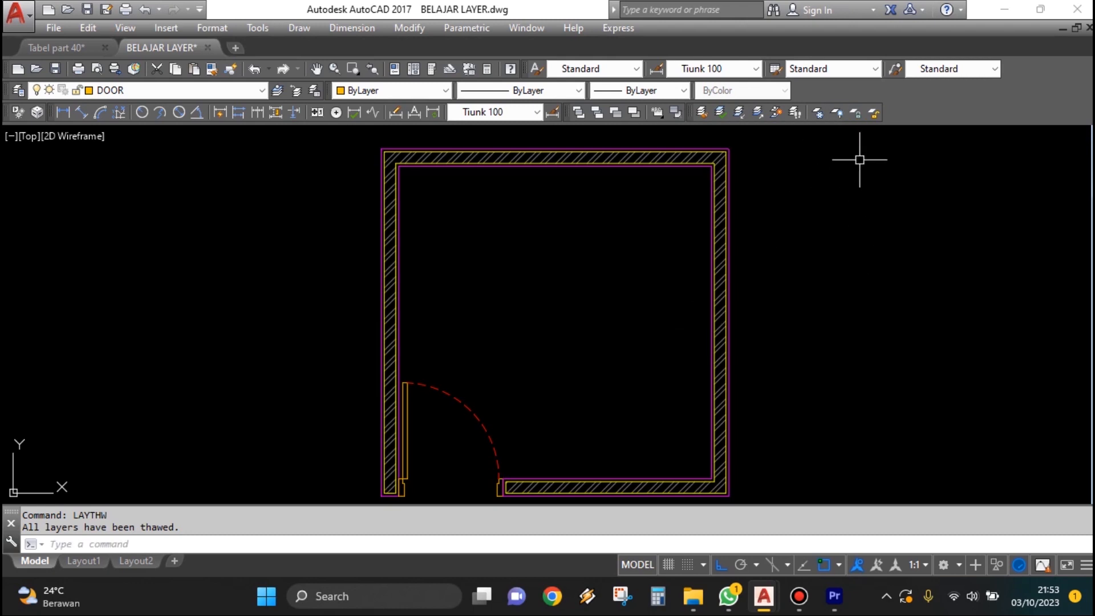
# - Lock the DINDING layer by picking the magenta outer outline, and select the inner magenta outline to test the lock
pyautogui.click(855, 112)
pyautogui.scroll(5, 656, 149)
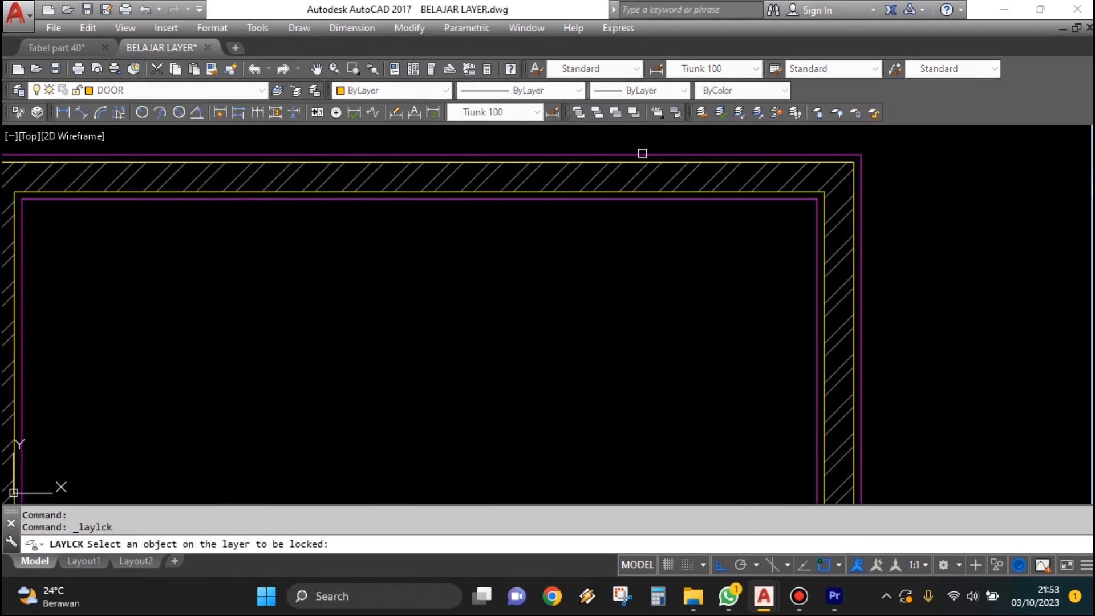
pyautogui.click(643, 155)
pyautogui.scroll(-2, 571, 191)
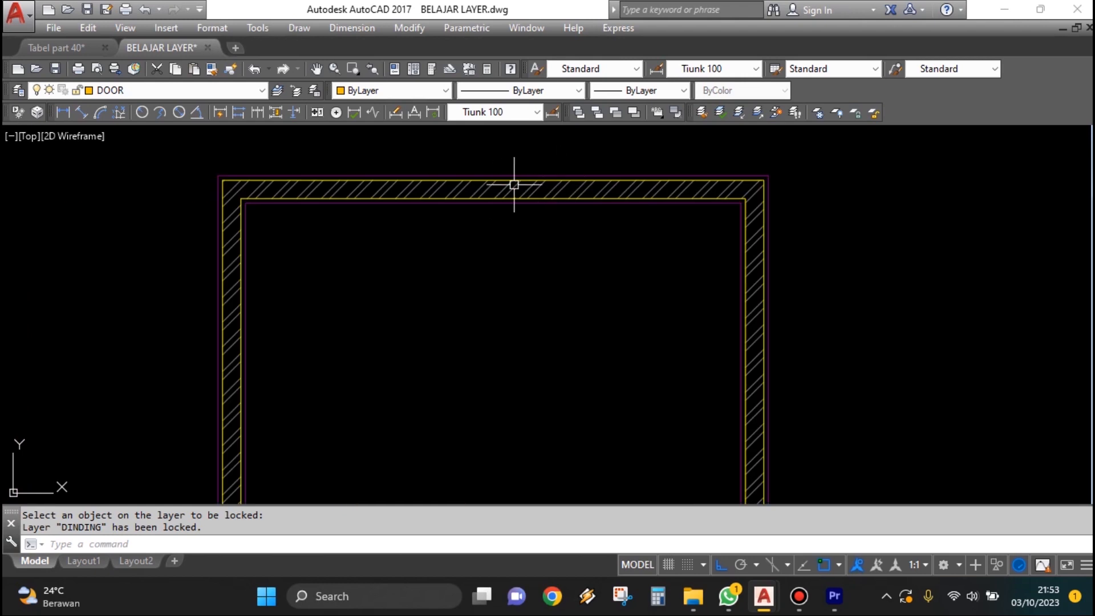
pyautogui.scroll(-3, 525, 188)
pyautogui.scroll(5, 558, 197)
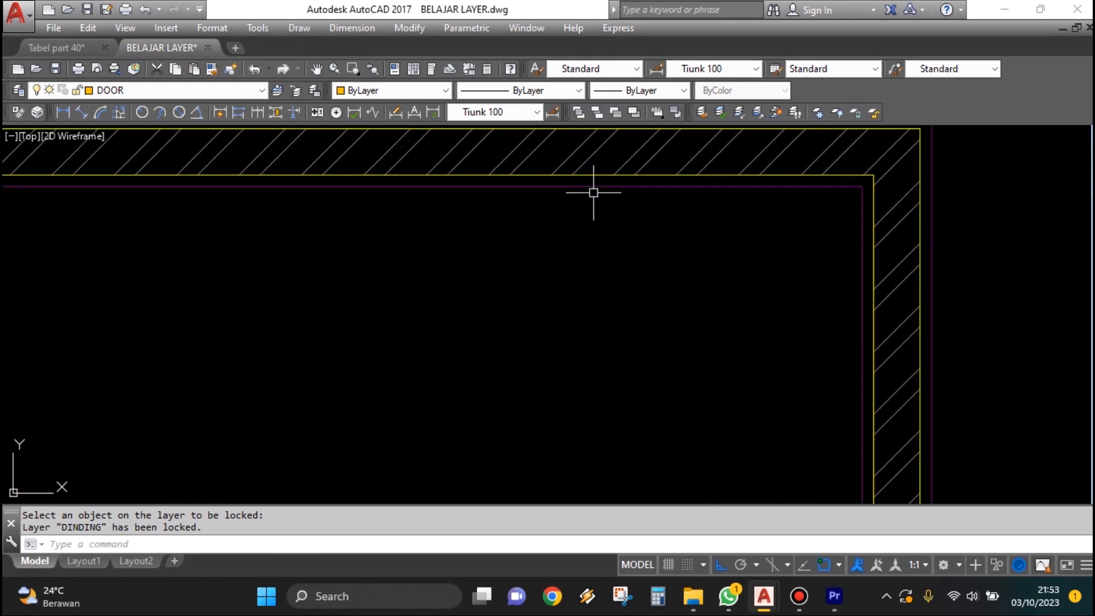
pyautogui.click(599, 186)
pyautogui.press('Escape')
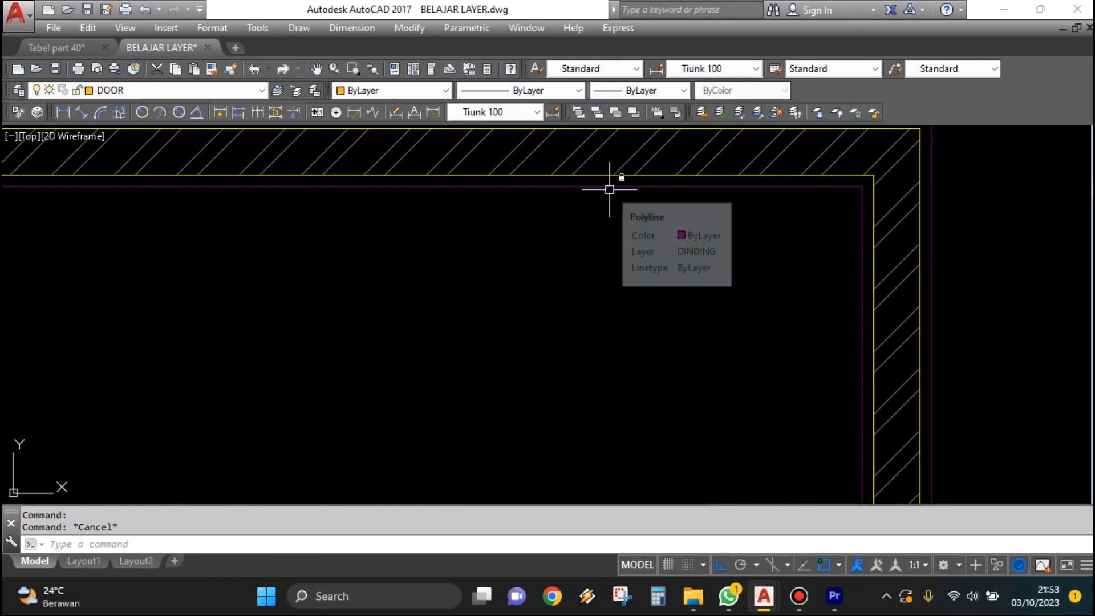
# - Erase the whole room with a crossing selection to test which objects the locked DINDING layer protects
pyautogui.scroll(-6, 494, 210)
pyautogui.write('e')
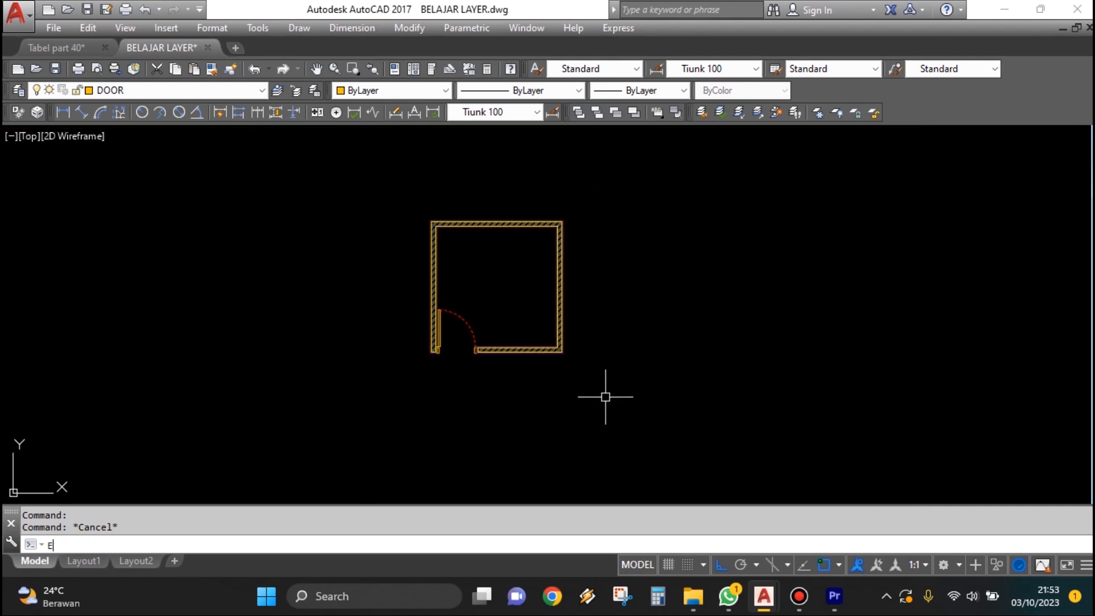
pyautogui.press('Return')
pyautogui.click(644, 406)
pyautogui.click(359, 167)
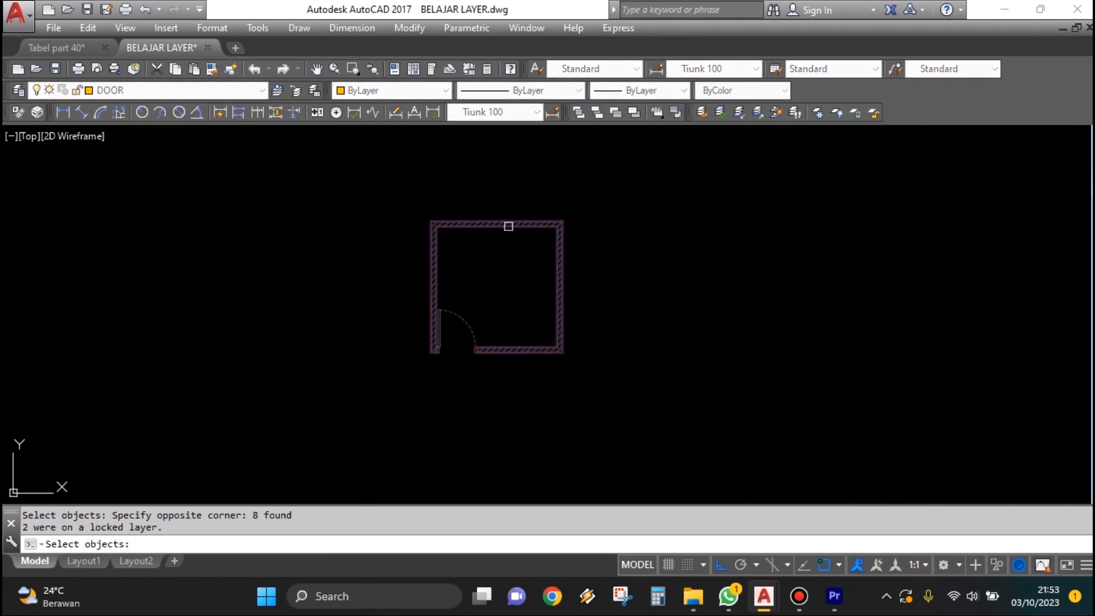
pyautogui.scroll(2, 536, 283)
pyautogui.moveTo(536, 284); pyautogui.dragTo(549, 290, button='middle')
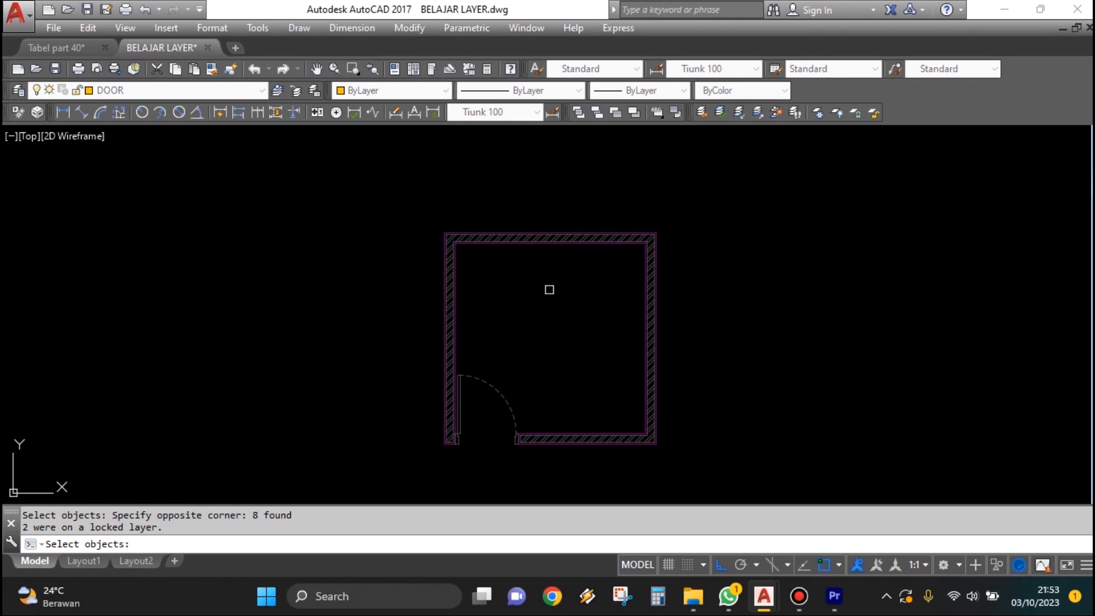
pyautogui.press('Return')
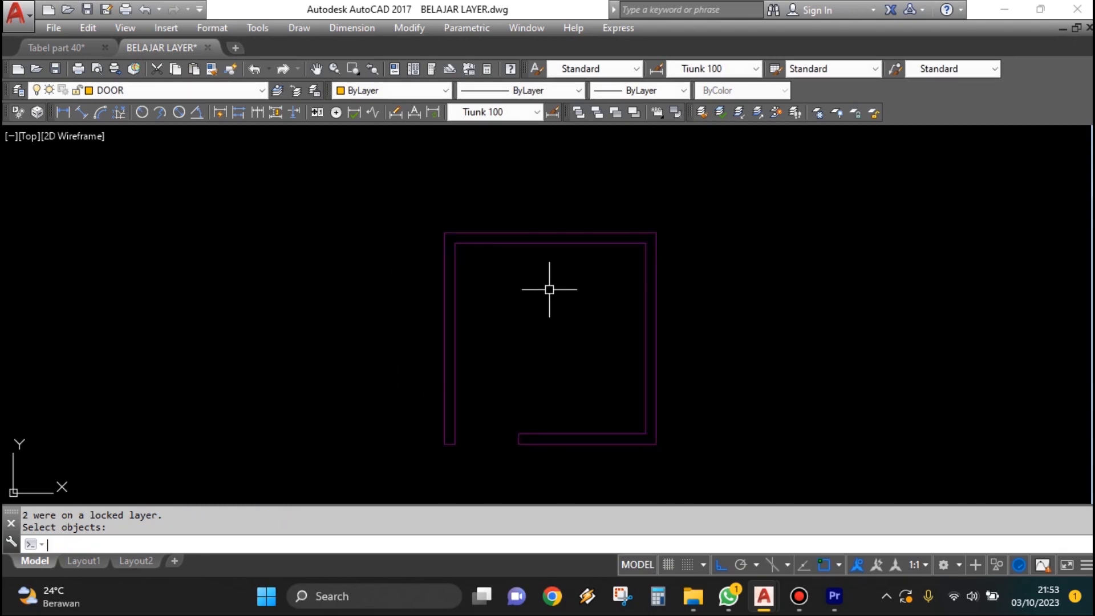
# - Check the lock state of the remaining wall outline's layer and unlock the DINDING layer with Layer Unlock
pyautogui.click(588, 244)
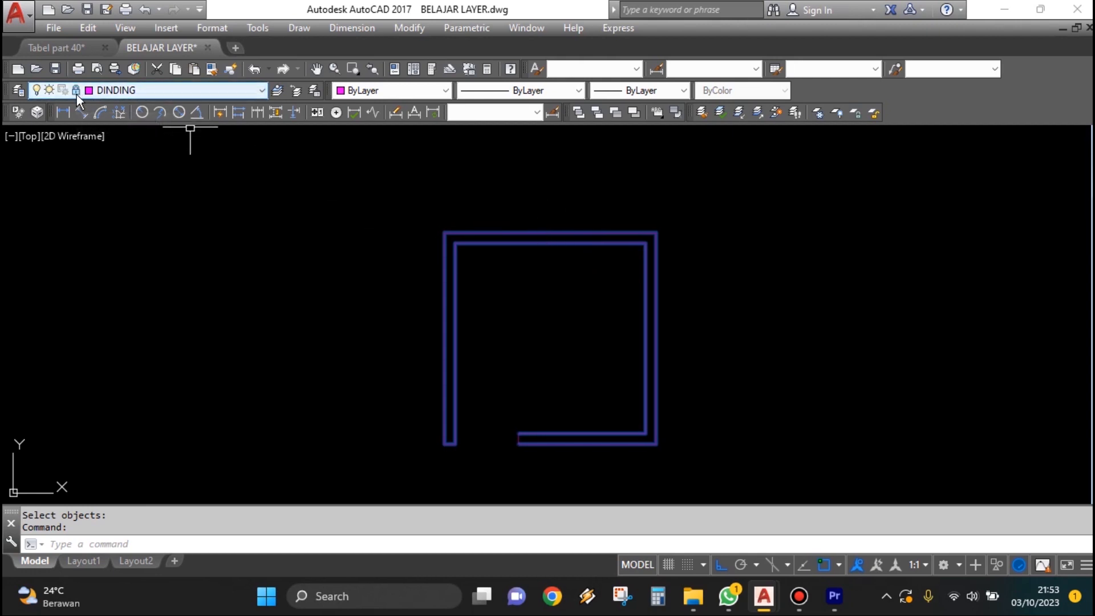
pyautogui.press('Escape')
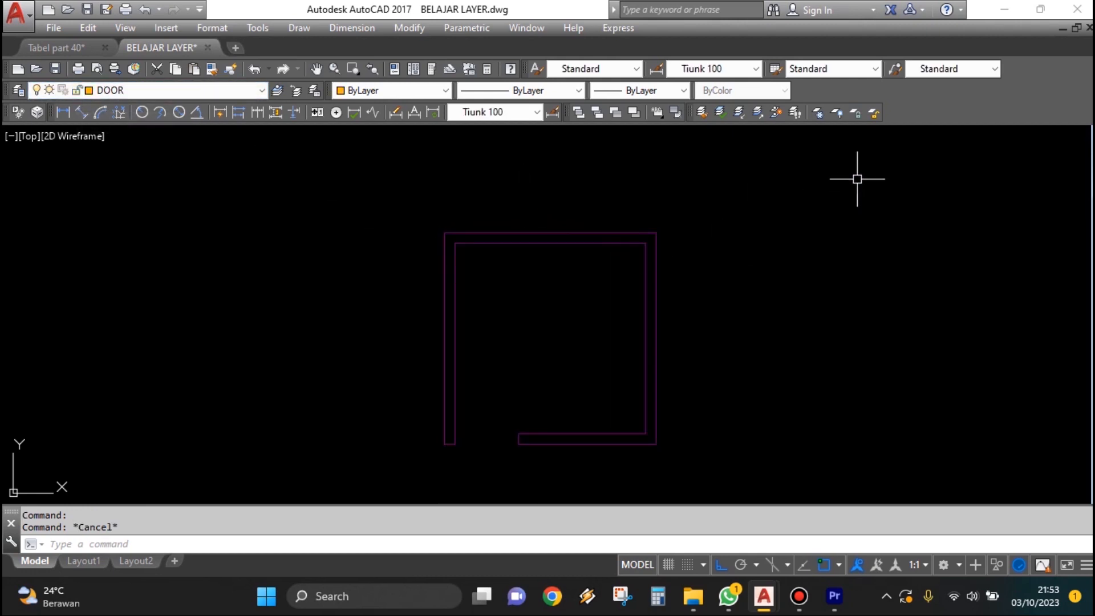
pyautogui.click(874, 114)
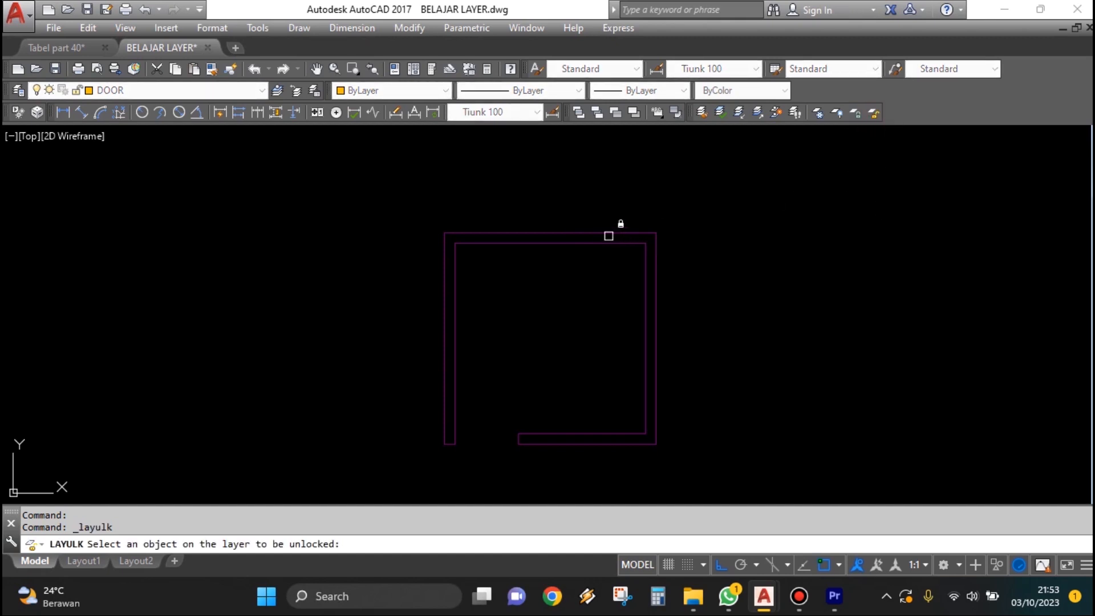
pyautogui.click(609, 234)
# - Erase the remaining magenta wall outlines from the unlocked DINDING layer
pyautogui.write('E')
pyautogui.press('Return')
pyautogui.click(707, 479)
pyautogui.click(434, 262)
pyautogui.press('Return')
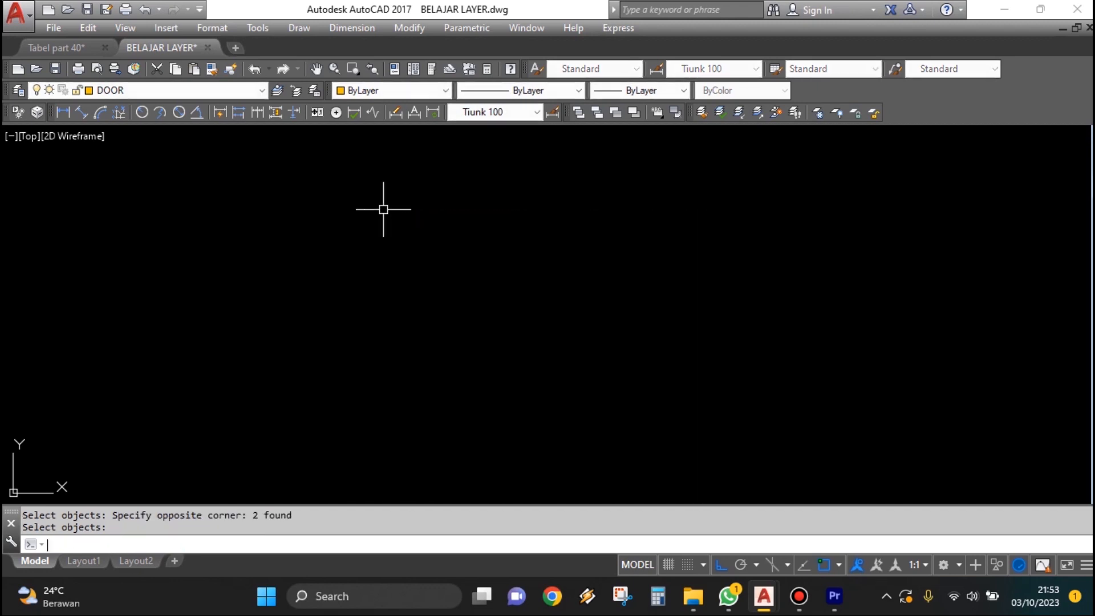
# - Undo the erasures, the layer lock changes and the LAYTHW thaw, and redo the thaw
pyautogui.write('U')
pyautogui.press('Return')
pyautogui.write('U')
pyautogui.press('Return')
pyautogui.write('U')
pyautogui.press('Return')
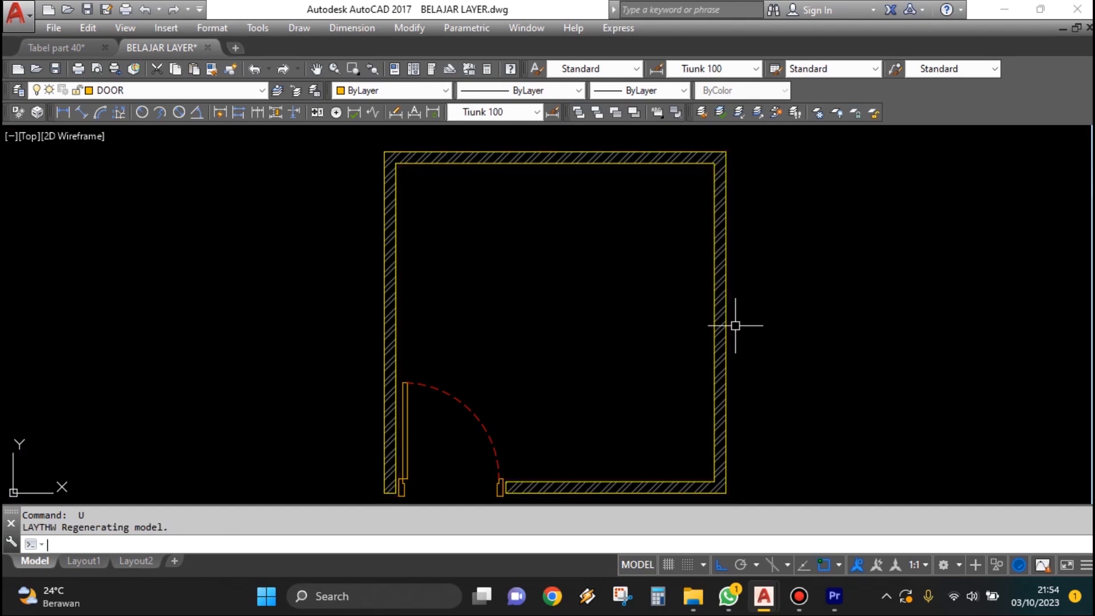
pyautogui.hotkey('ctrl', 'y')
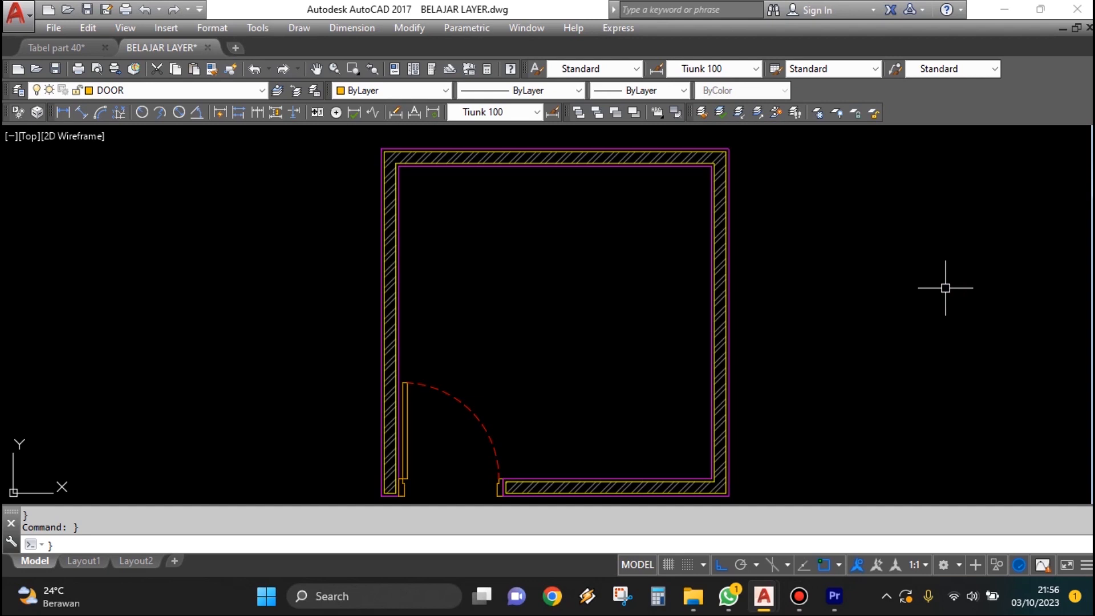
pyautogui.press('Escape')
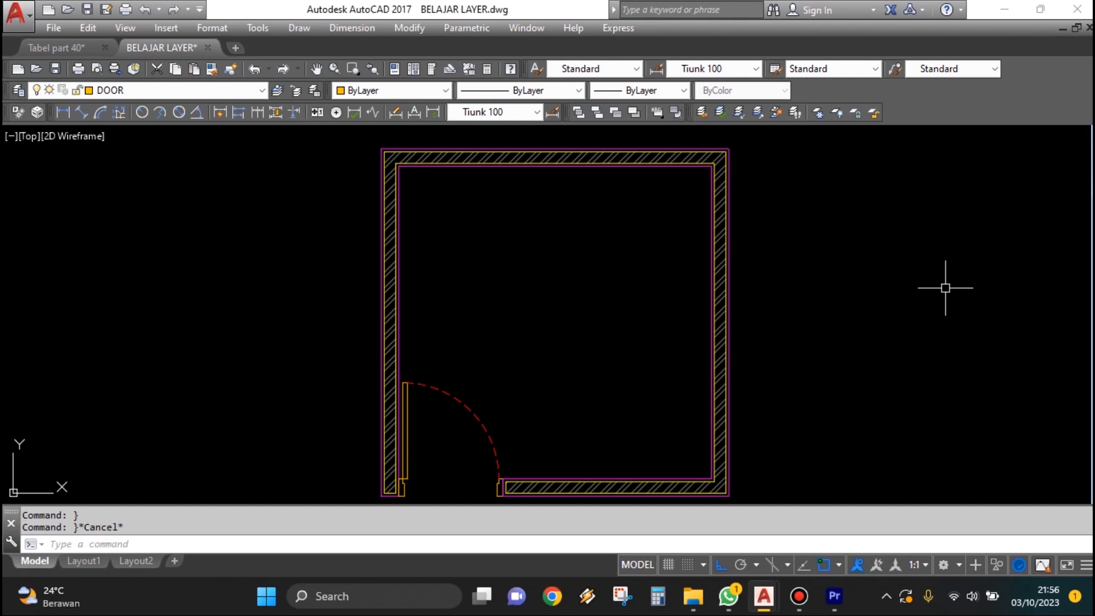